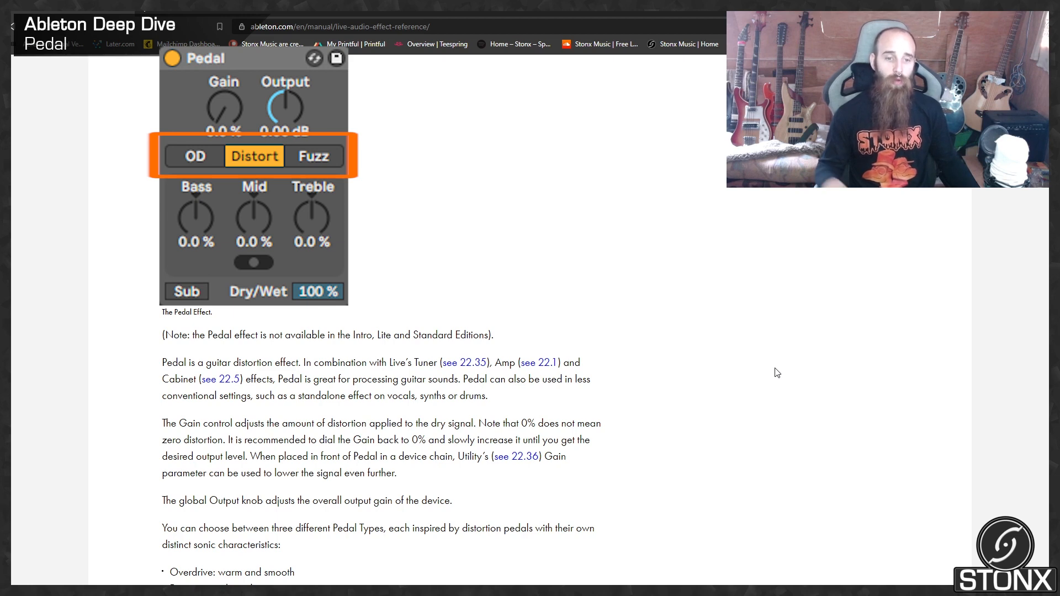
Read the manual's Pedal section, from the Gain, pedal type and EQ descriptions through Hi-Quality mode to the Pedal Tips.
scroll(777, 373, "down", 2)
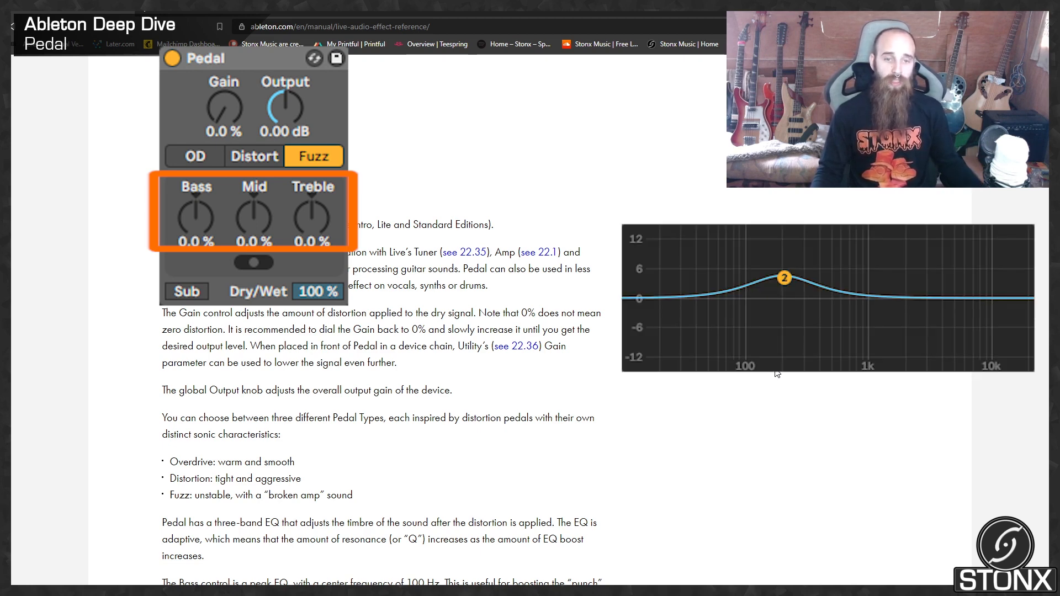
scroll(806, 386, "down", 2)
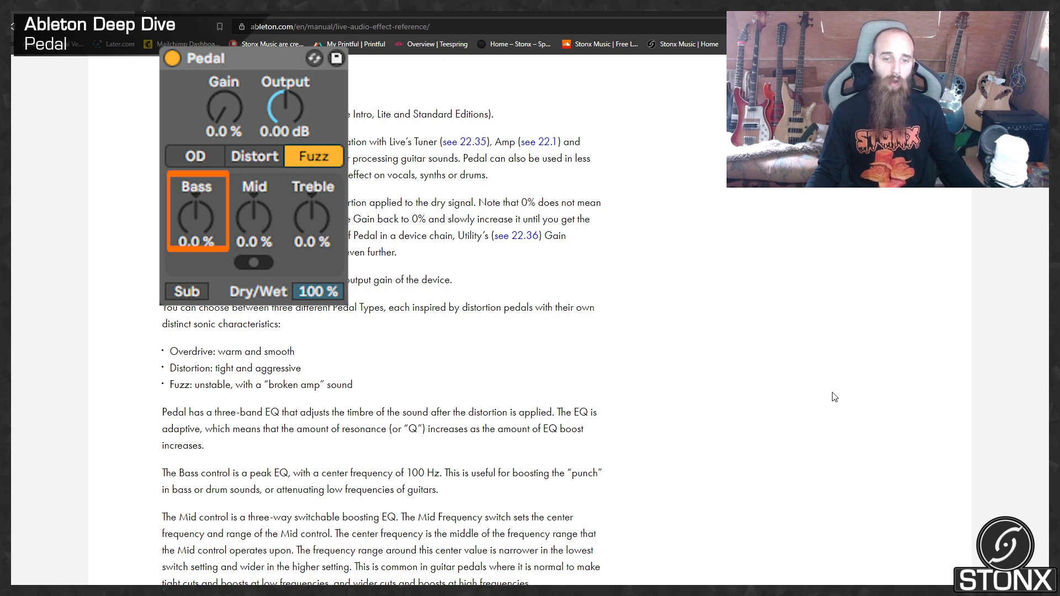
scroll(834, 397, "down", 2)
scroll(835, 397, "down", 1)
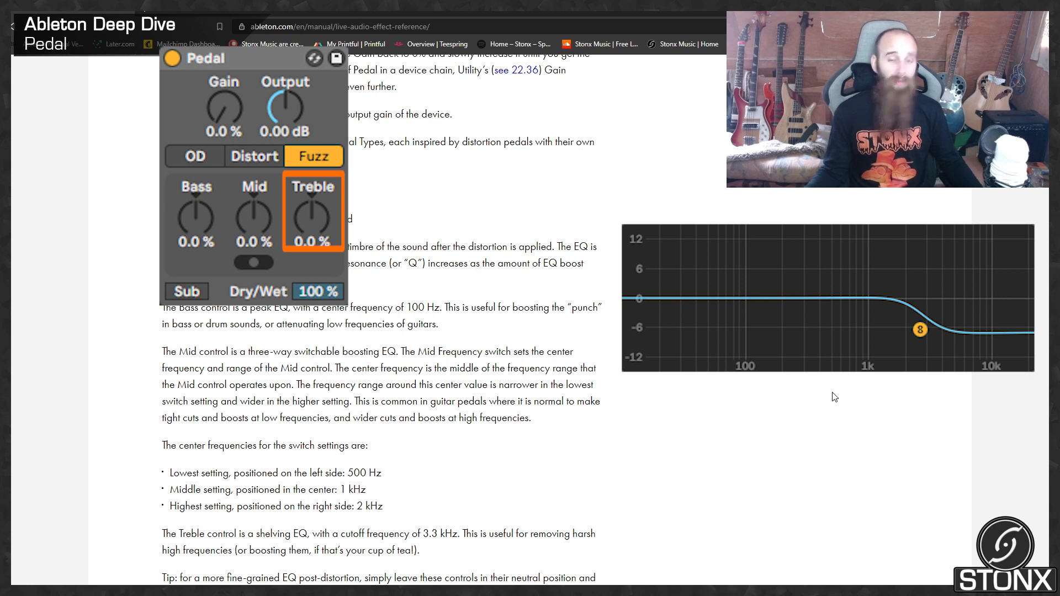
scroll(835, 398, "down", 2)
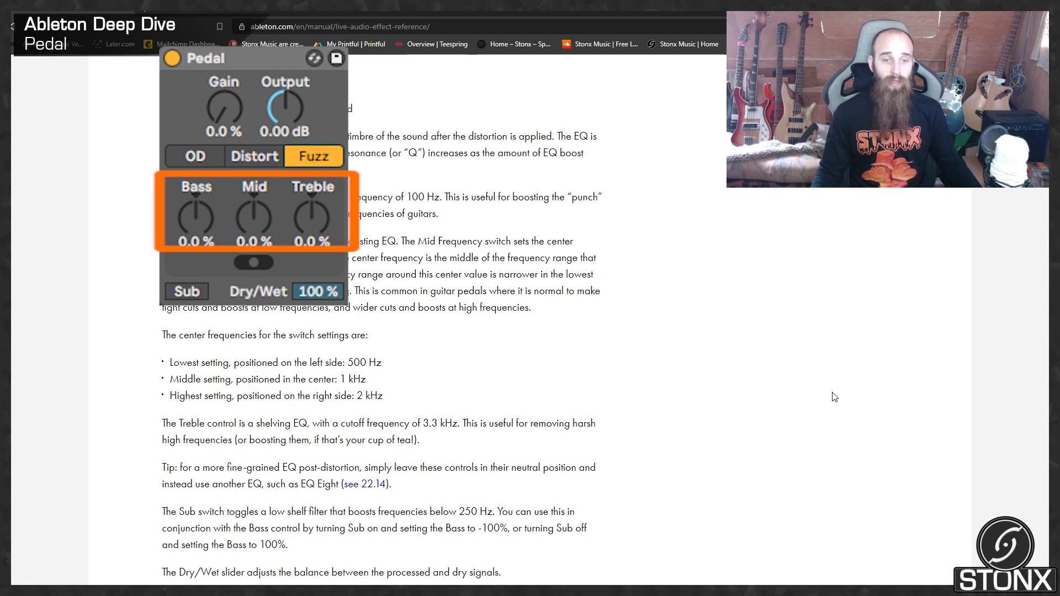
scroll(835, 398, "down", 1)
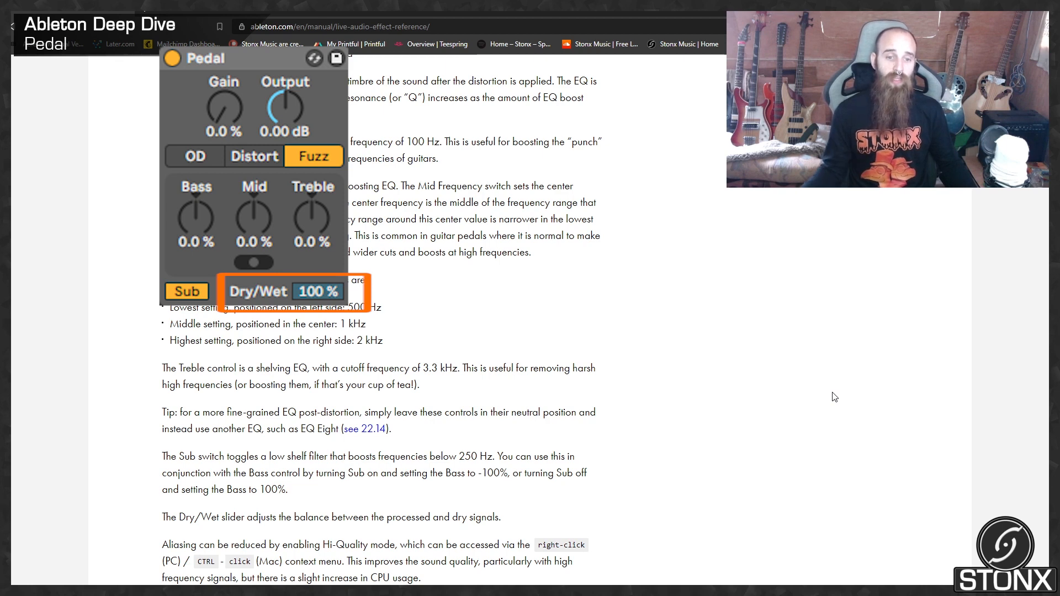
scroll(835, 398, "down", 2)
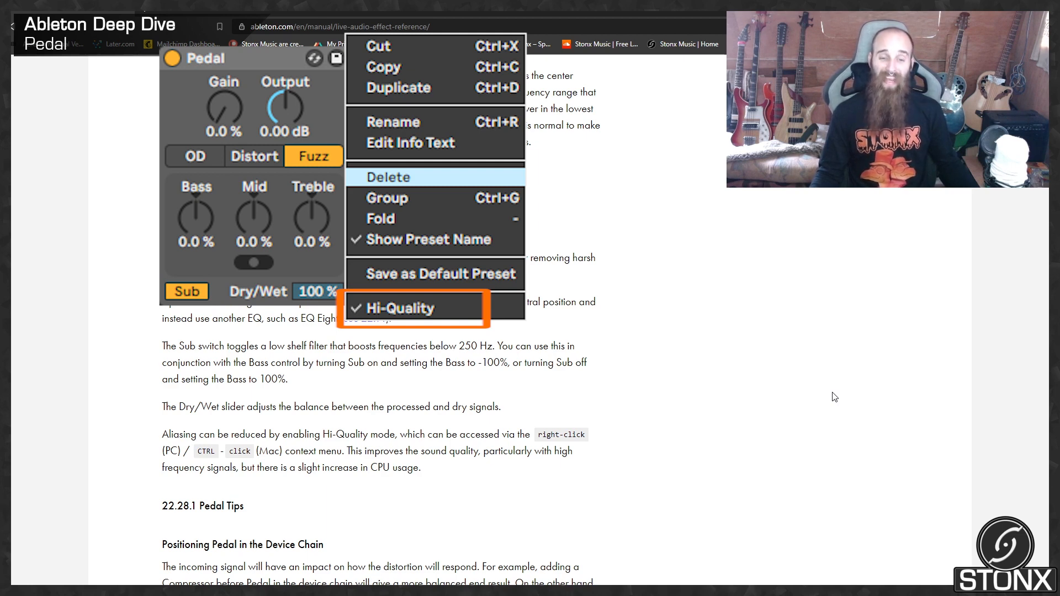
scroll(835, 397, "down", 2)
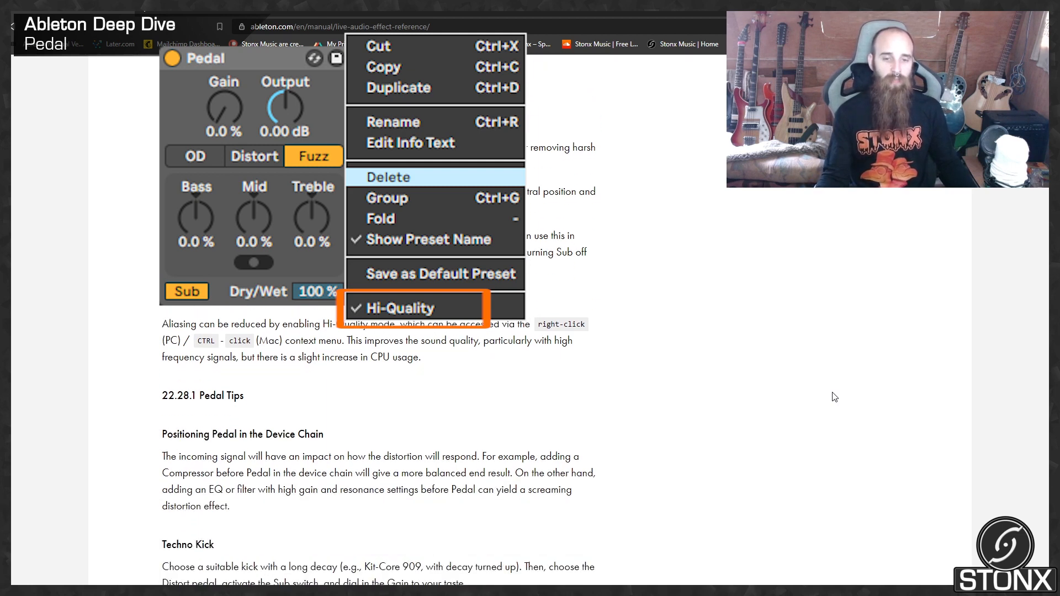
scroll(834, 397, "down", 2)
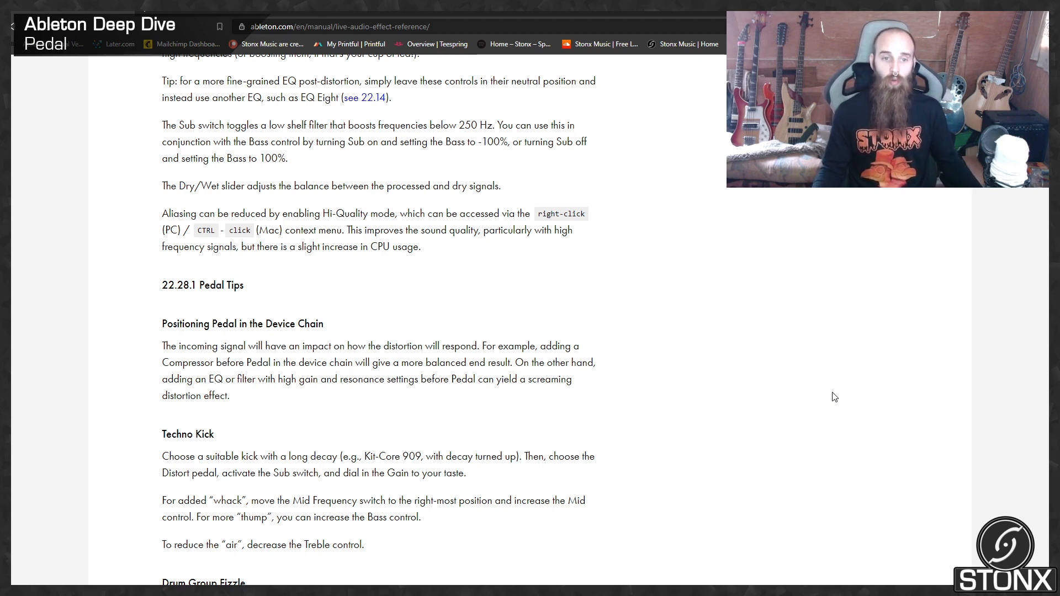
scroll(834, 397, "down", 2)
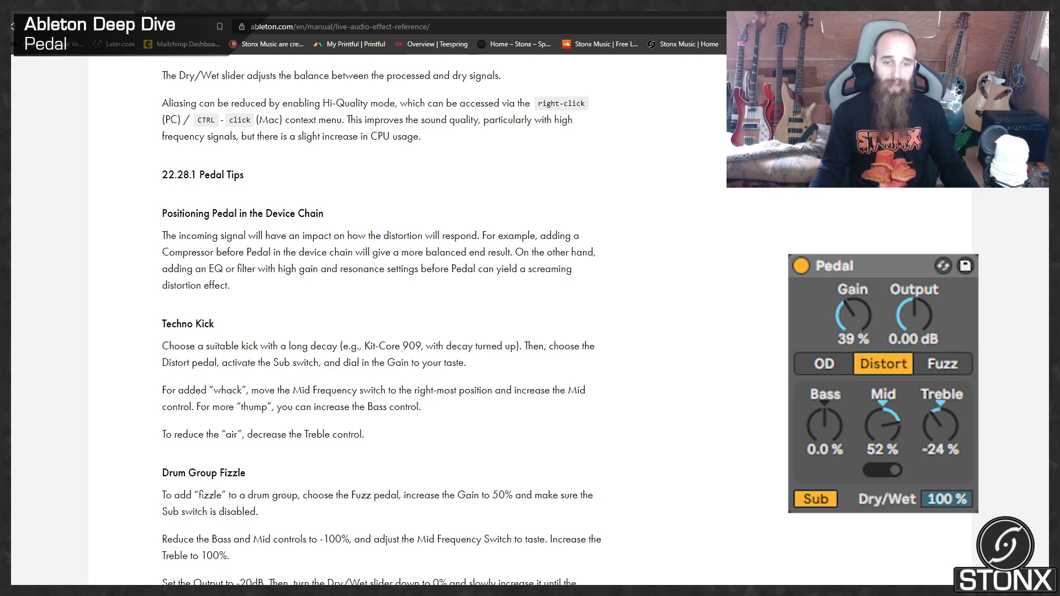
scroll(835, 397, "down", 2)
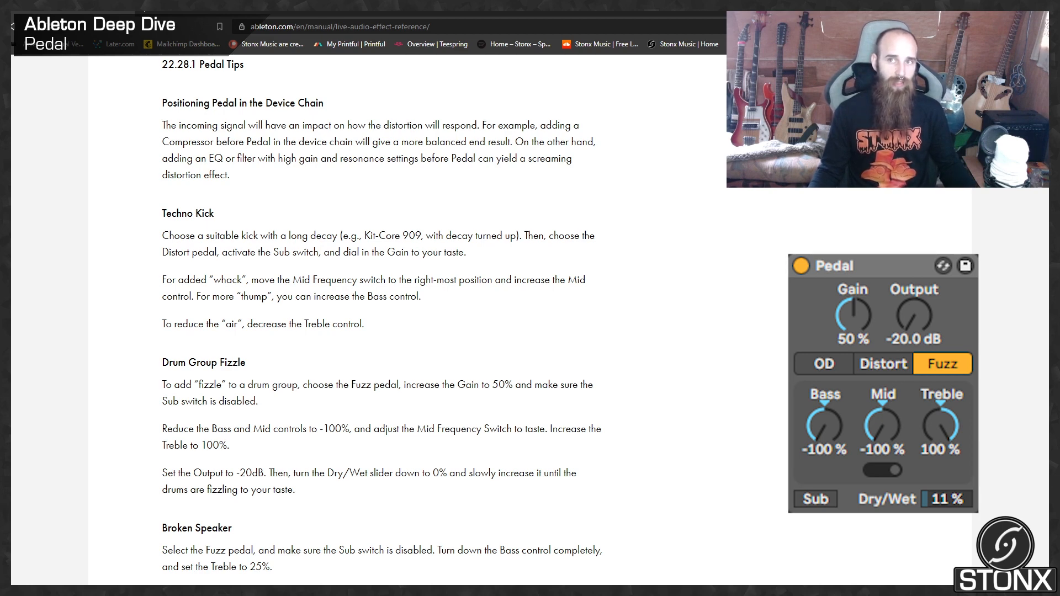
scroll(835, 397, "down", 4)
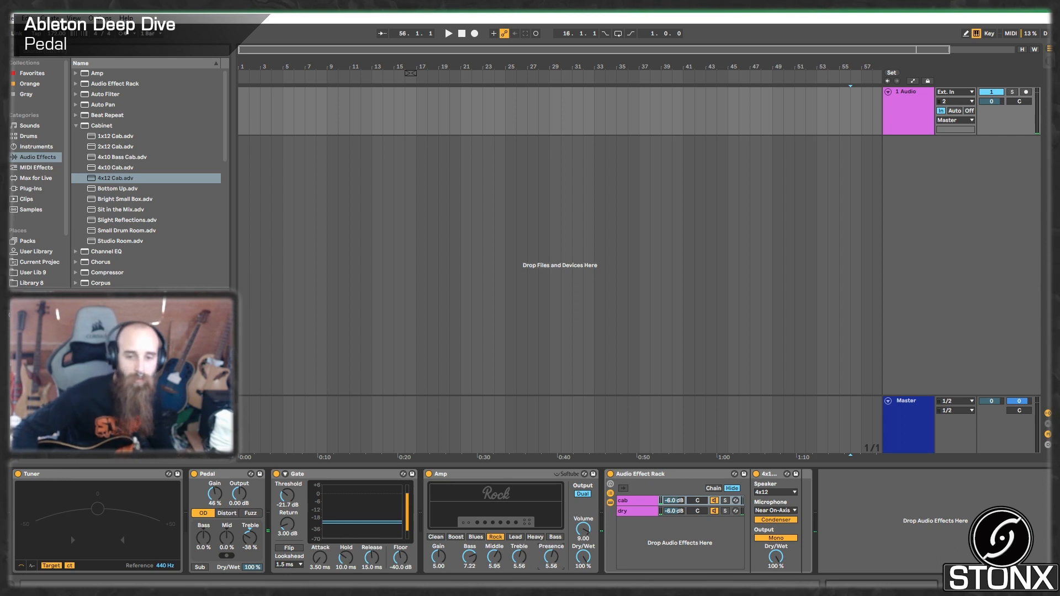
Bypass the Audio Effect Rack and the Amp in the guitar track's device chain.
left_click(611, 474)
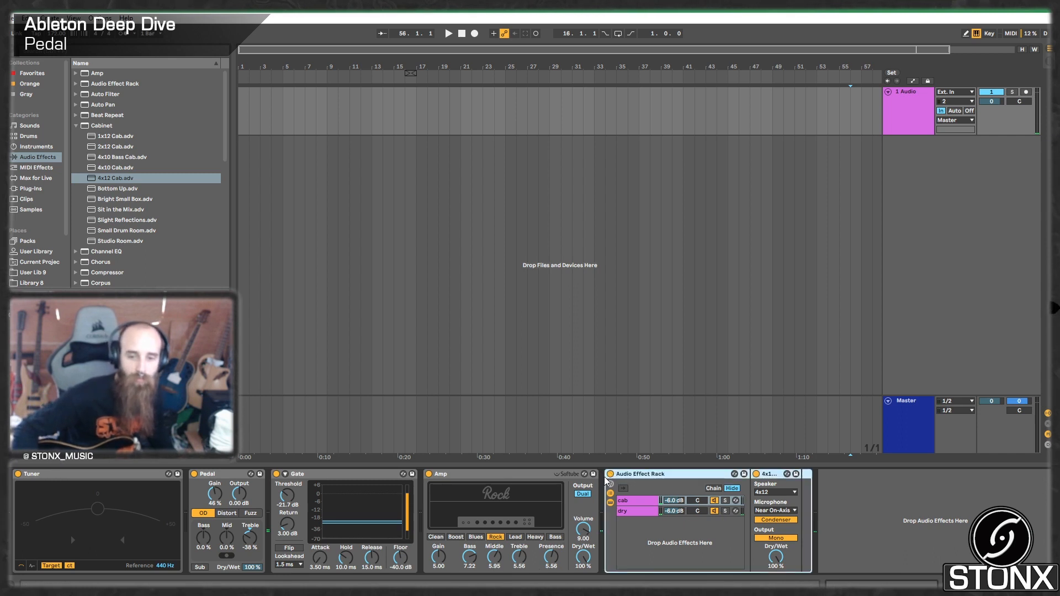
left_click(611, 474)
left_click(430, 474)
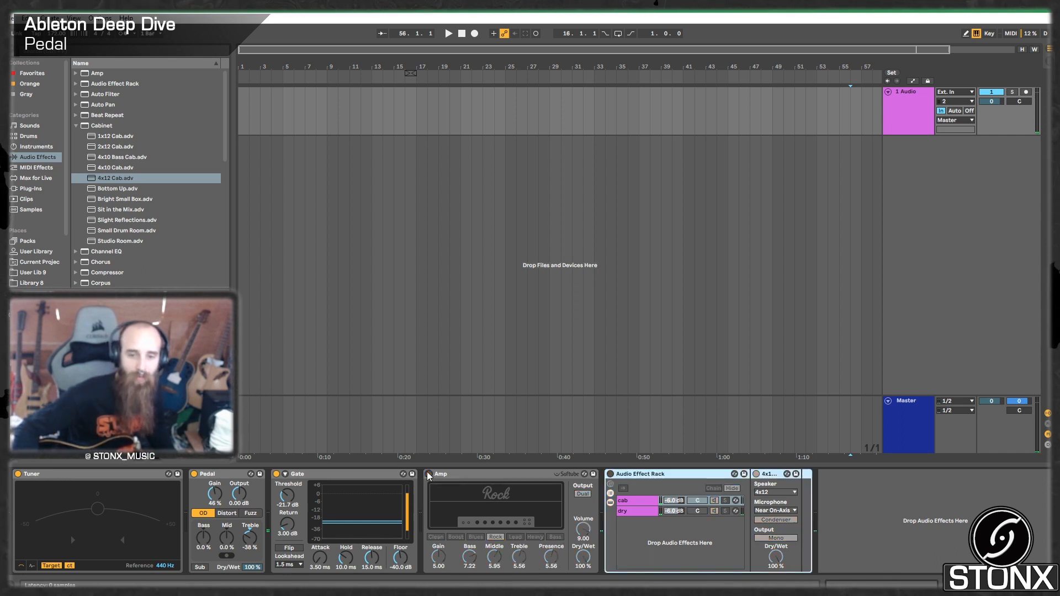
Try the Pedal's Treble at 100% with the Gate bypassed, and re-enable the Gate.
left_click(276, 475)
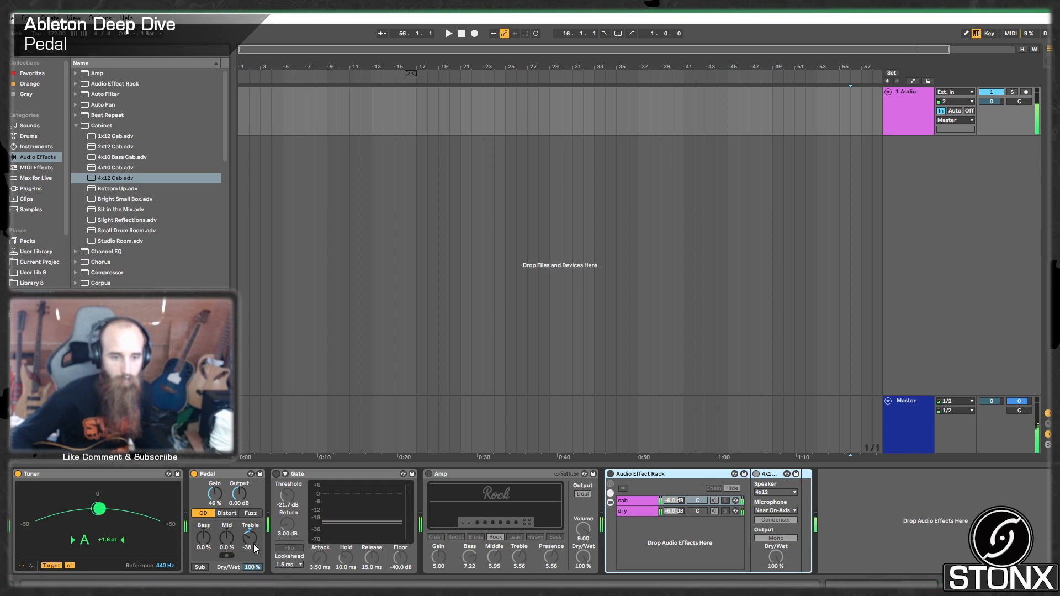
left_click_drag(254, 548, 254, 508)
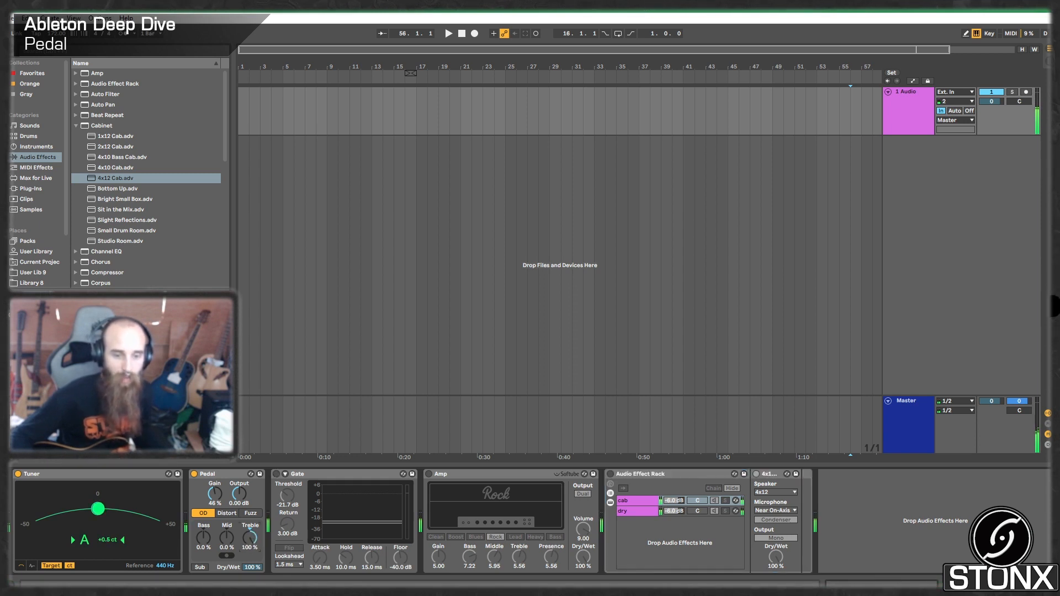
left_click(276, 474)
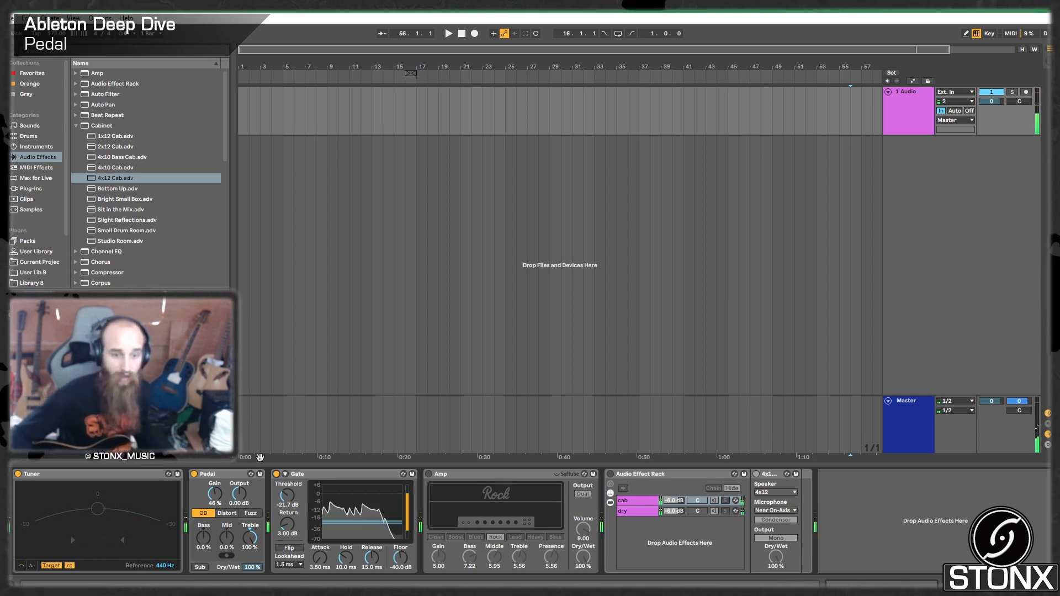
Switch the Pedal to Distort, with its Treble at 0% and its Mid at -100%.
left_click(231, 514)
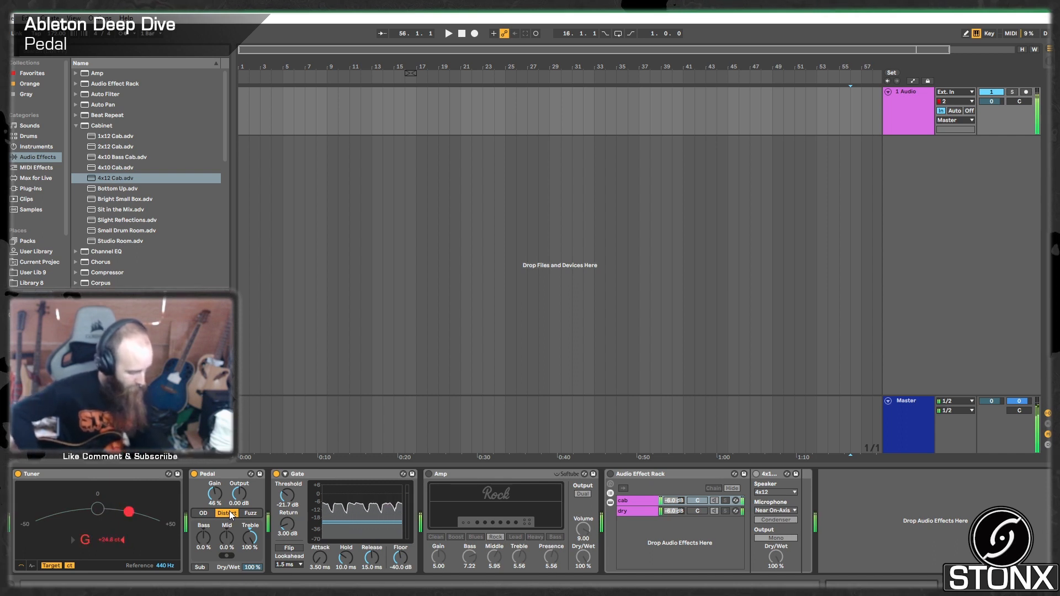
left_click_drag(250, 537, 226, 586)
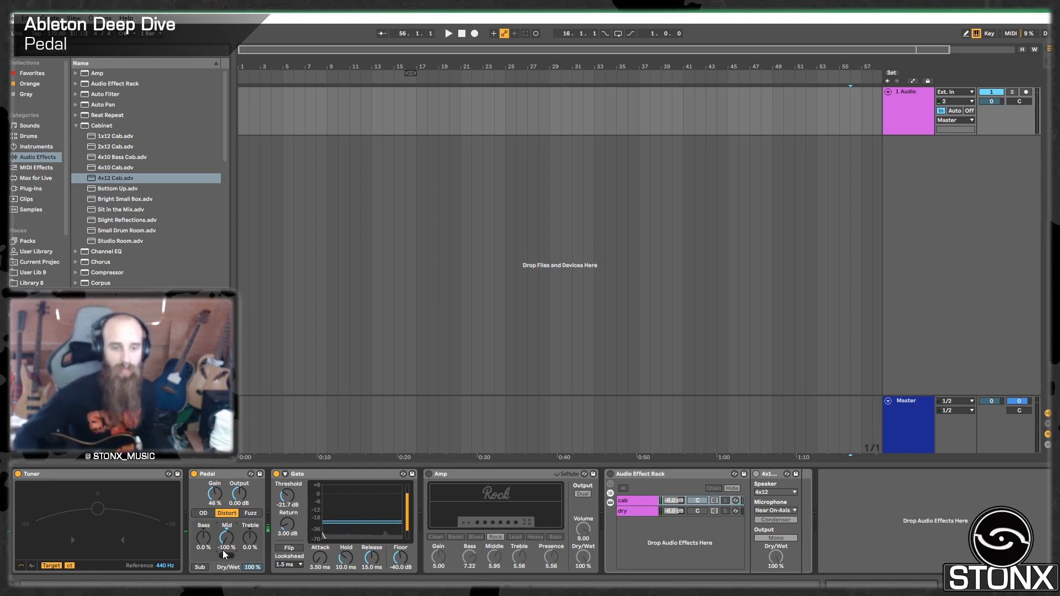
Re-enable the Amp, try its Blues model, and settle on the Heavy model.
left_click(439, 477)
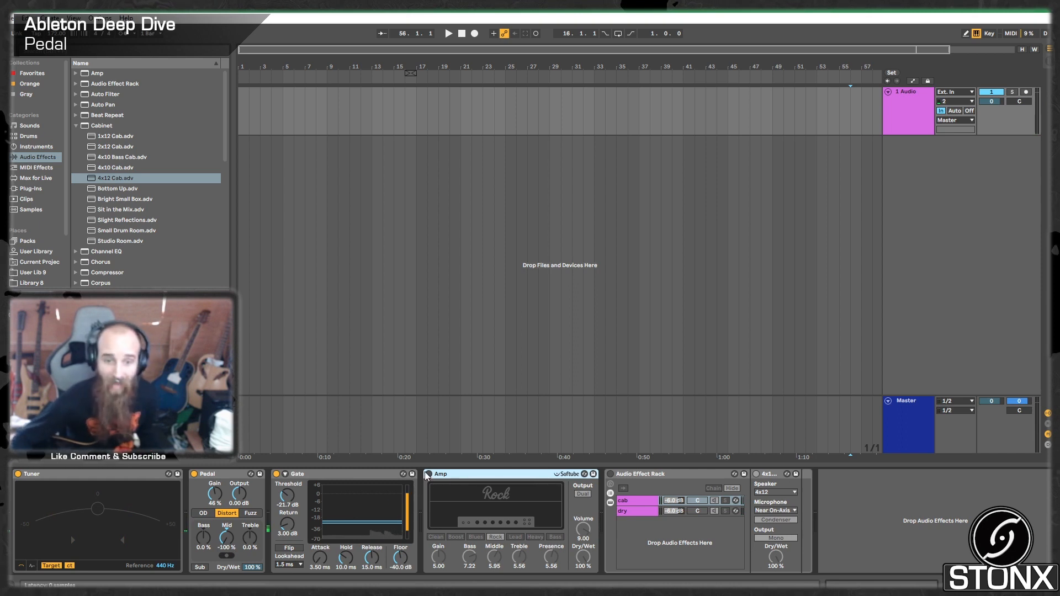
left_click(429, 474)
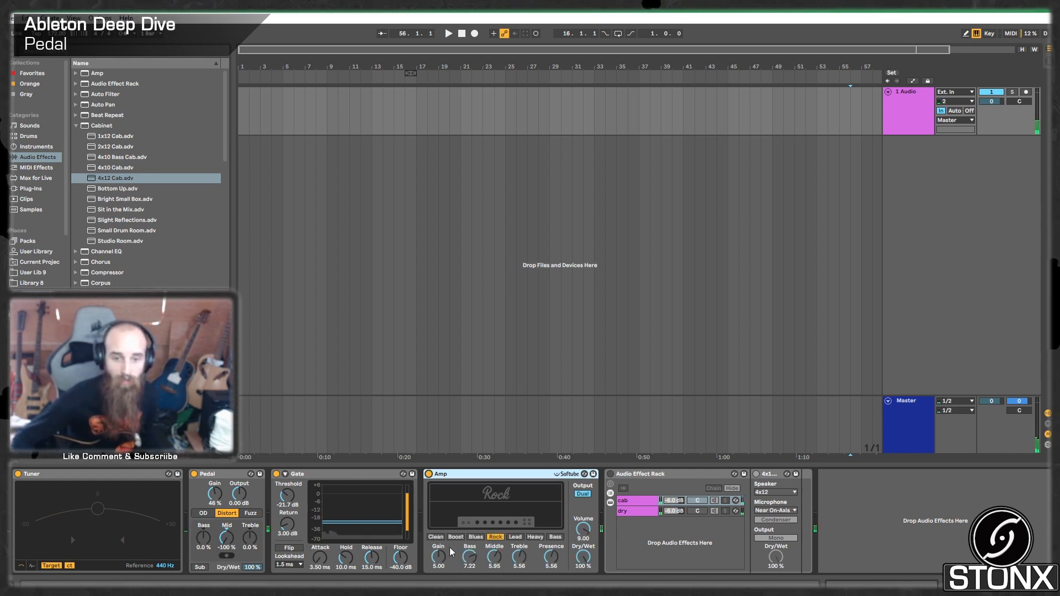
left_click(474, 537)
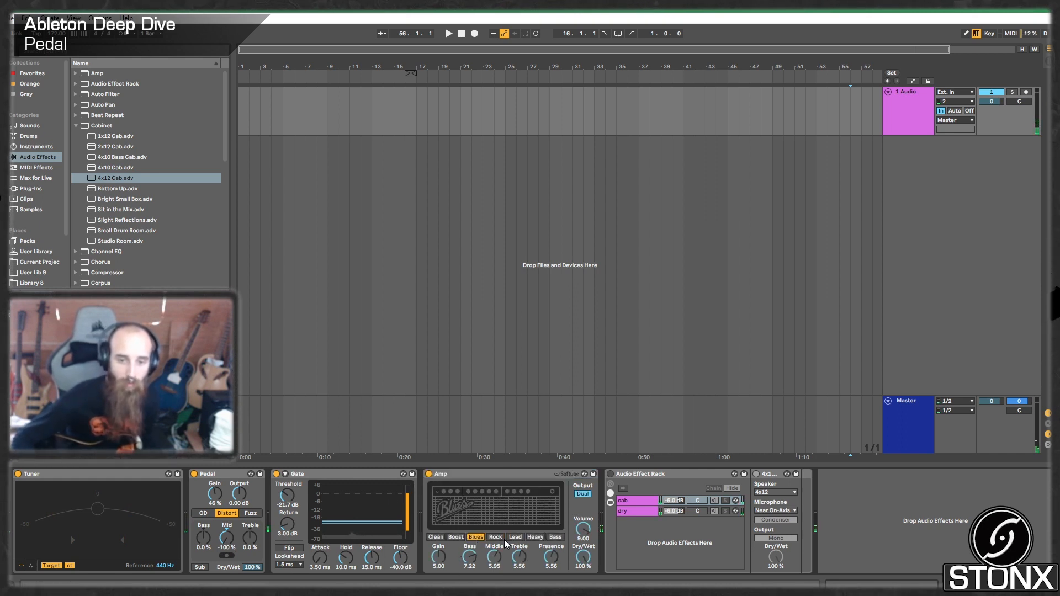
left_click(536, 538)
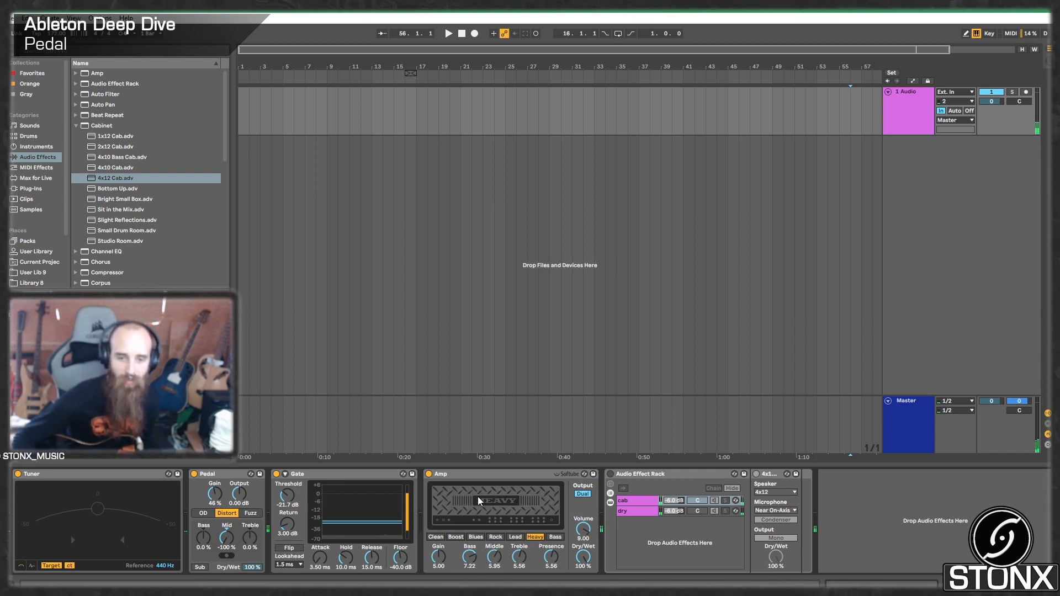
Set the Pedal to Fuzz with Mid at 0% and Output at 4.76 dB, and bypass the Amp.
double_click(227, 538)
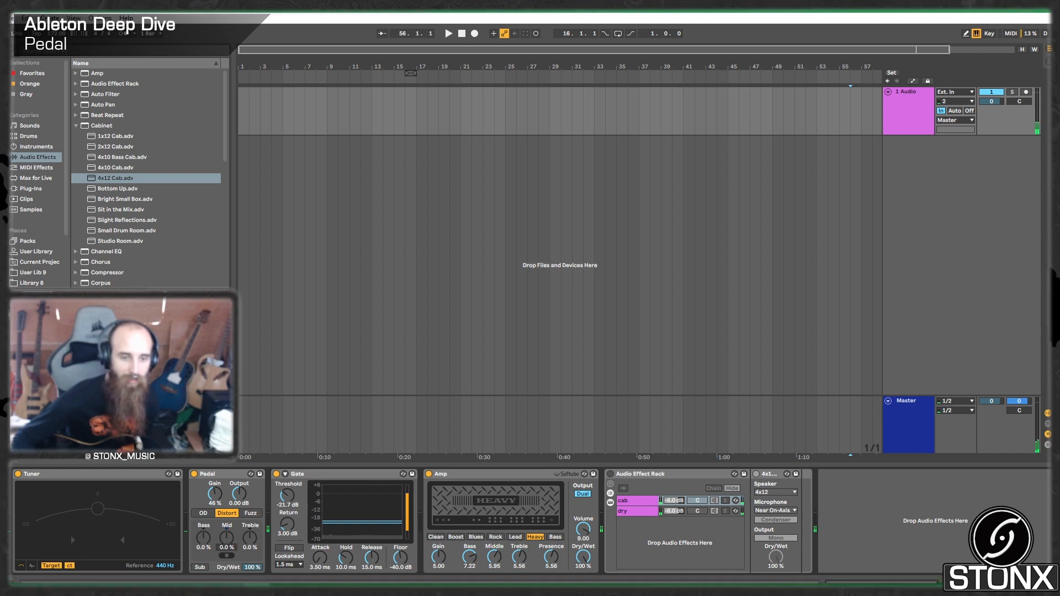
left_click(247, 515)
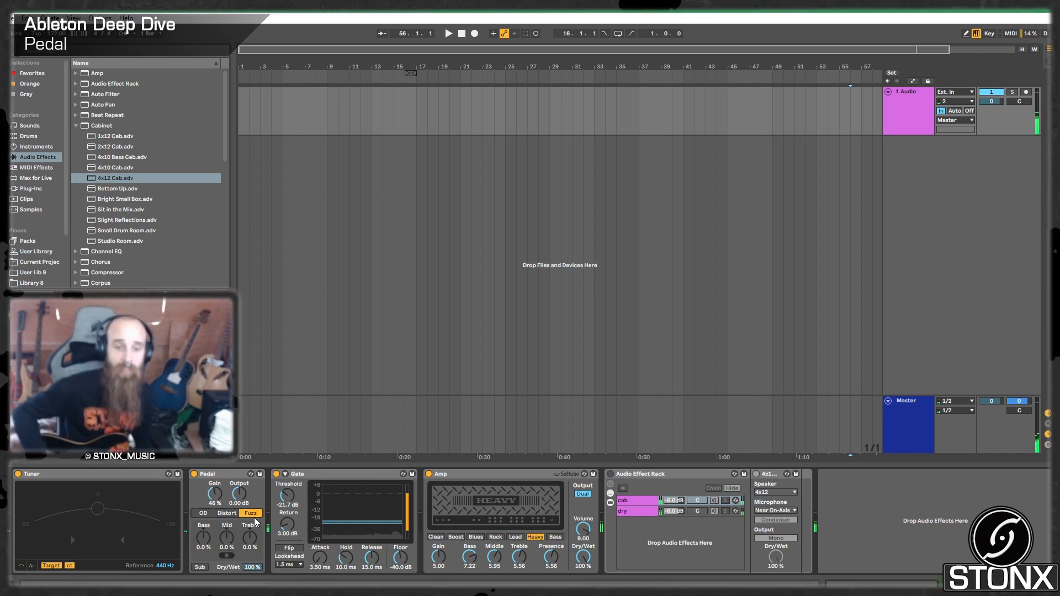
left_click(428, 474)
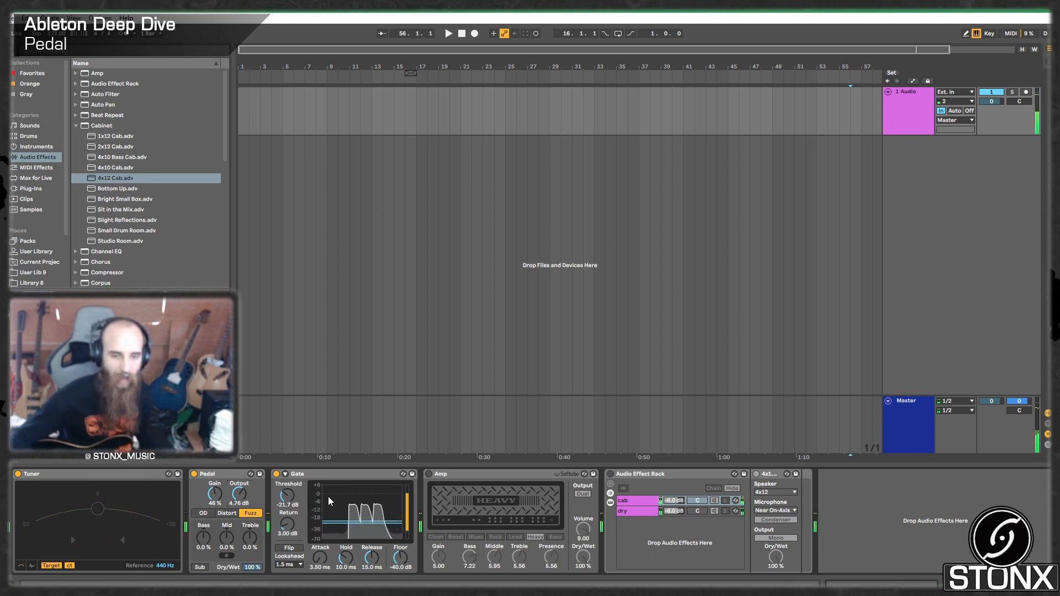
Turn the Amp back on and set its Middle to 1.90 and Treble to 6.75.
left_click(430, 474)
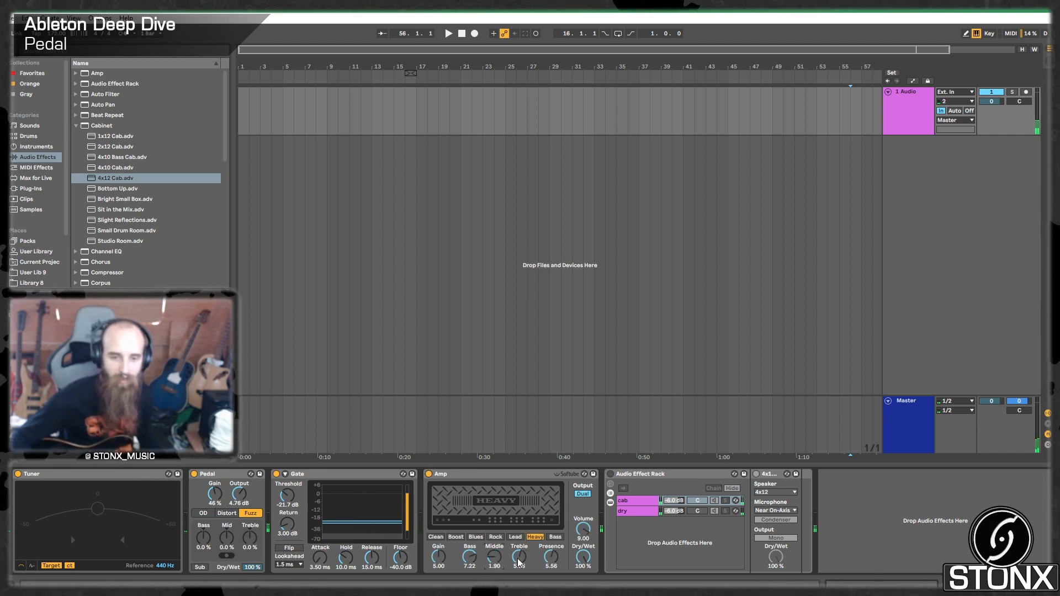
left_click_drag(518, 559, 518, 541)
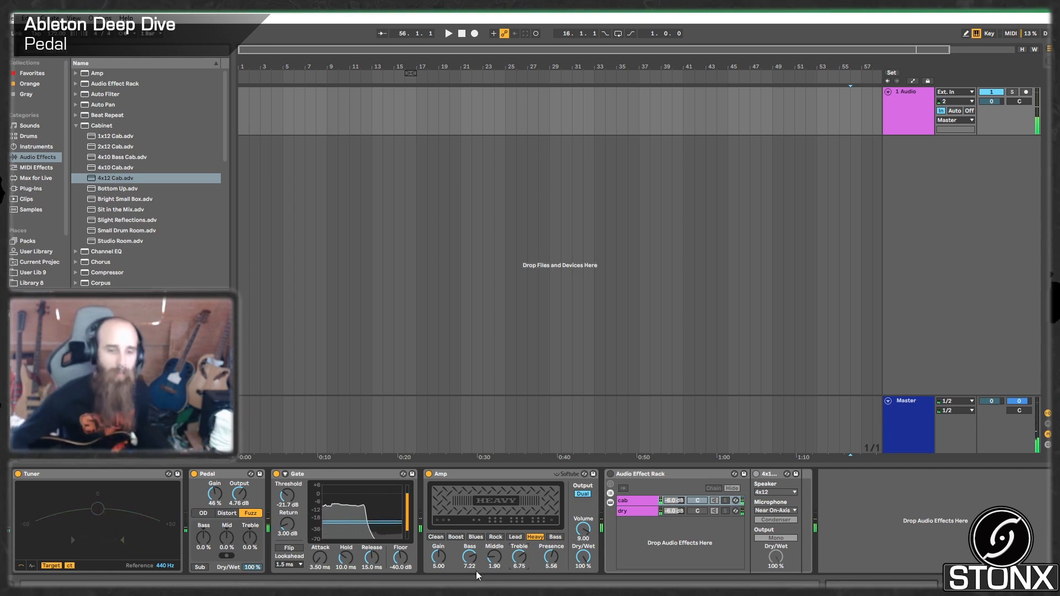
Try the Pedal's Bass at -97%, and set the Amp's Bass to 1.90 and Middle to 4.84.
left_click_drag(203, 539, 203, 588)
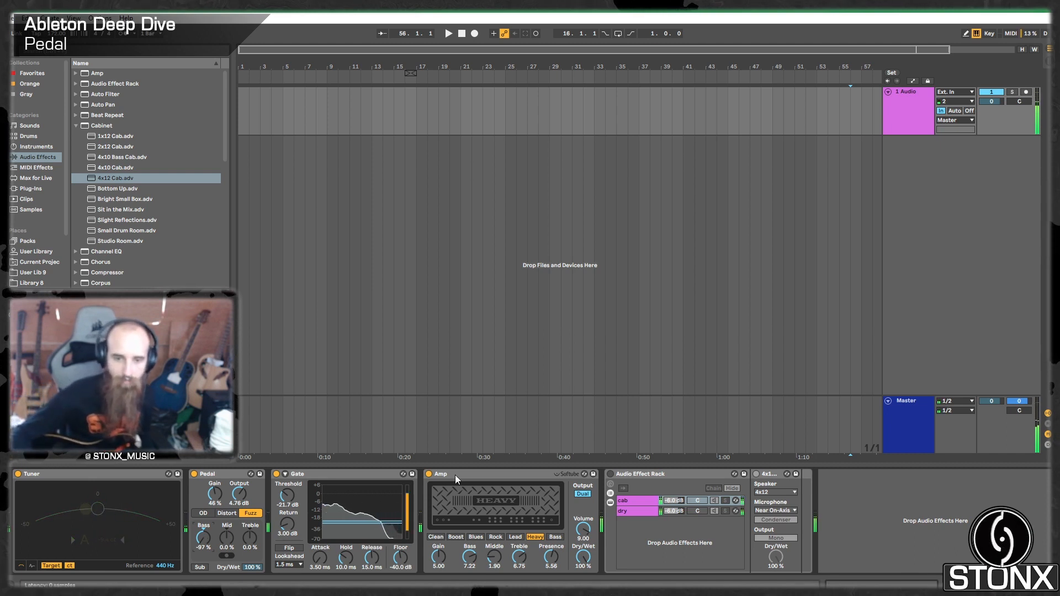
left_click_drag(470, 557, 470, 594)
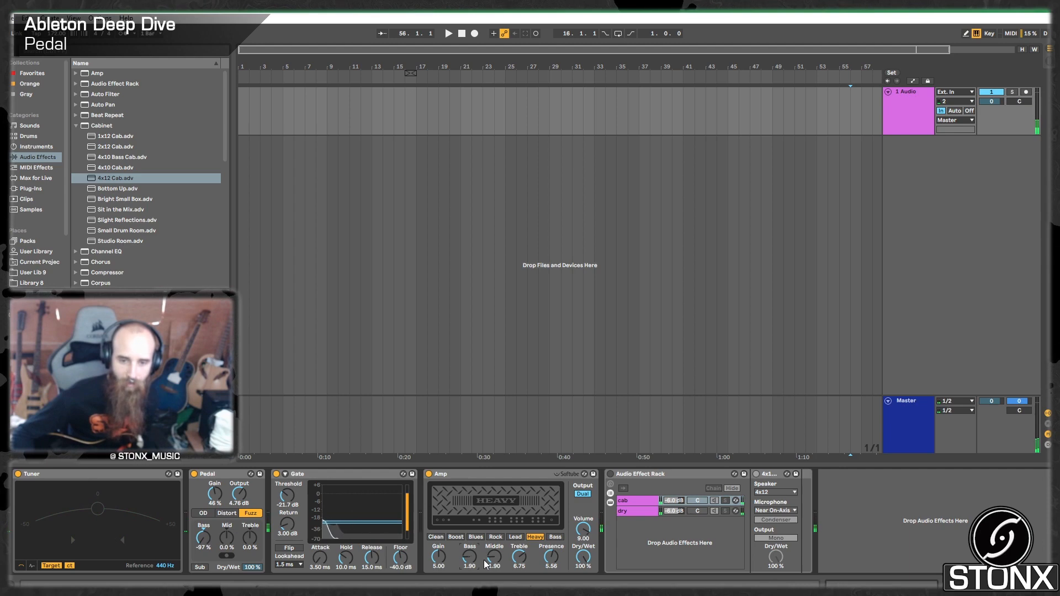
left_click_drag(500, 556, 500, 531)
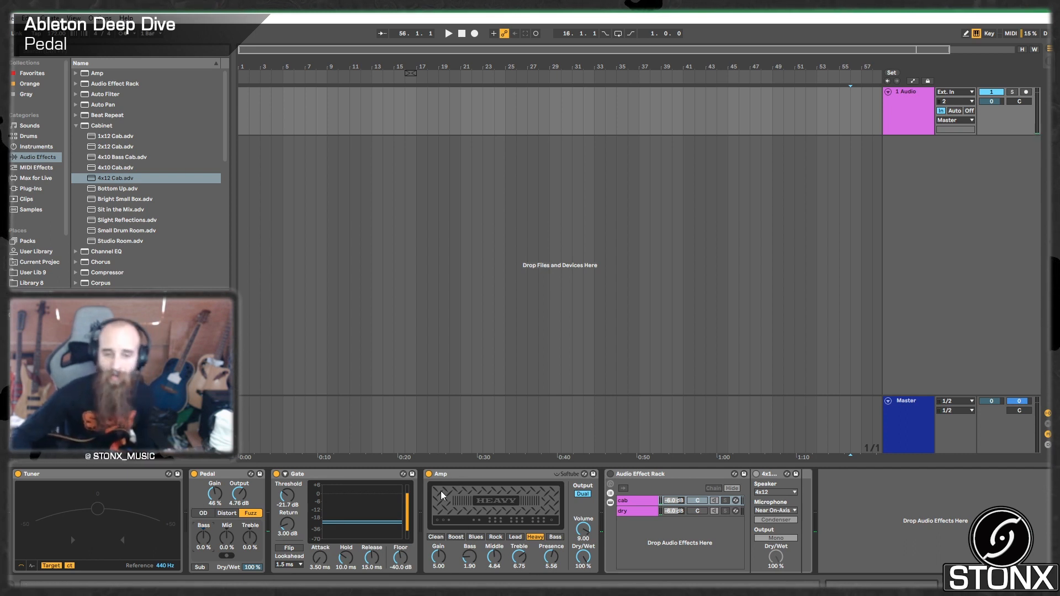
Switch the Amp to the Blues model with Bass at 5.16, Middle at 6.27 and Treble at 2.22.
left_click(478, 538)
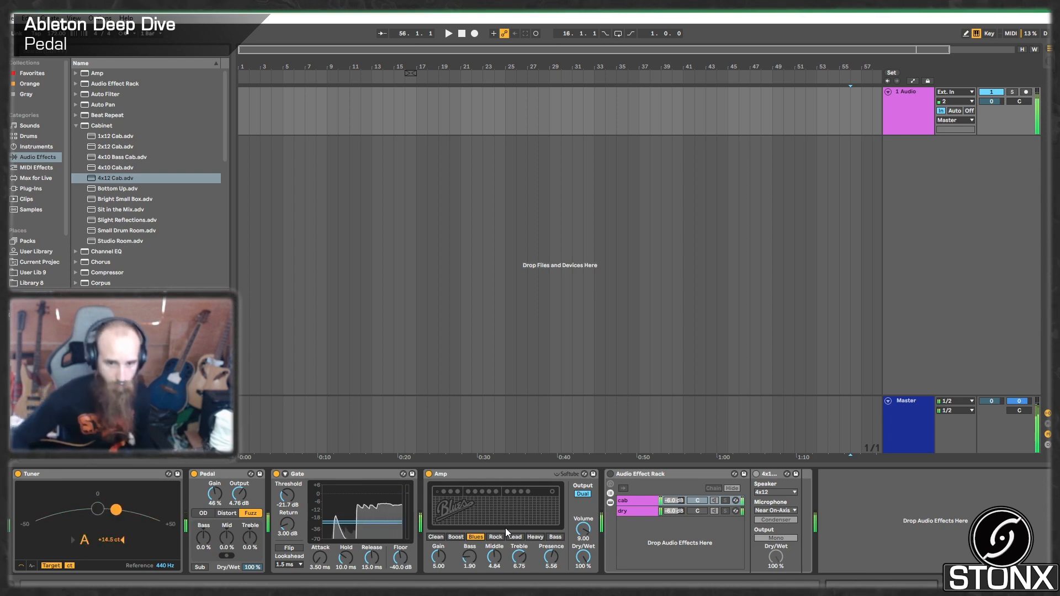
left_click_drag(470, 557, 470, 533)
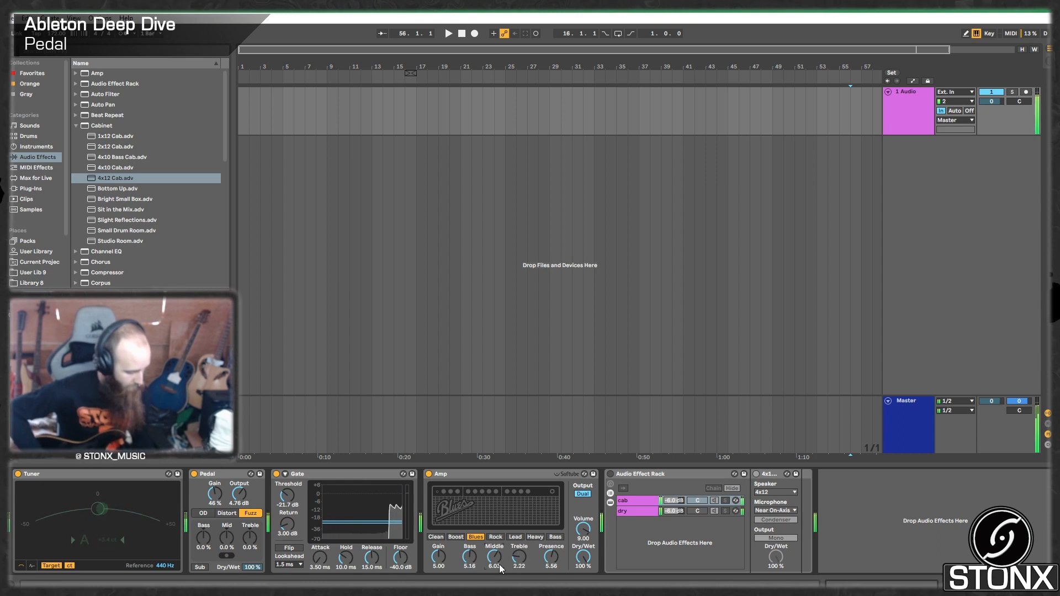
left_click_drag(499, 565, 499, 559)
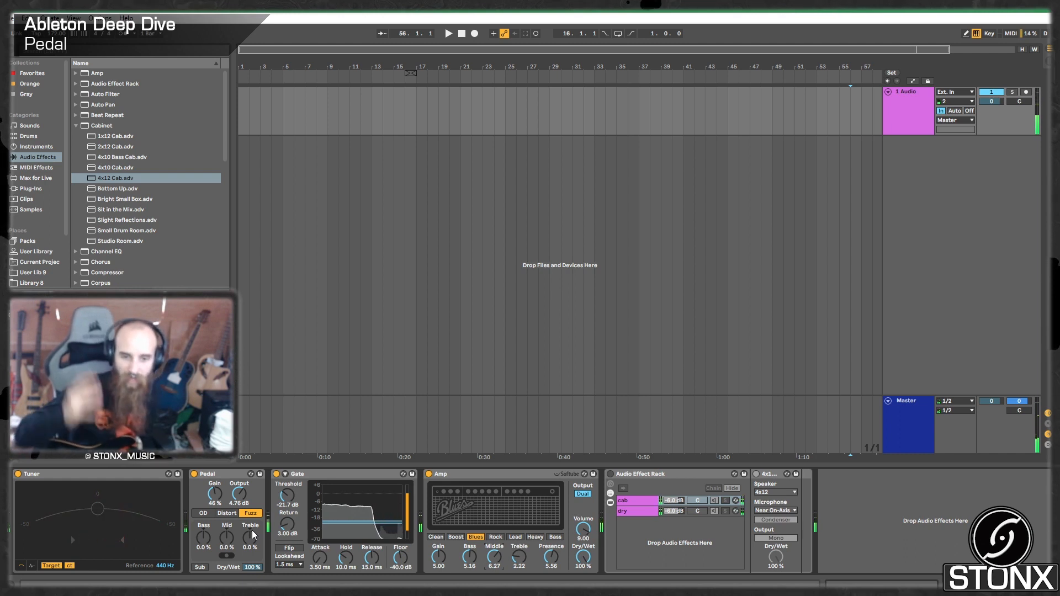
Set the Pedal to OD and the Amp's Treble to 6.27, with the Audio Effect Rack switched back on.
left_click(211, 515)
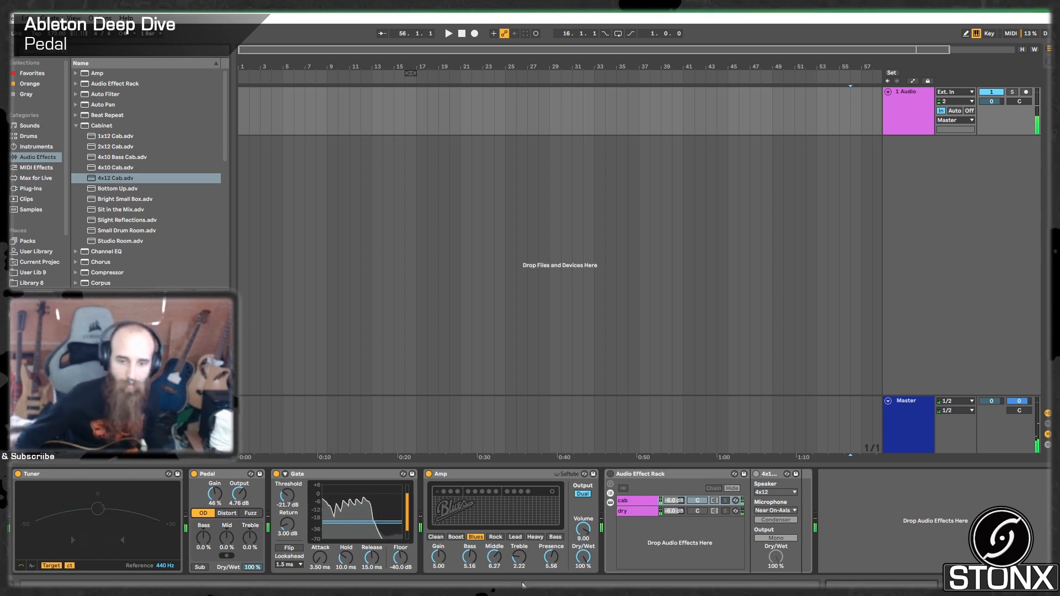
left_click_drag(520, 558, 519, 554)
left_click(610, 474)
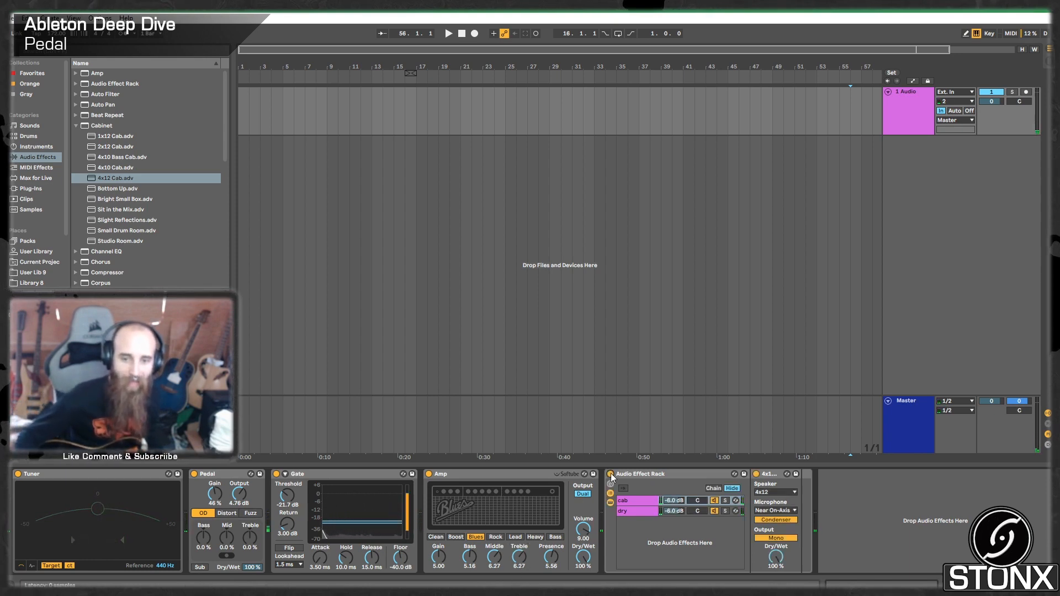
Solo the rack's cab chain to listen to it alone, and unsolo it again.
left_click(725, 501)
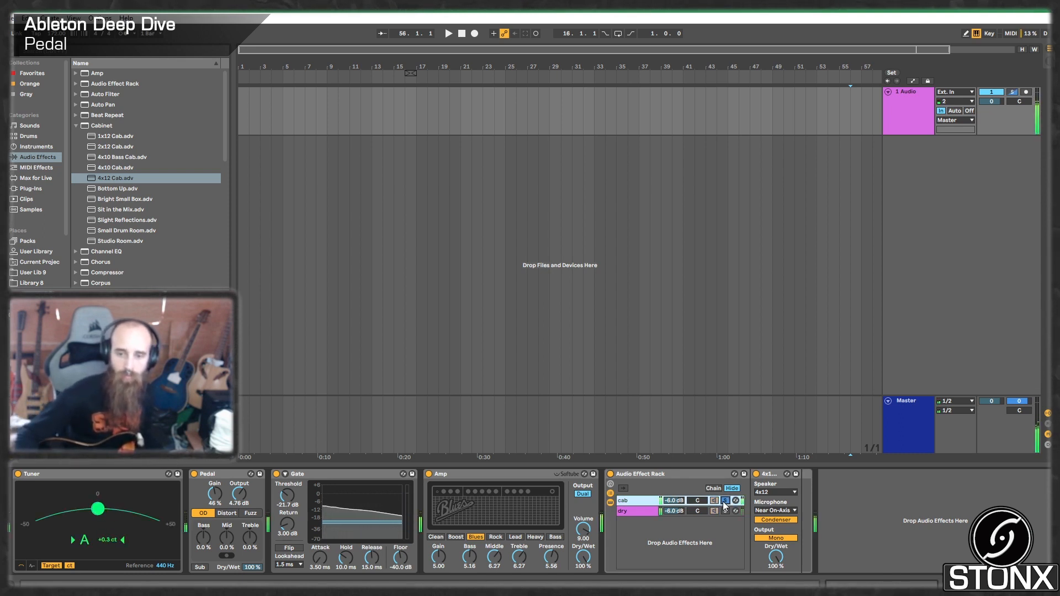
left_click(725, 500)
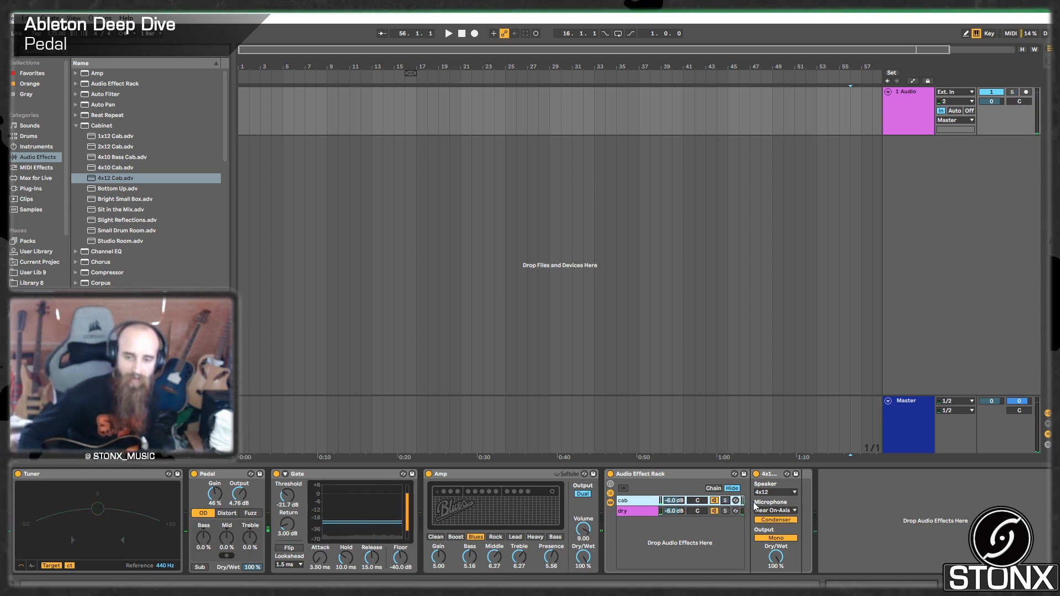
Add the Voxengo SPAN plug-in after the 4x12 Cabinet in the cab chain and widen its analyzer window.
left_click(33, 188)
left_click(75, 73)
scroll(111, 120, "down", 4)
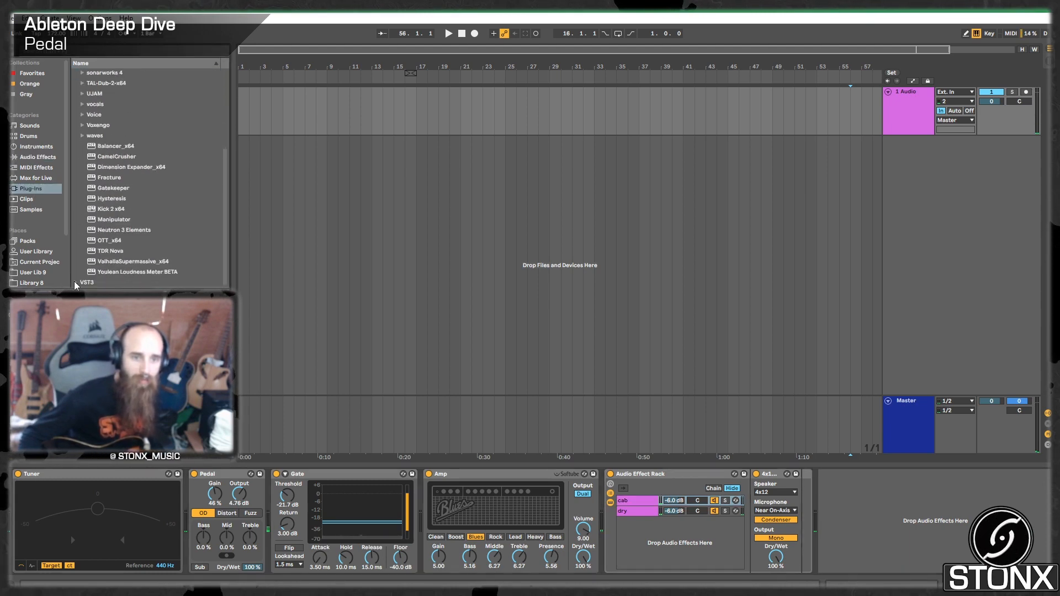
scroll(146, 177, "up", 3)
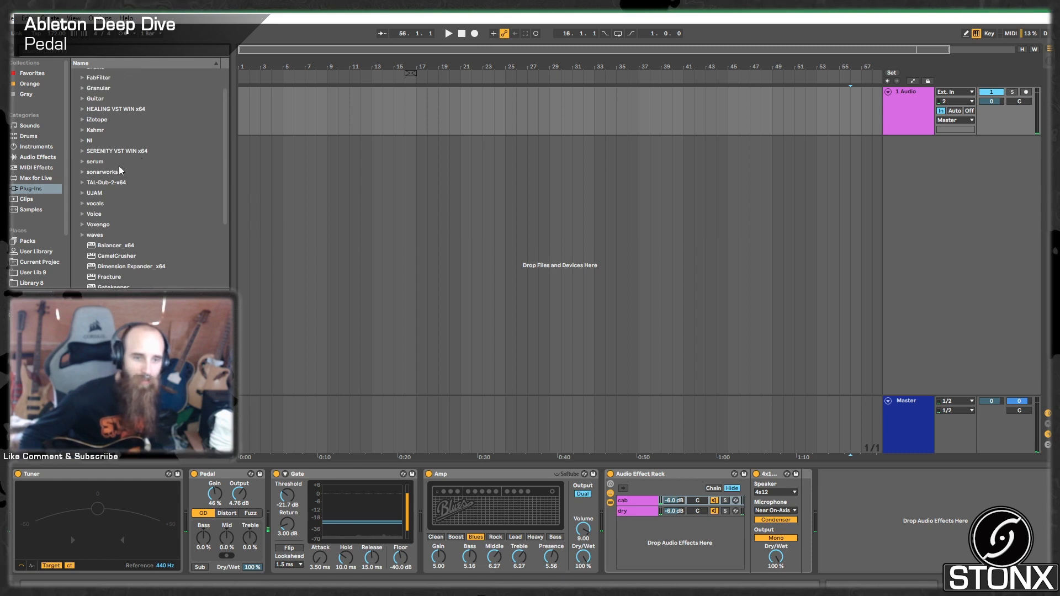
left_click(81, 225)
scroll(113, 224, "down", 1)
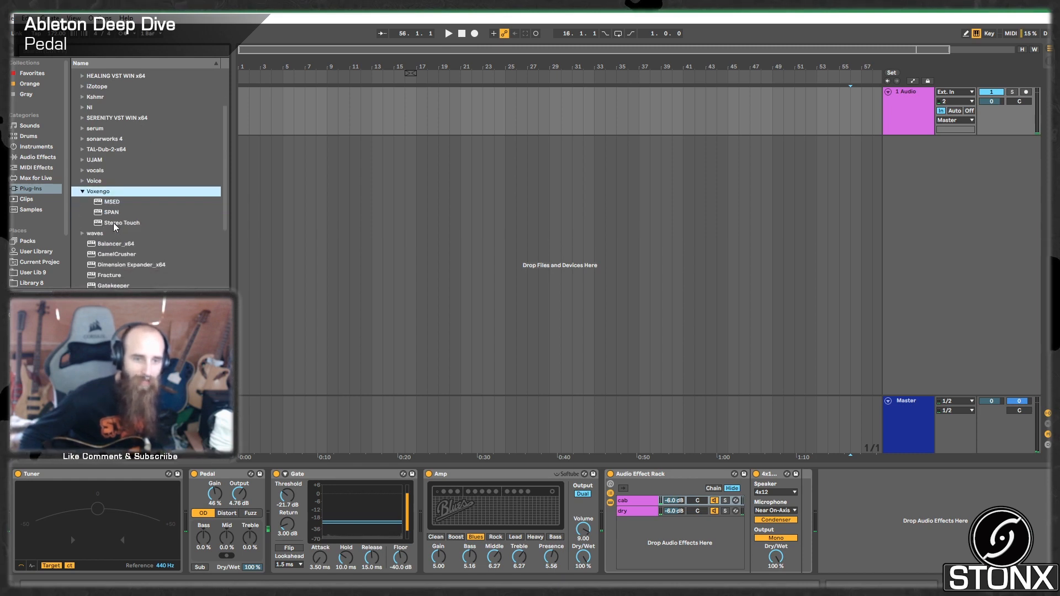
mouse_move(113, 213)
left_mouse_down()
mouse_move(565, 279)
mouse_move(777, 397)
mouse_move(771, 513)
mouse_move(801, 503)
left_mouse_up()
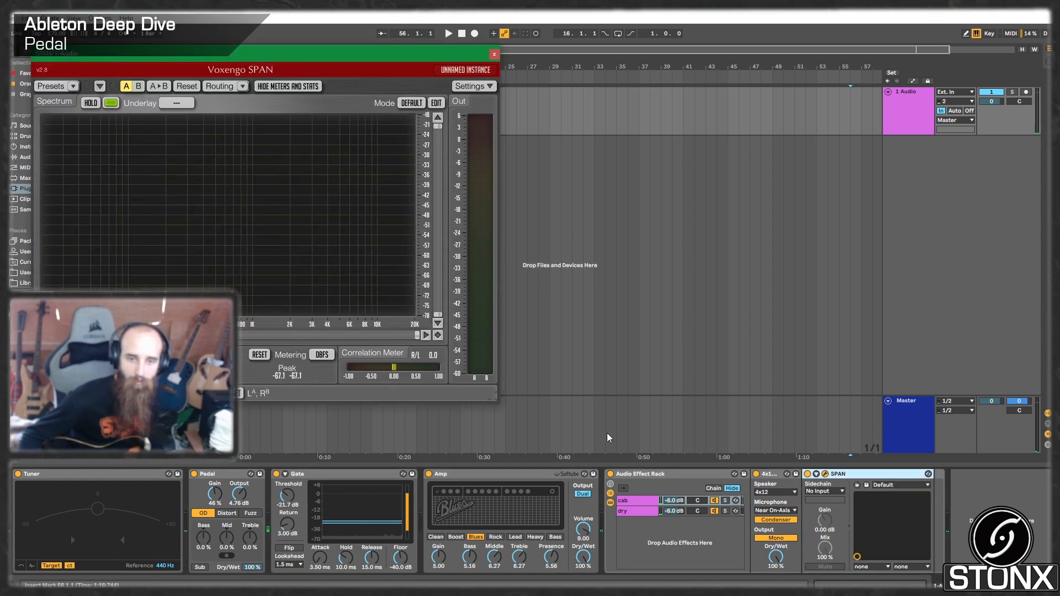
left_click_drag(498, 401, 691, 382)
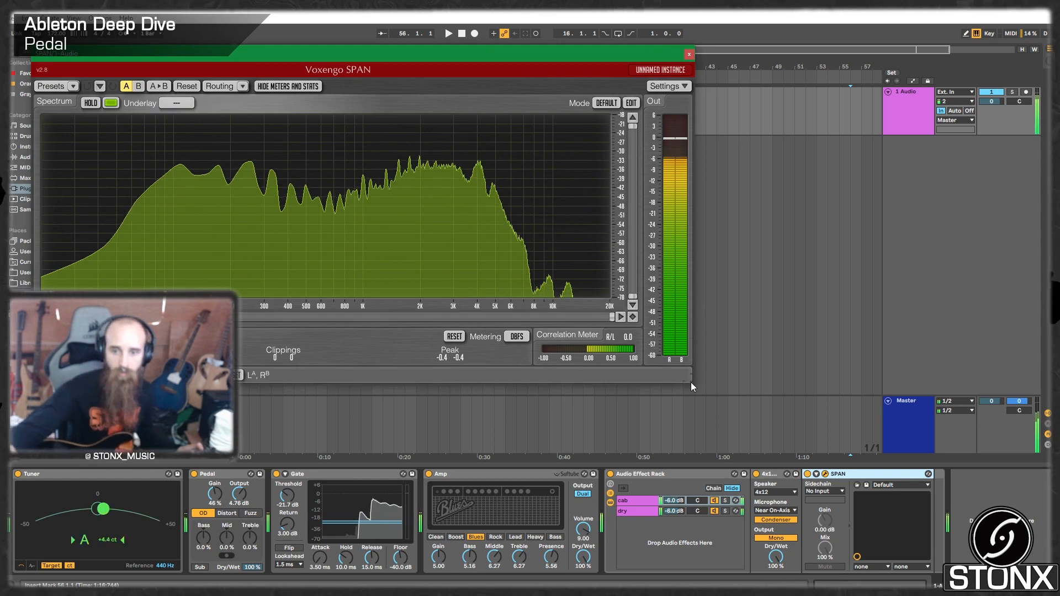
Compare the spectrum with the Cabinet bypassed and on, check the cab and dry chains, and close SPAN.
left_click(757, 474)
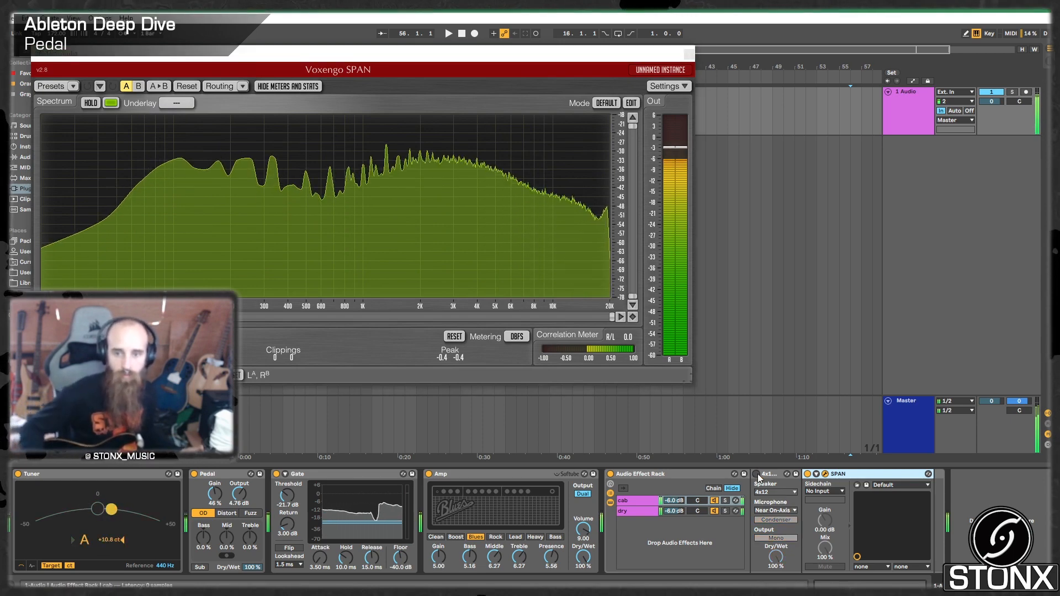
left_click(756, 474)
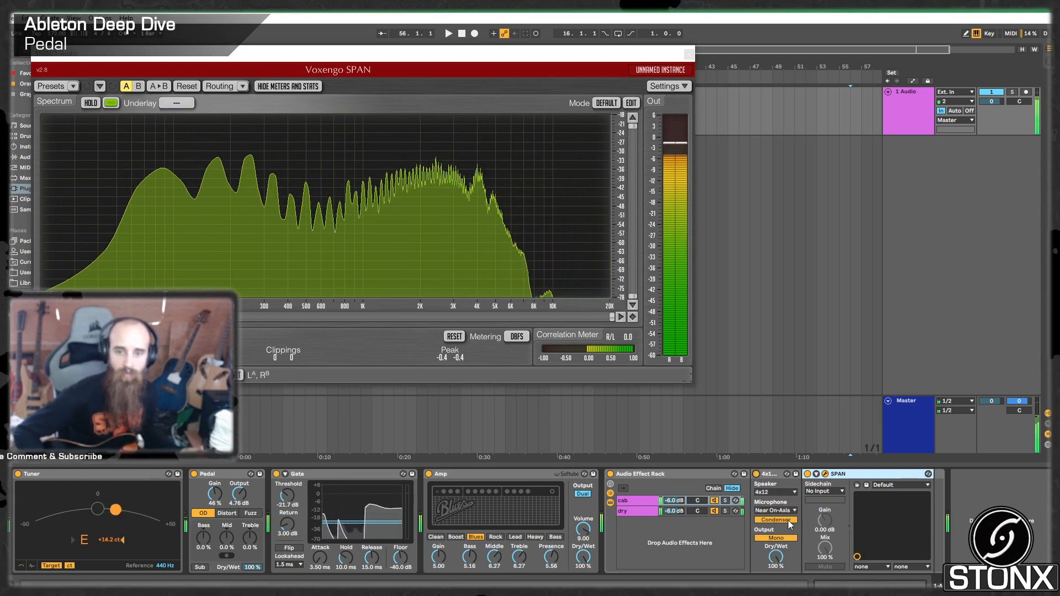
left_click(639, 501)
left_click(641, 511)
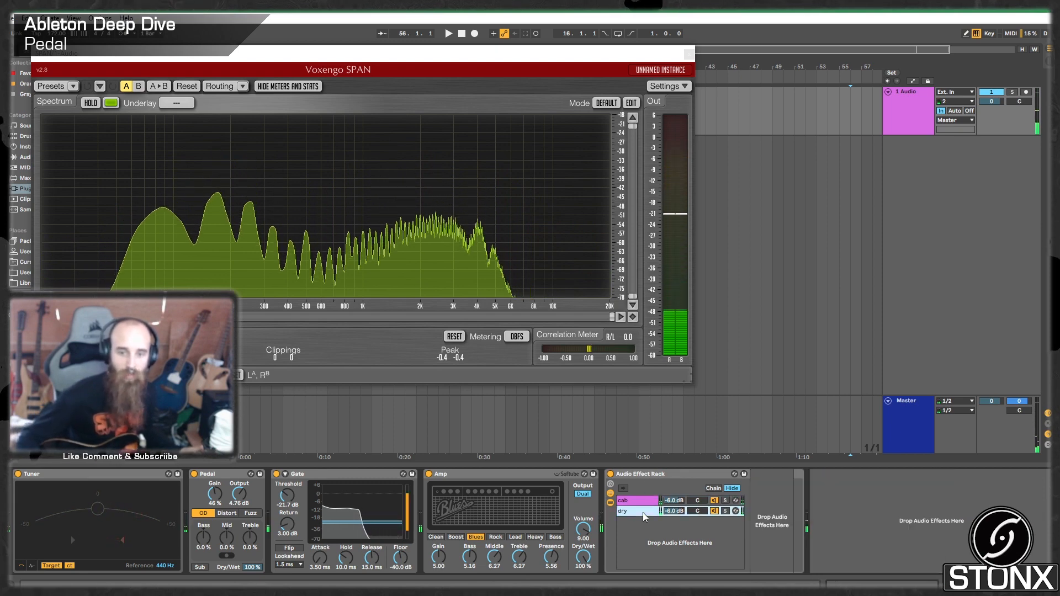
left_click(689, 54)
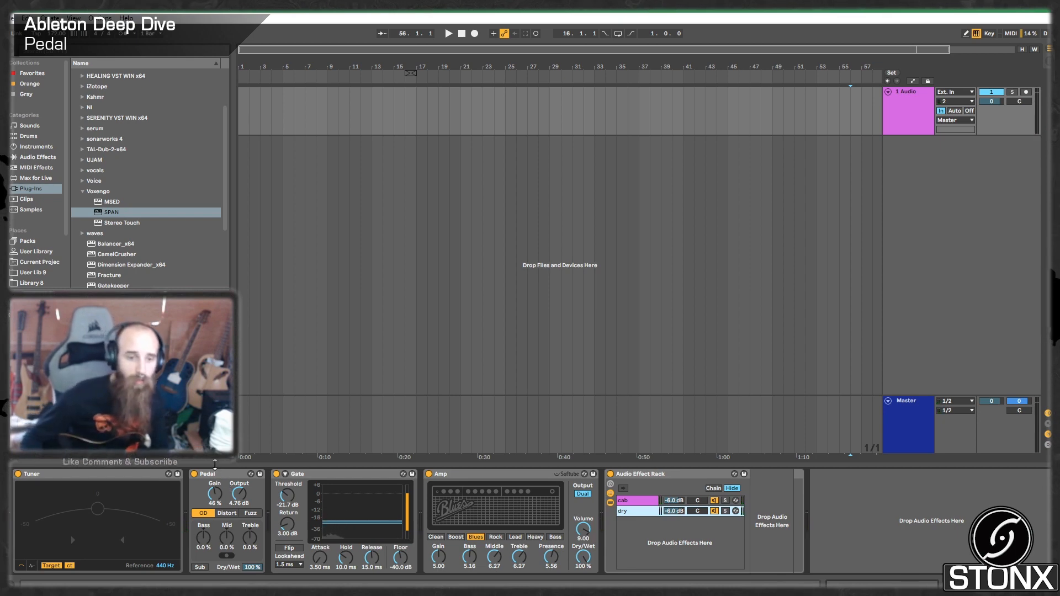
Copy the Pedal between the Amp and the Audio Effect Rack, and set the copy to Distort with Output at 0.00 dB.
left_click_drag(224, 473, 581, 546)
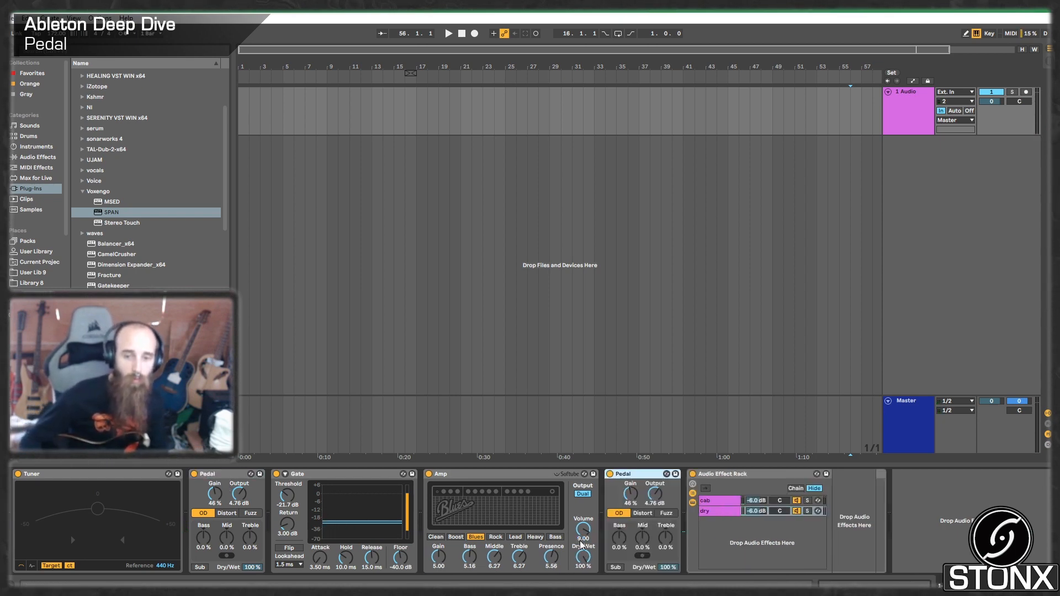
left_click(643, 514)
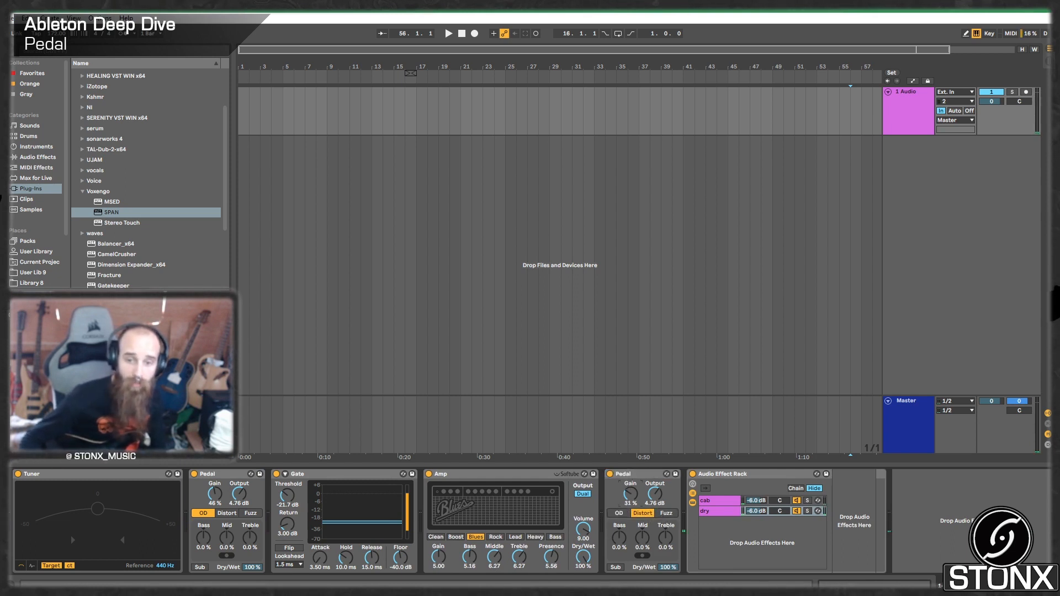
left_click_drag(631, 493, 631, 496)
double_click(657, 495)
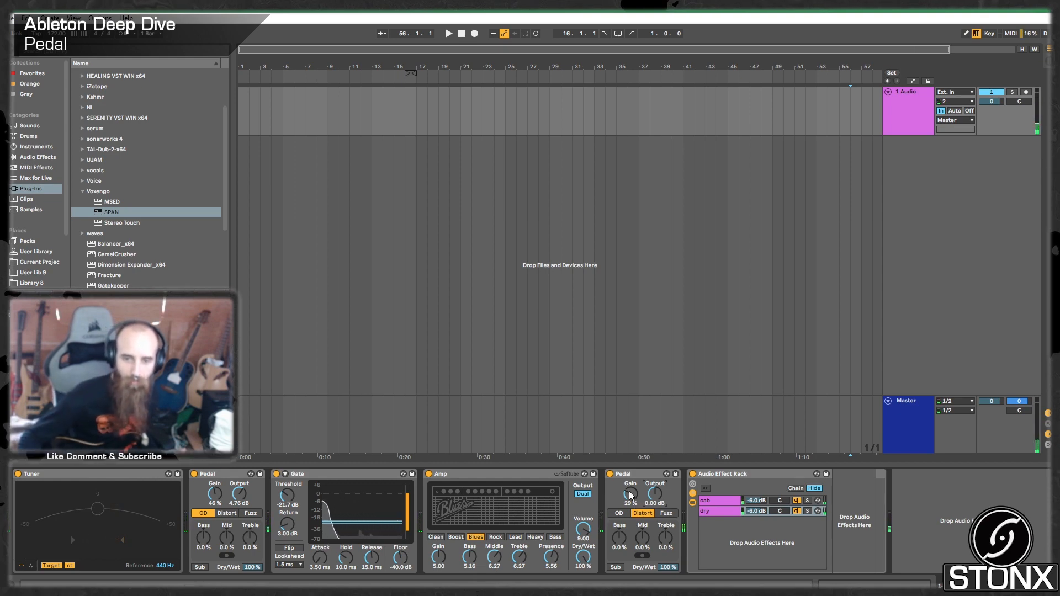
Try the second Pedal's Gain at 0%, and settle on Gain at 17% with Dry/Wet at 14%.
left_click_drag(631, 495, 631, 524)
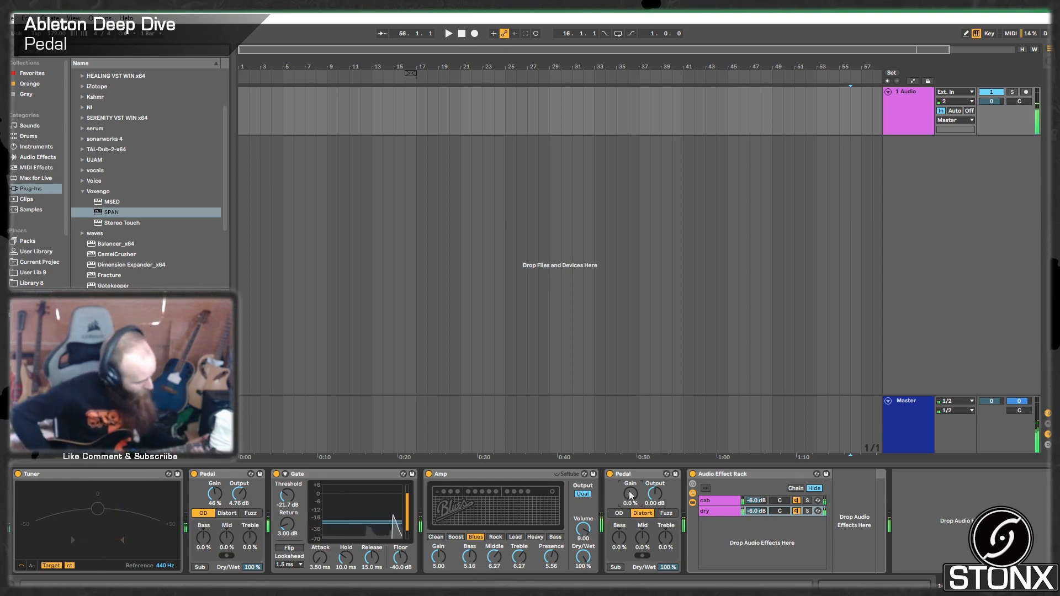
left_click_drag(631, 495, 631, 487)
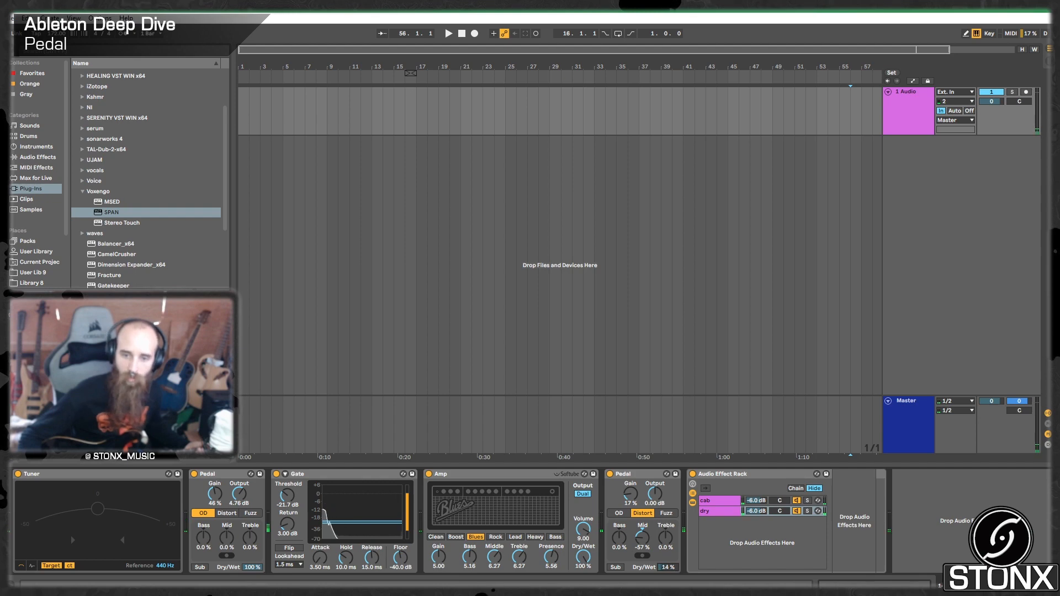
left_click_drag(668, 567, 669, 575)
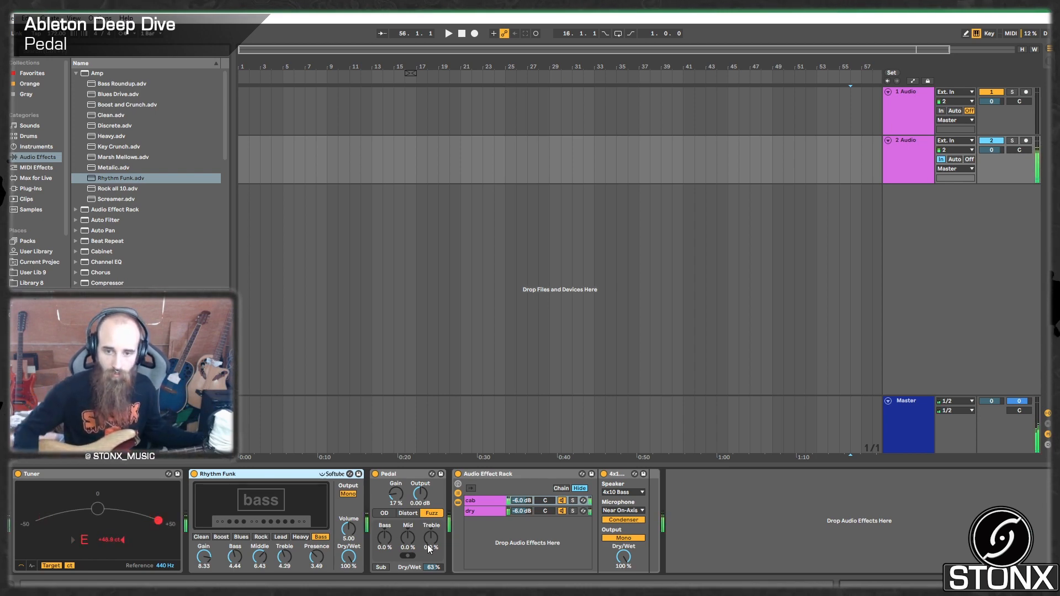
Set the Fuzz Pedal's Gain to 32% on the second audio track and compare the sound with the Pedal off and on.
left_click_drag(396, 494, 396, 480)
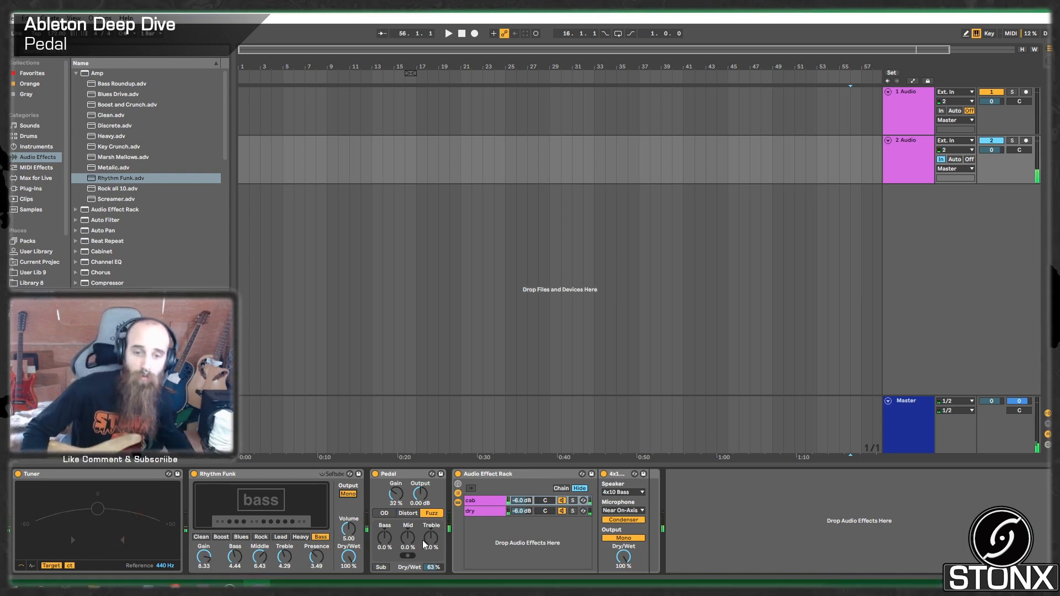
left_click(375, 475)
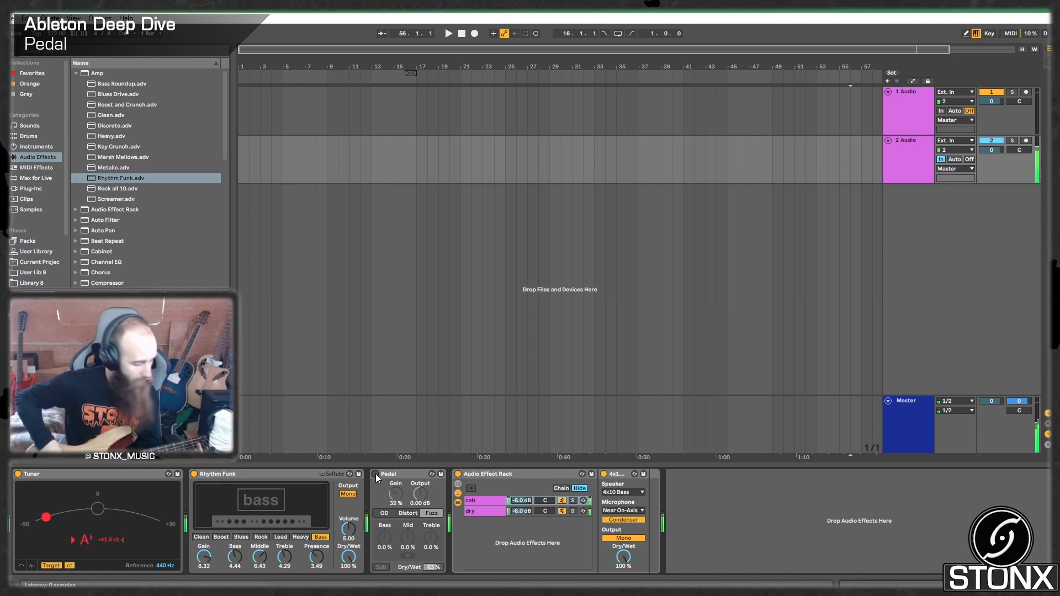
left_click(375, 474)
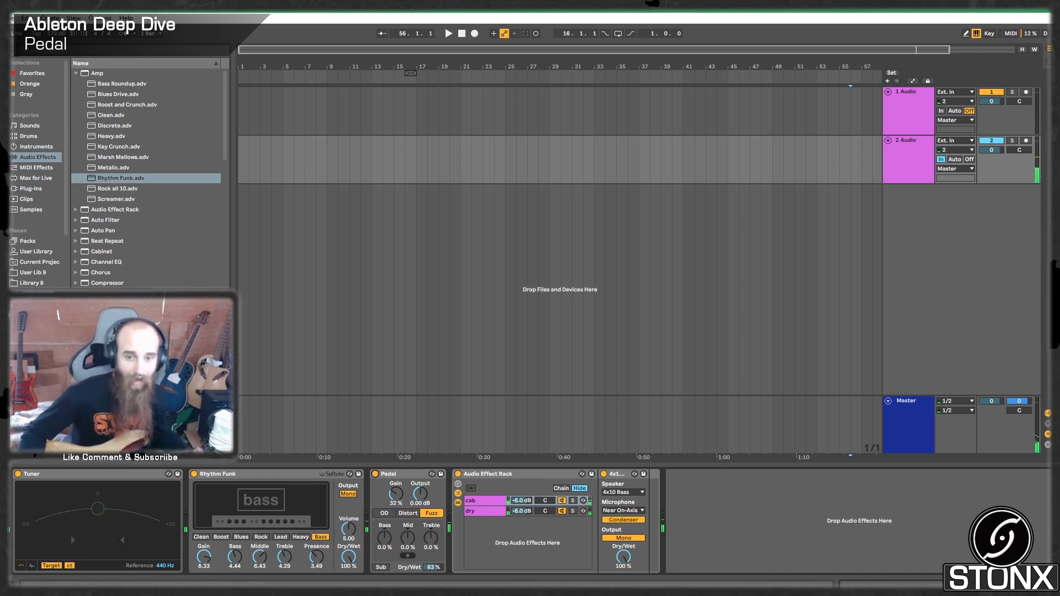
Add the Max for Live Envelope Follower after the Pedal and map it to the Pedal's Gain.
left_click(44, 178)
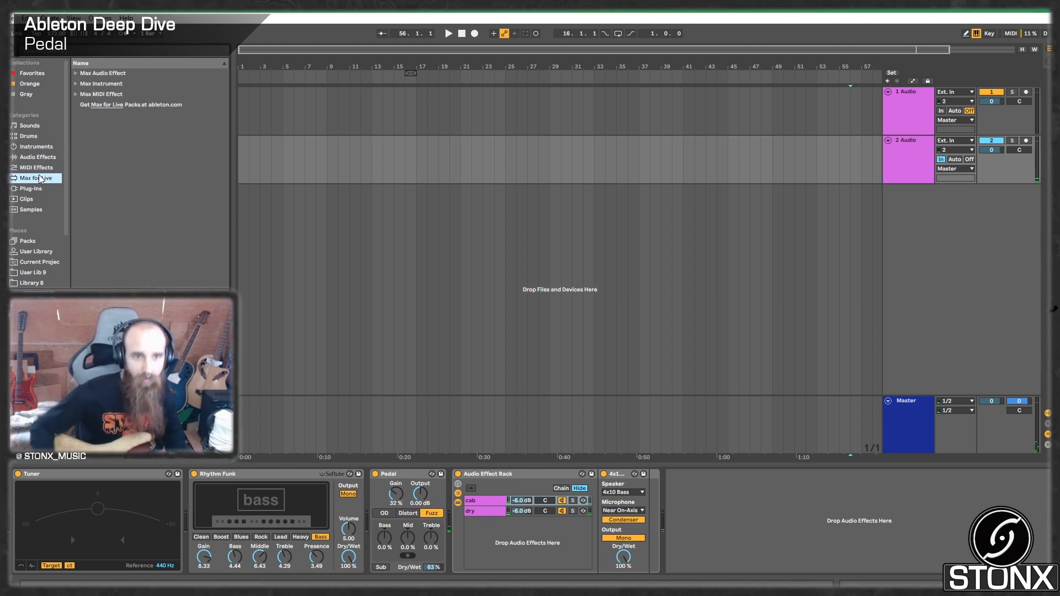
left_click(78, 74)
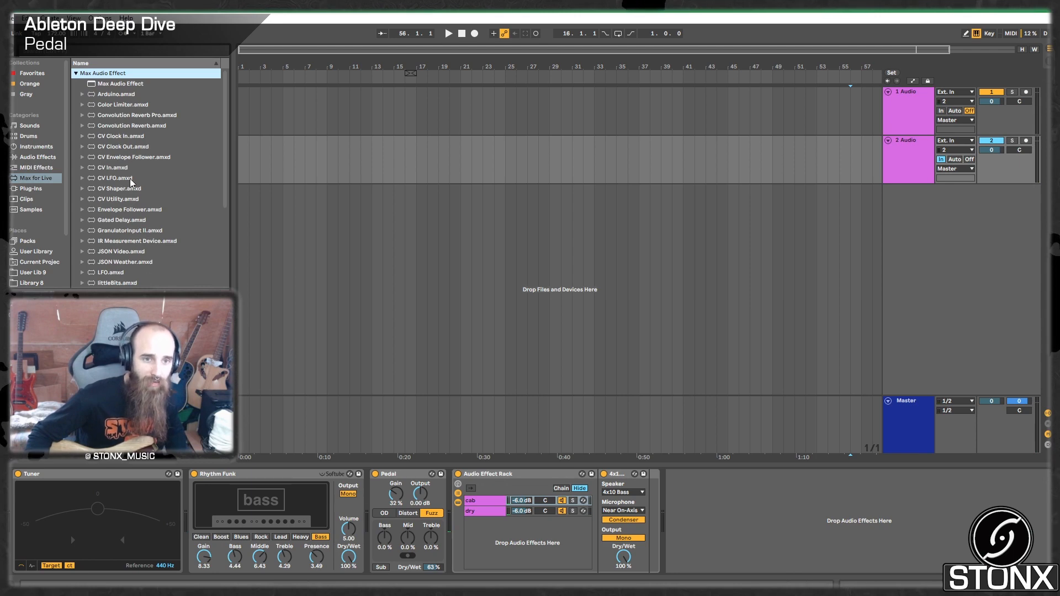
left_click(113, 216)
left_click(127, 210)
left_click_drag(127, 210, 454, 511)
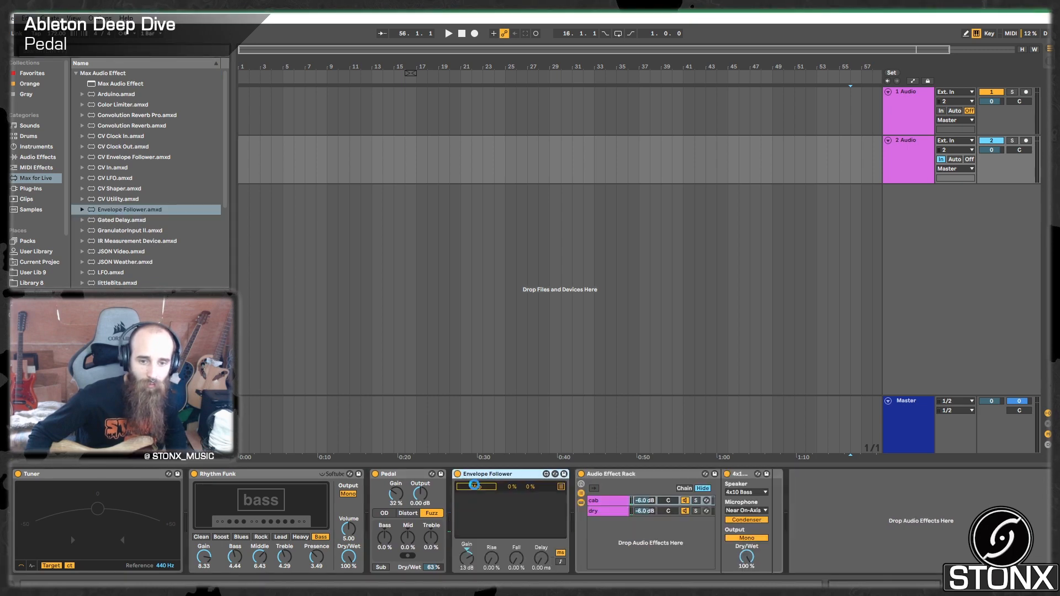
left_click(474, 486)
left_click(394, 497)
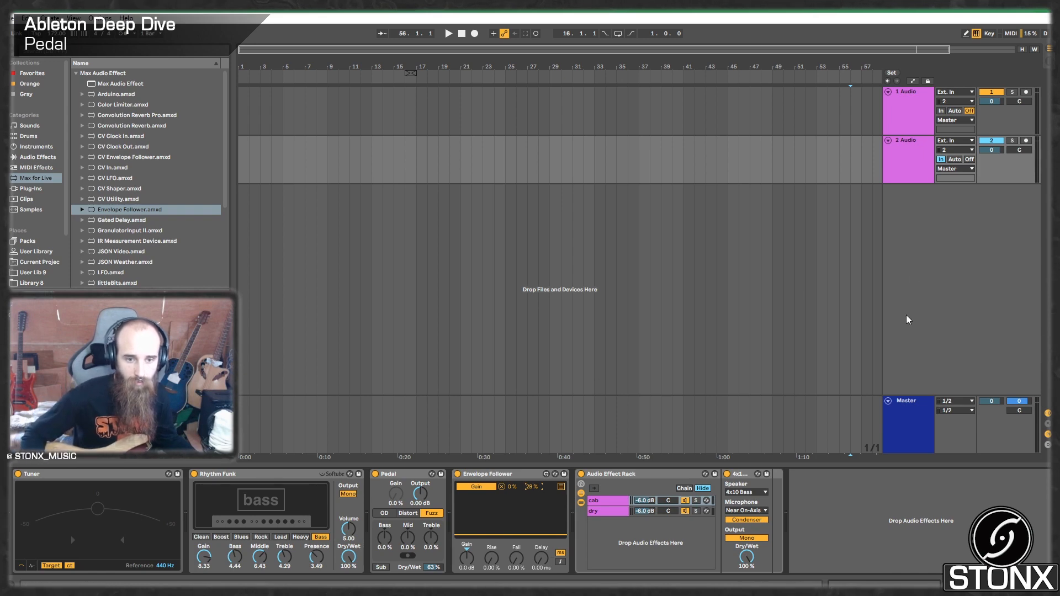
Arm the second audio track, and set the Envelope Follower's maximum to 100% and its Gain to 3.9 dB.
left_click(1027, 140)
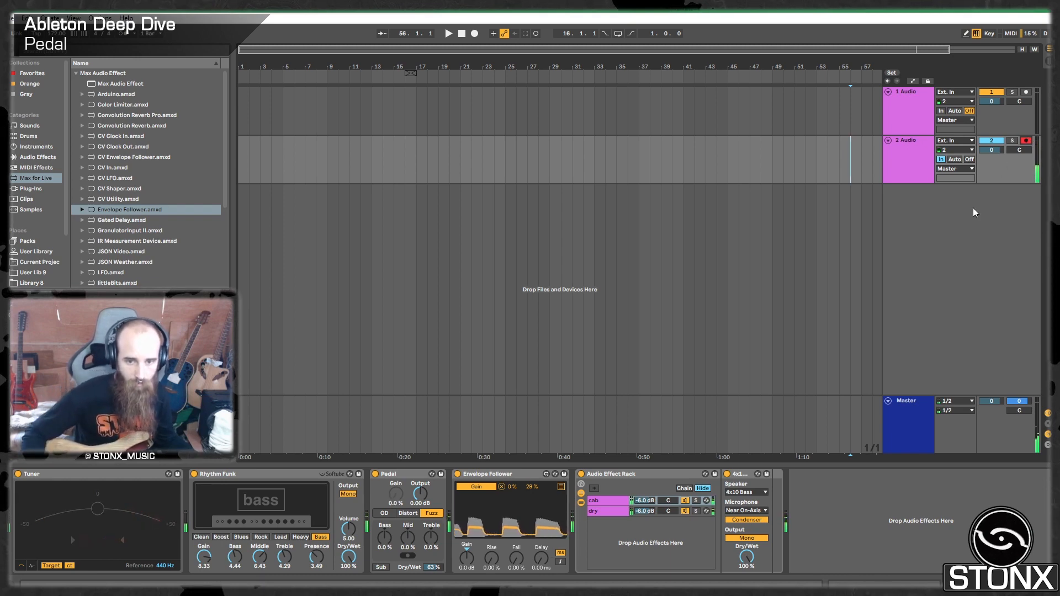
mouse_move(534, 489)
left_mouse_down()
mouse_move(534, 499)
mouse_move(535, 469)
left_mouse_up()
left_click_drag(469, 558, 470, 579)
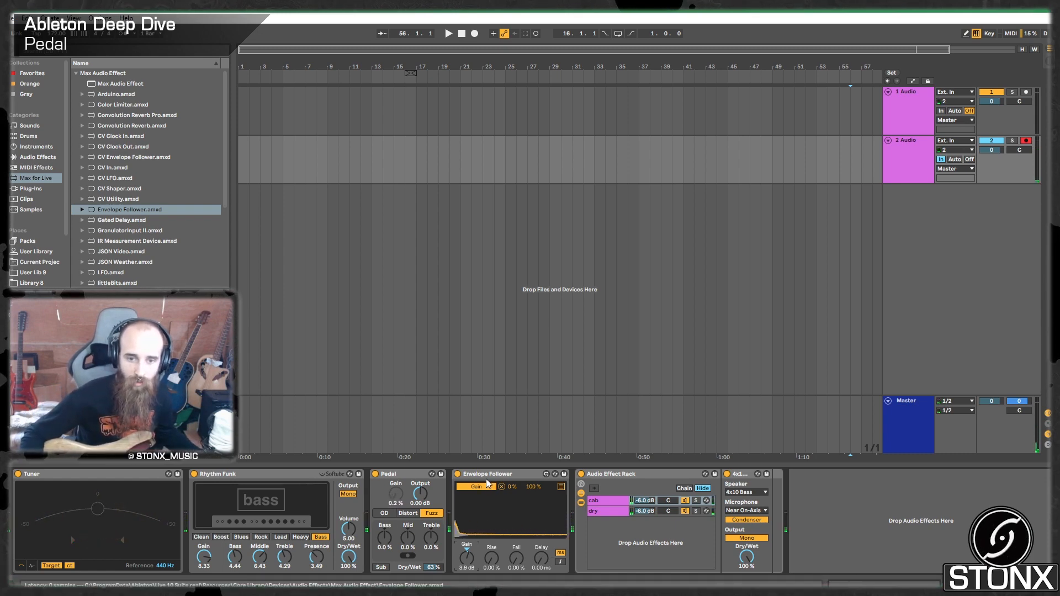
left_click(426, 538)
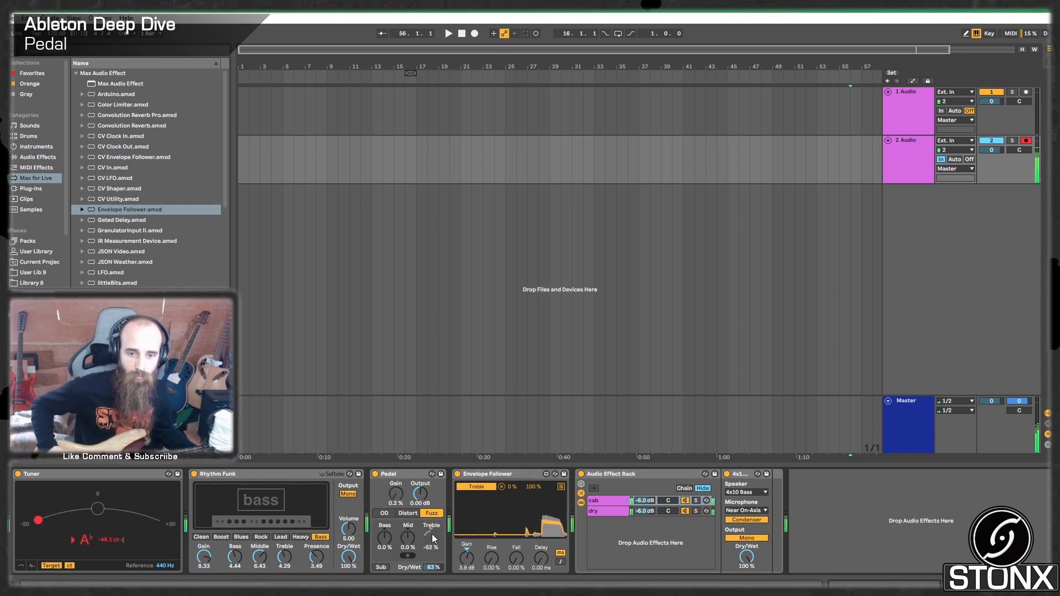
left_click(473, 487)
left_click(396, 493)
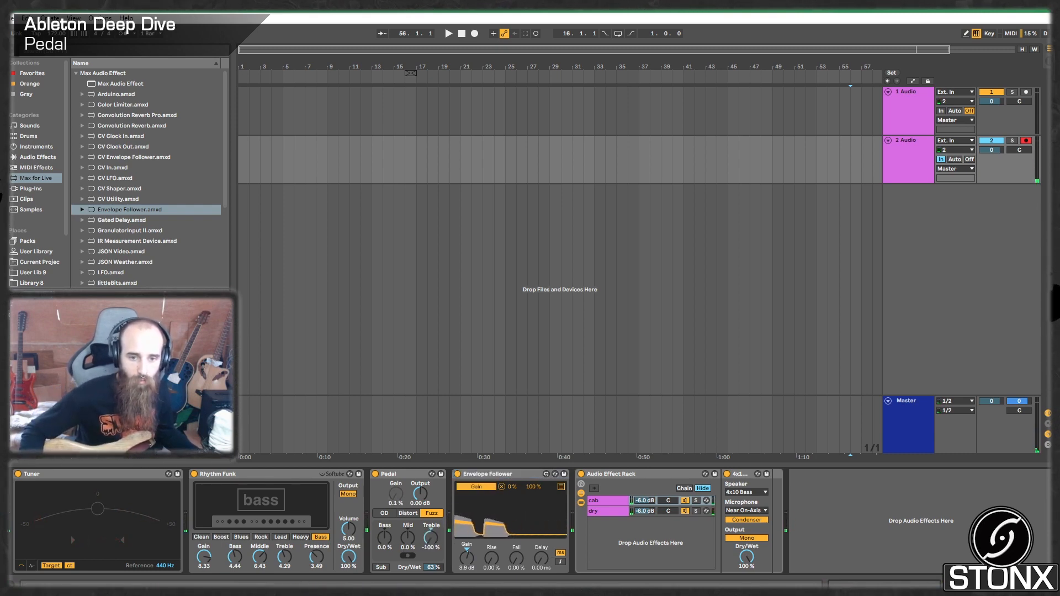
Duplicate the Envelope Follower and map the copy to the Pedal's Treble.
right_click(486, 476)
left_click(508, 499)
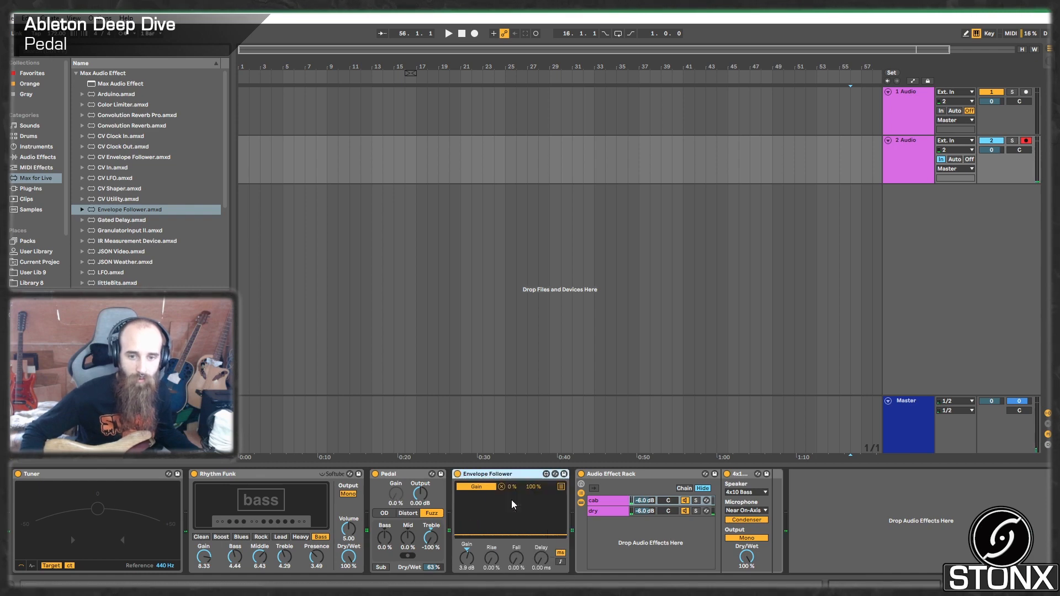
left_click(615, 489)
left_click(430, 539)
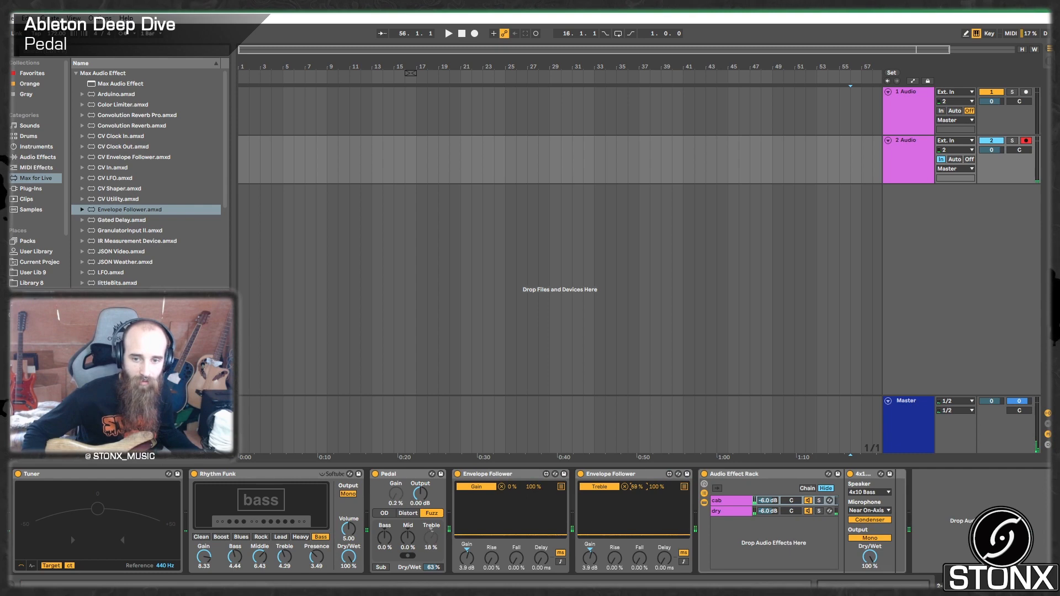
Set the Treble mapping's range to a minimum of 50% and a maximum of 80%.
type("5")
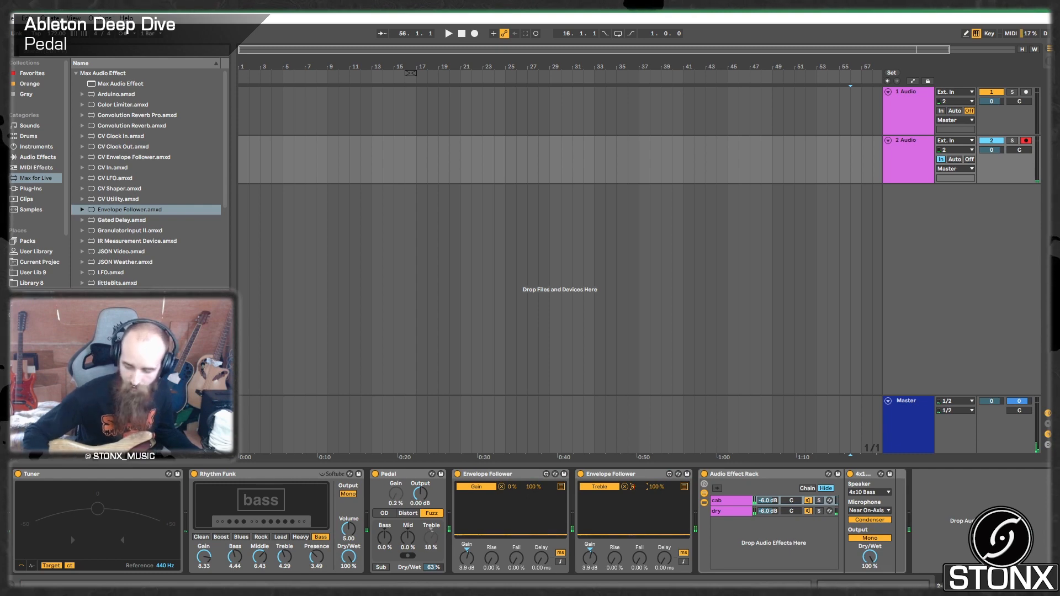
left_click(658, 488)
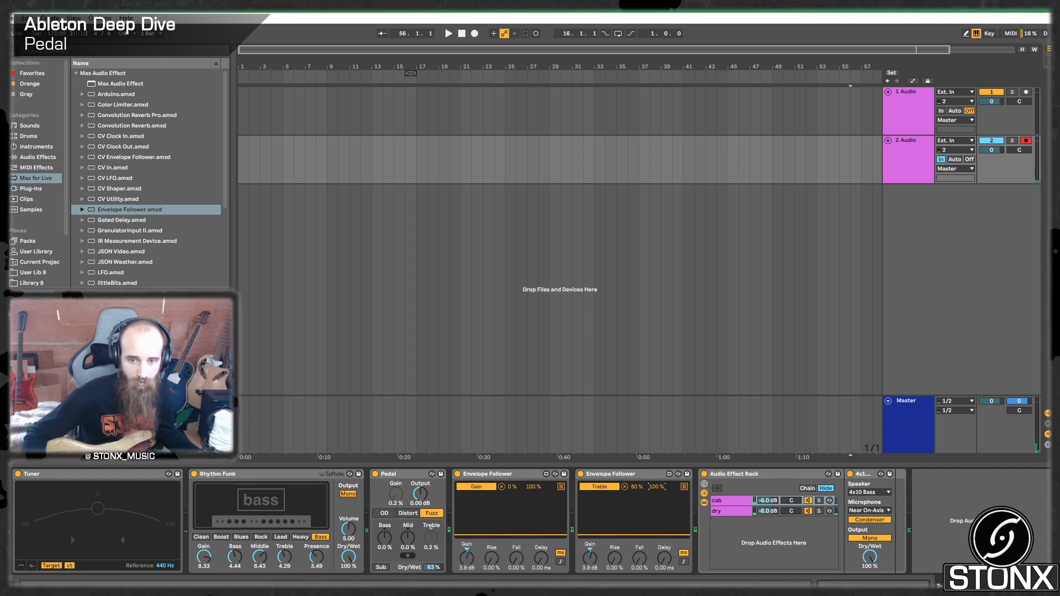
type("80")
key("Return")
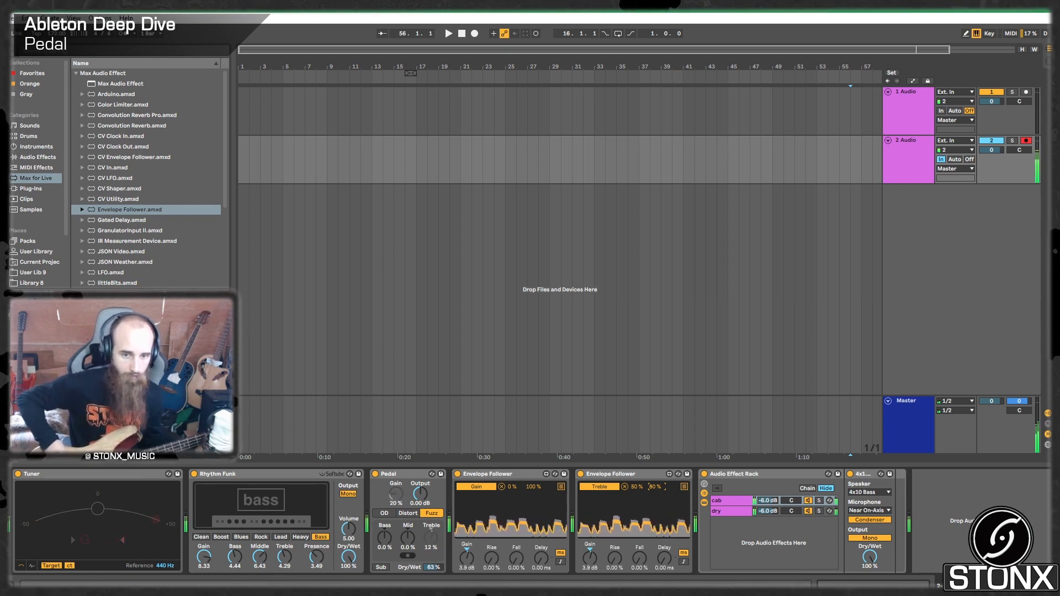
Turn on the Pedal's Sub switch and lower its Bass.
left_click(395, 494)
left_click(381, 568)
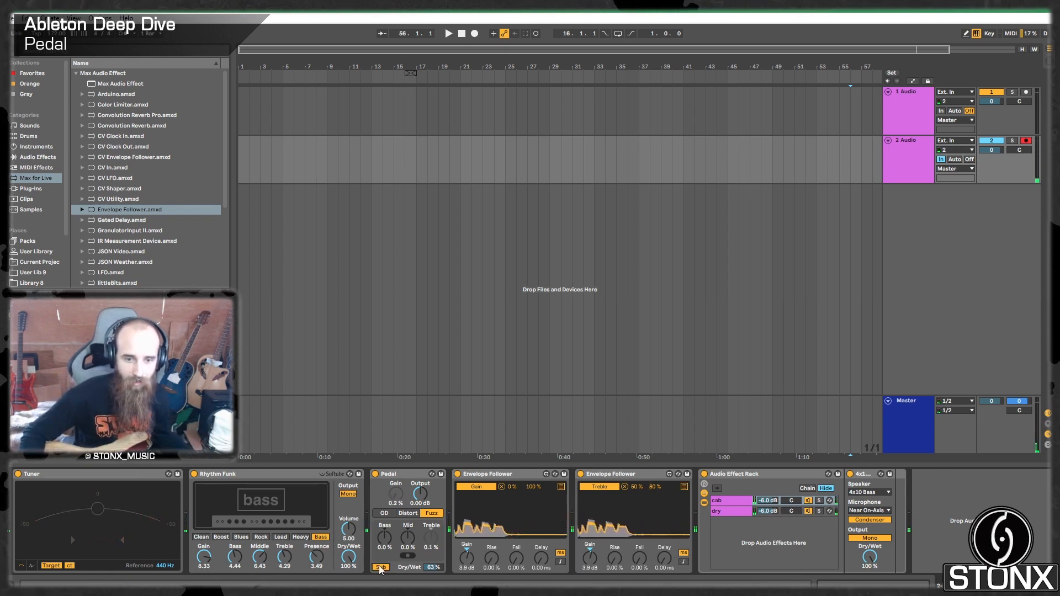
left_click_drag(385, 538, 390, 575)
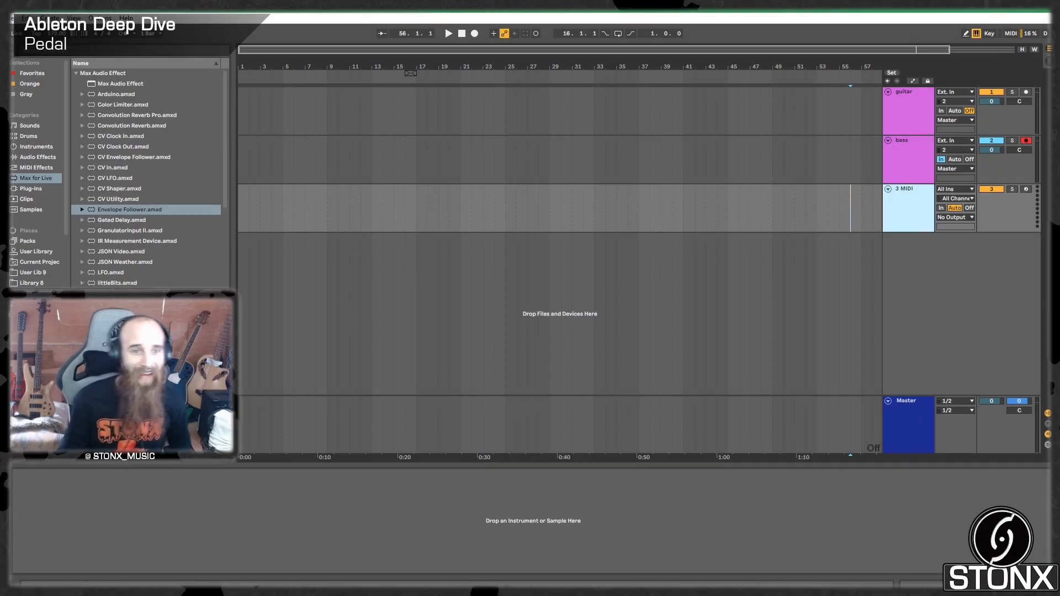
Load the Operator instrument onto the empty MIDI track.
left_click(38, 158)
scroll(113, 275, "down", 5)
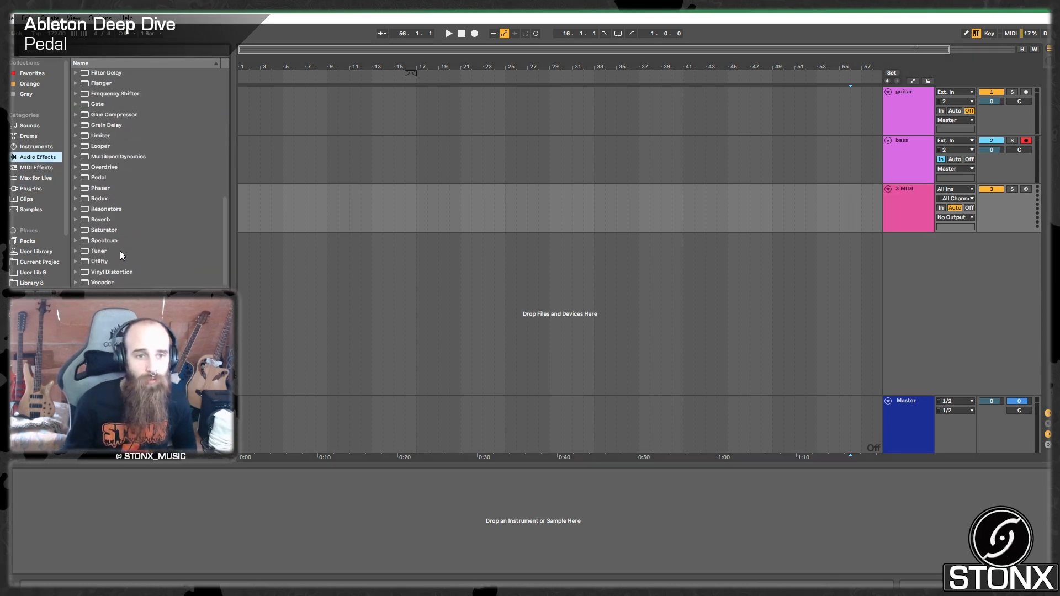
left_click(46, 137)
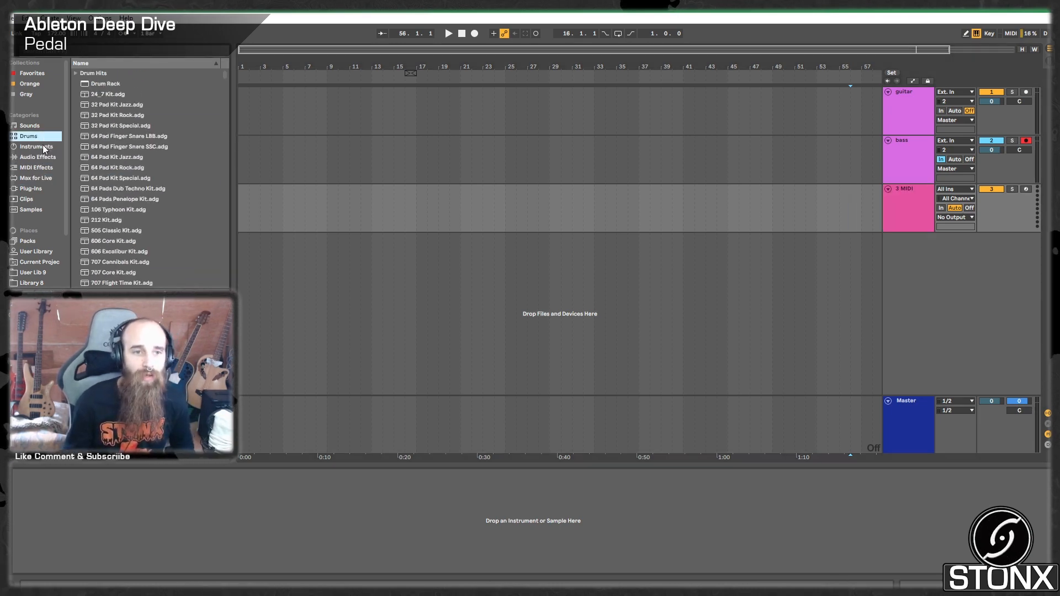
left_click(39, 146)
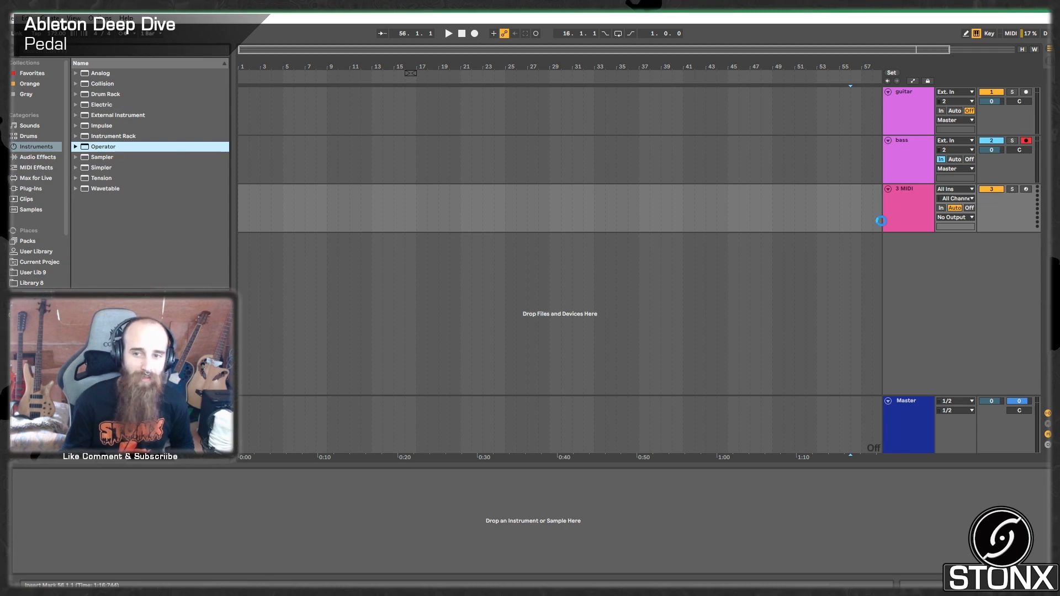
key("Return")
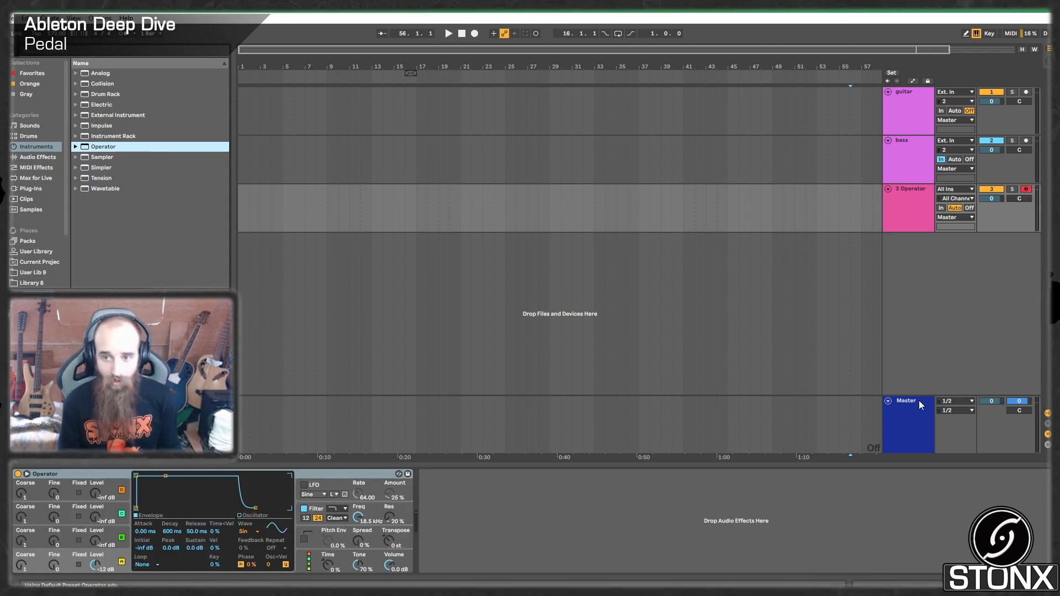
Lower the computer keyboard's octave range to C1–D2, play a note, and set the bass track's monitoring to Off.
key("a")
key("z")
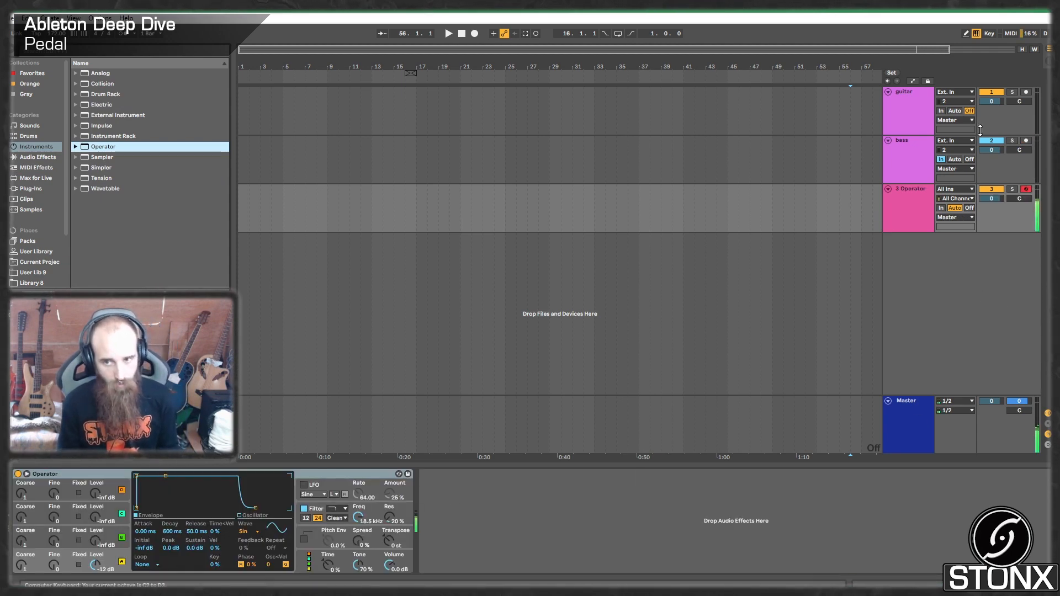
left_click(965, 161)
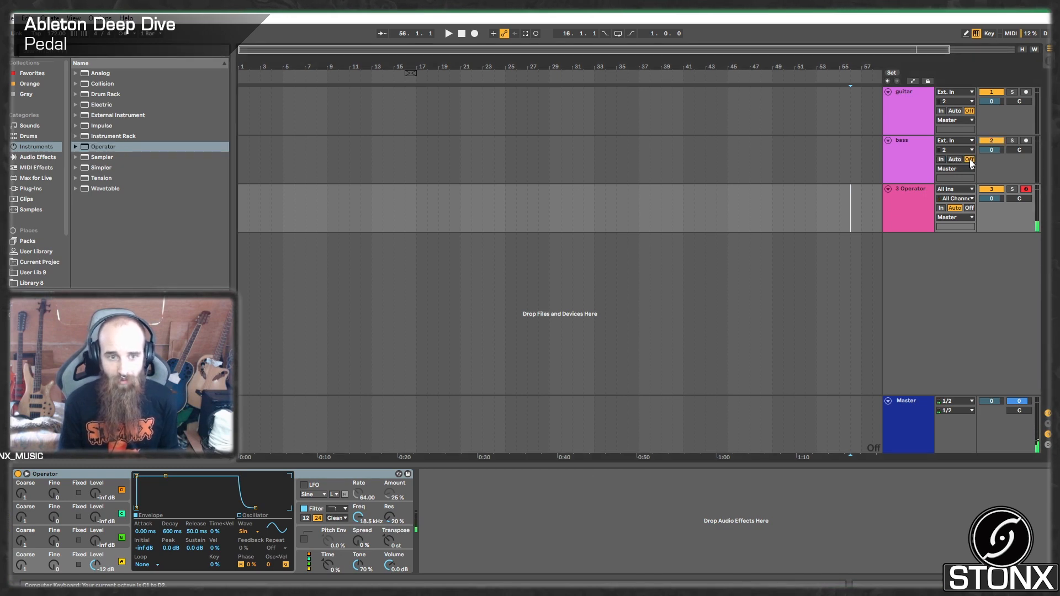
Add a Pedal after Operator, set its type to Fuzz and lower its Dry/Wet to 7.8%.
left_click(49, 157)
scroll(118, 269, "down", 6)
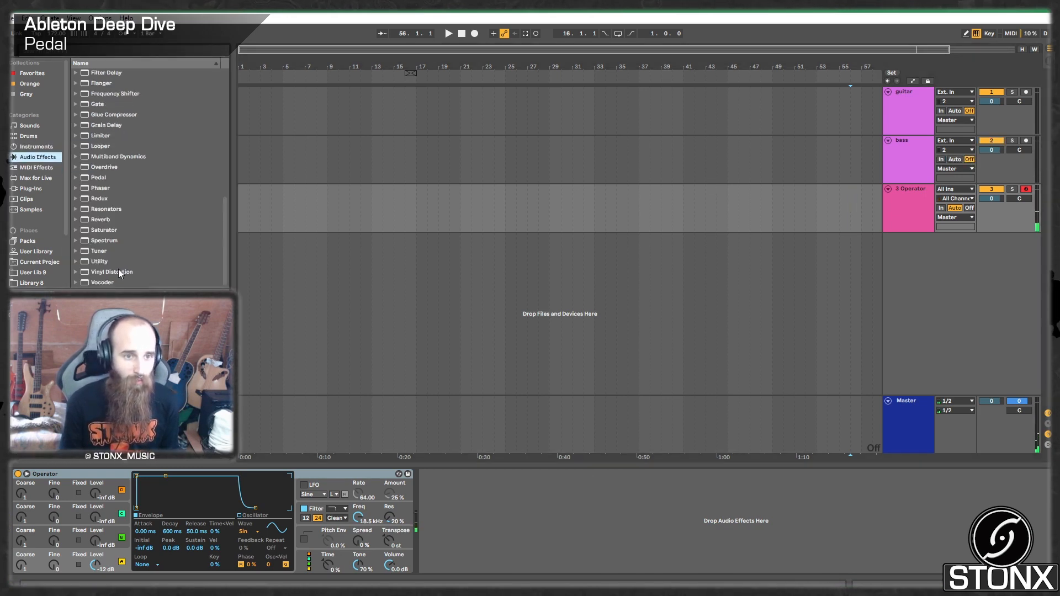
left_click_drag(97, 177, 447, 459)
left_click(459, 514)
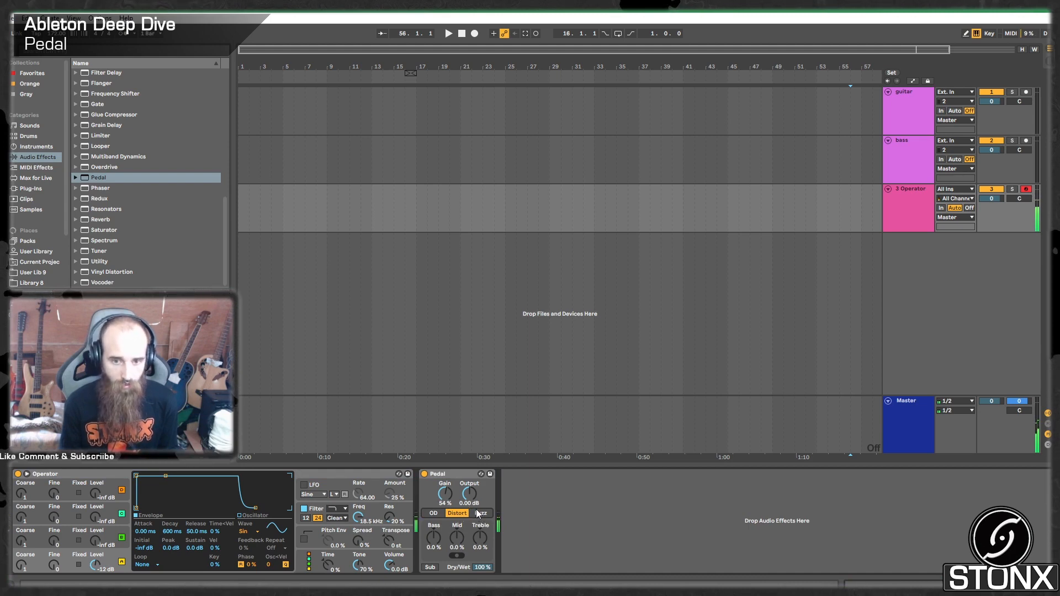
left_click(479, 513)
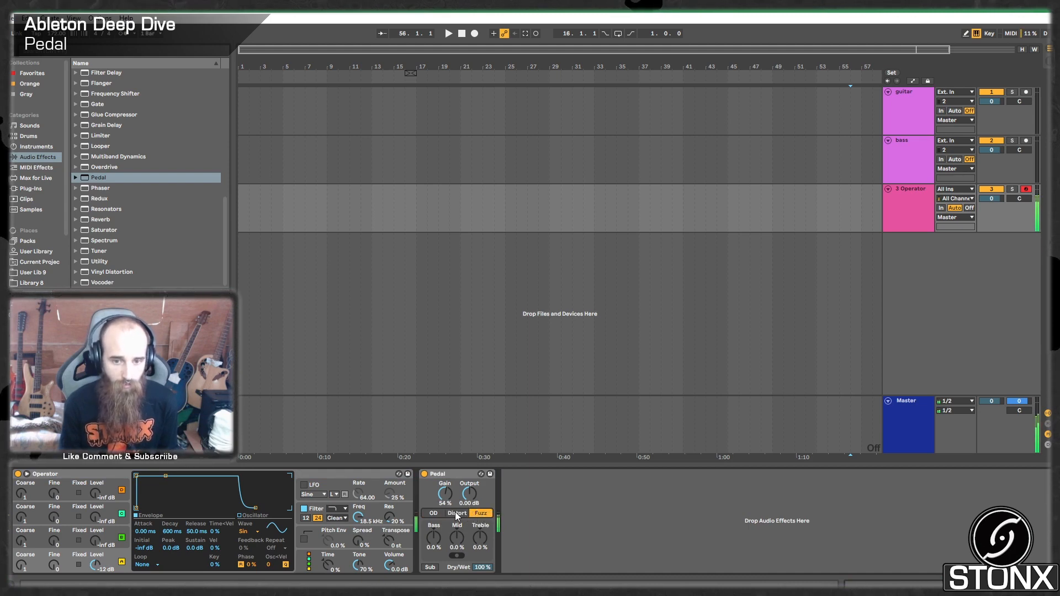
left_click_drag(481, 569, 482, 594)
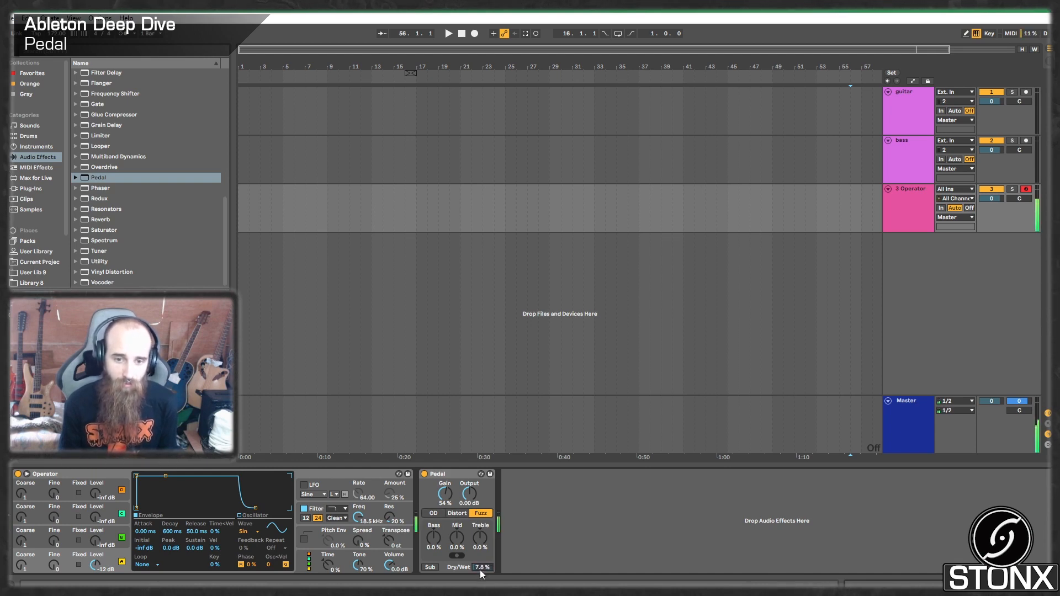
Duplicate the Pedal and set the copy to OD with 68% Gain and 10% Dry/Wet.
left_click(450, 476)
key("ctrl+d")
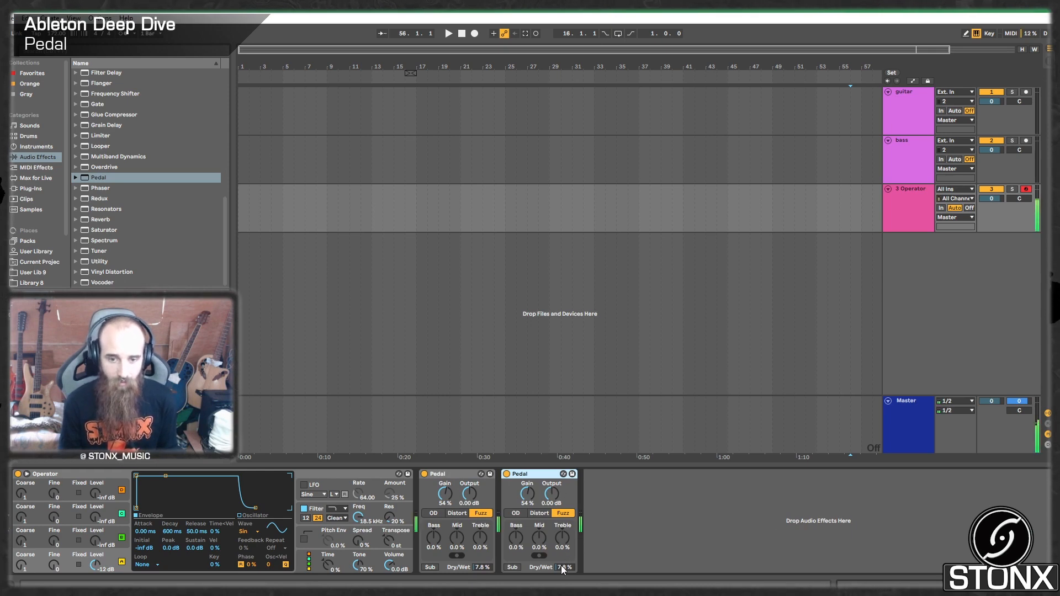
left_click_drag(561, 565, 561, 563)
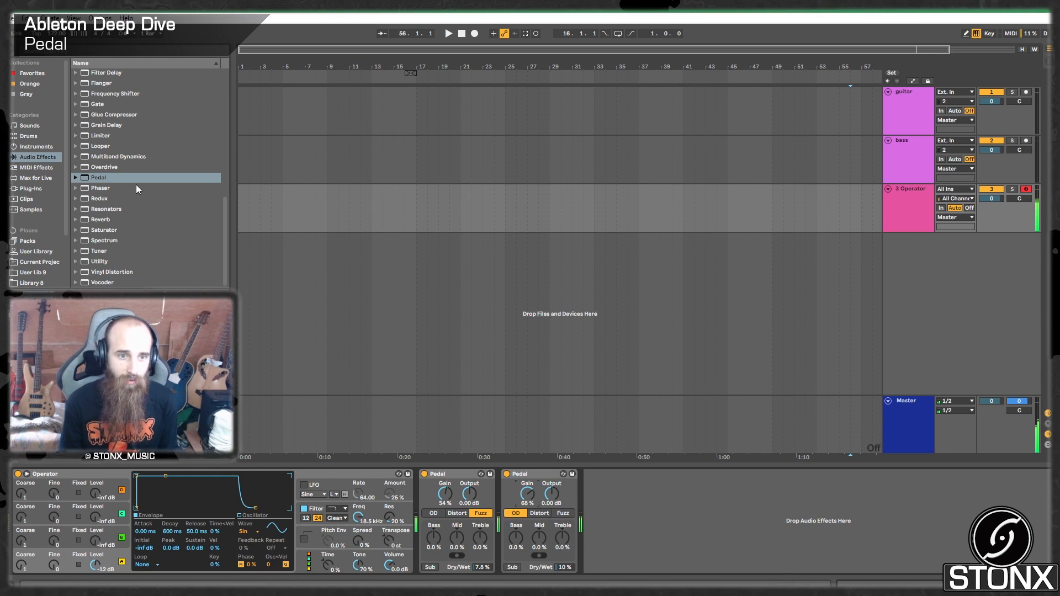
Add a Glue Compressor after the second Pedal, with Threshold -27.6 dB, Makeup 15.6 dB and Soft clipping on.
scroll(115, 161, "up", 2)
double_click(116, 139)
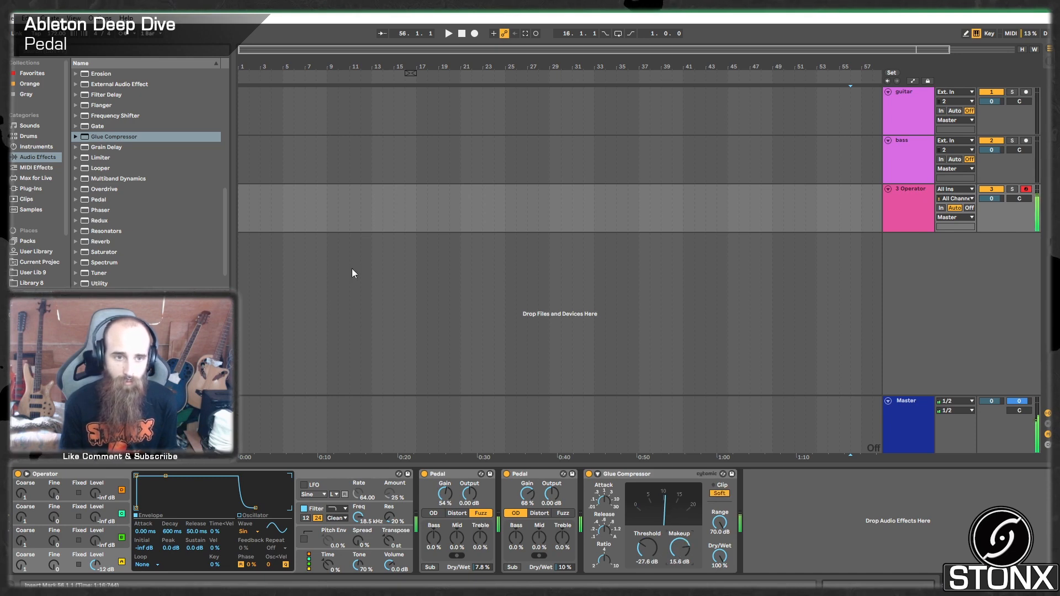
Add a third Pedal after the Glue Compressor using Distort, 100% Gain, Sub on, Bass 100%, Mid -100%, Treble 100% and Dry/Wet 100%.
scroll(101, 184, "down", 2)
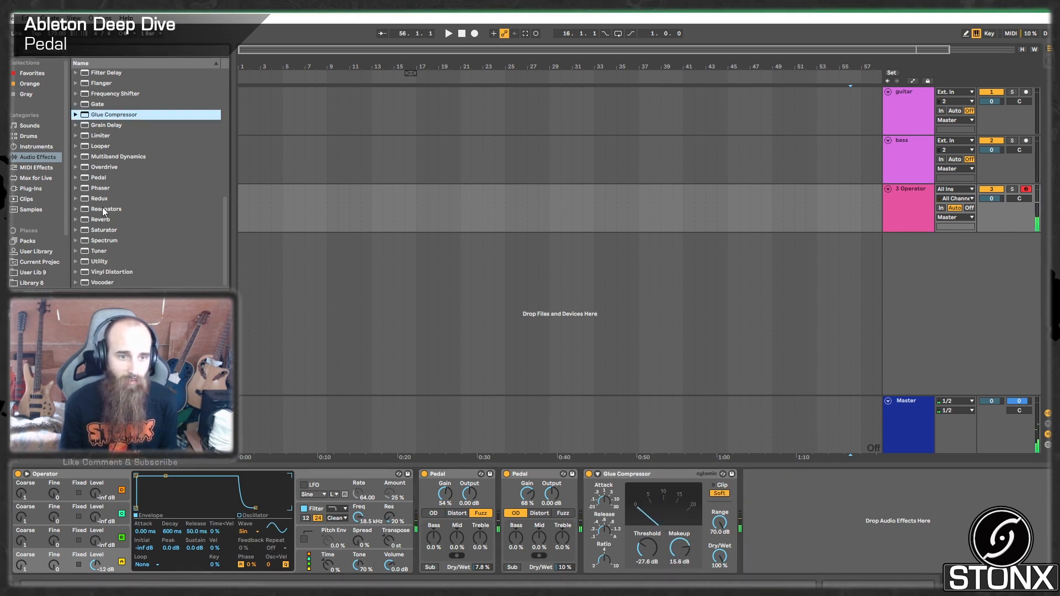
left_click_drag(97, 177, 769, 436)
left_click(782, 514)
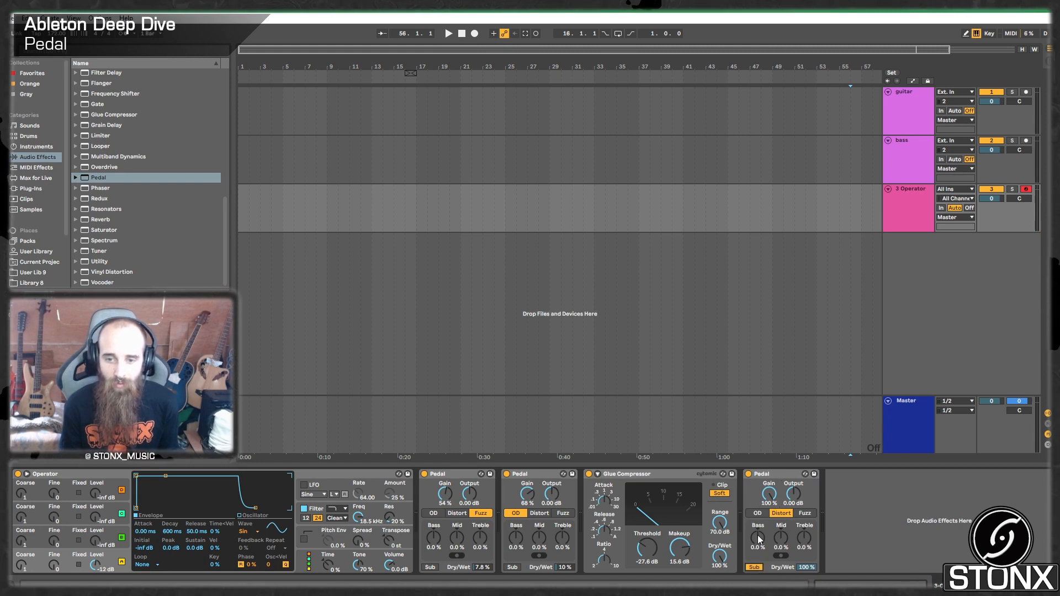
left_click_drag(757, 535, 758, 480)
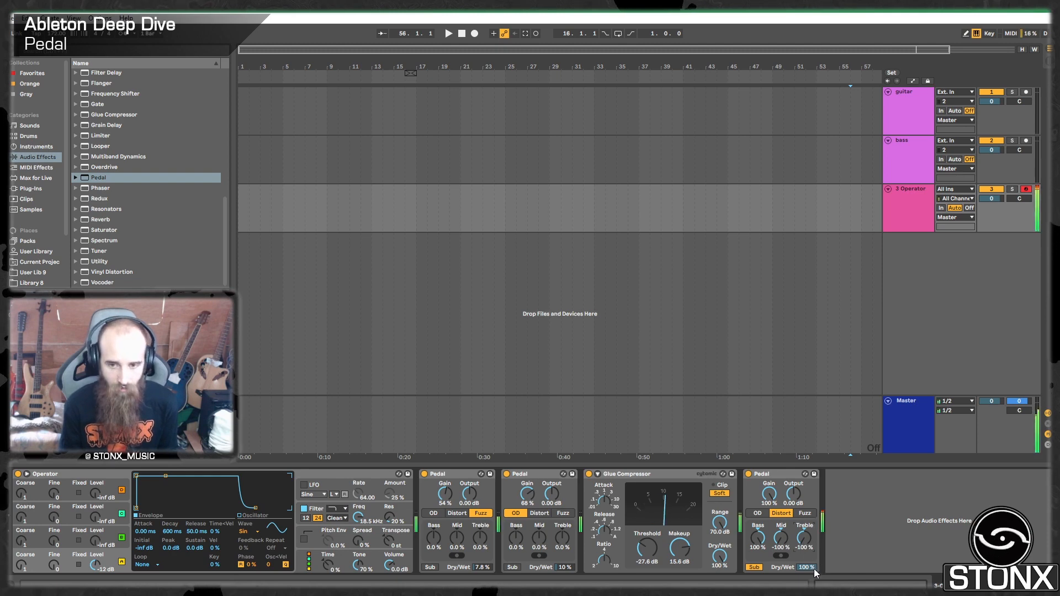
left_click_drag(814, 568, 815, 591)
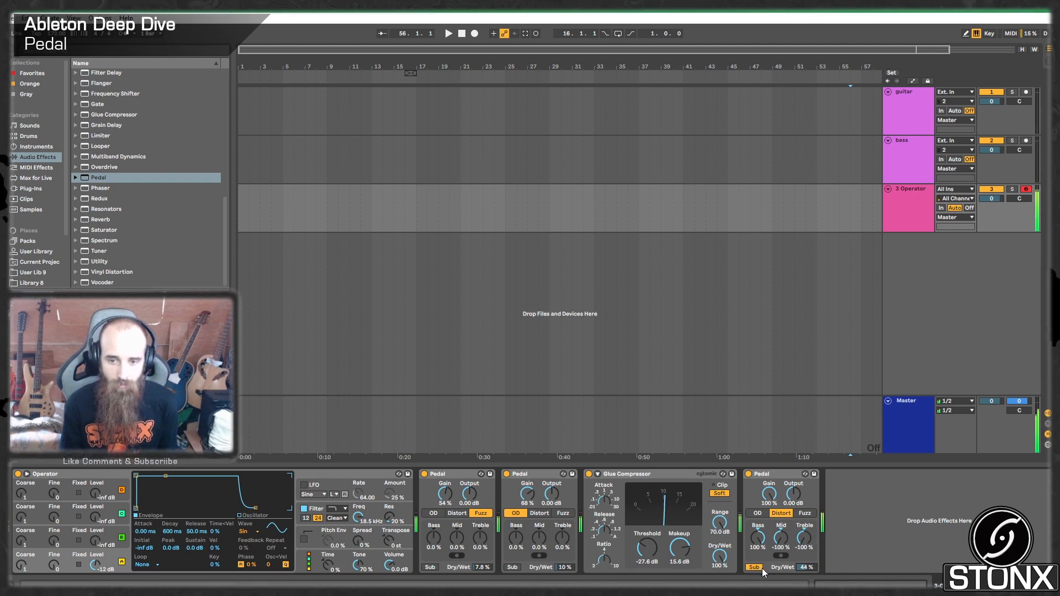
left_click_drag(806, 568, 807, 547)
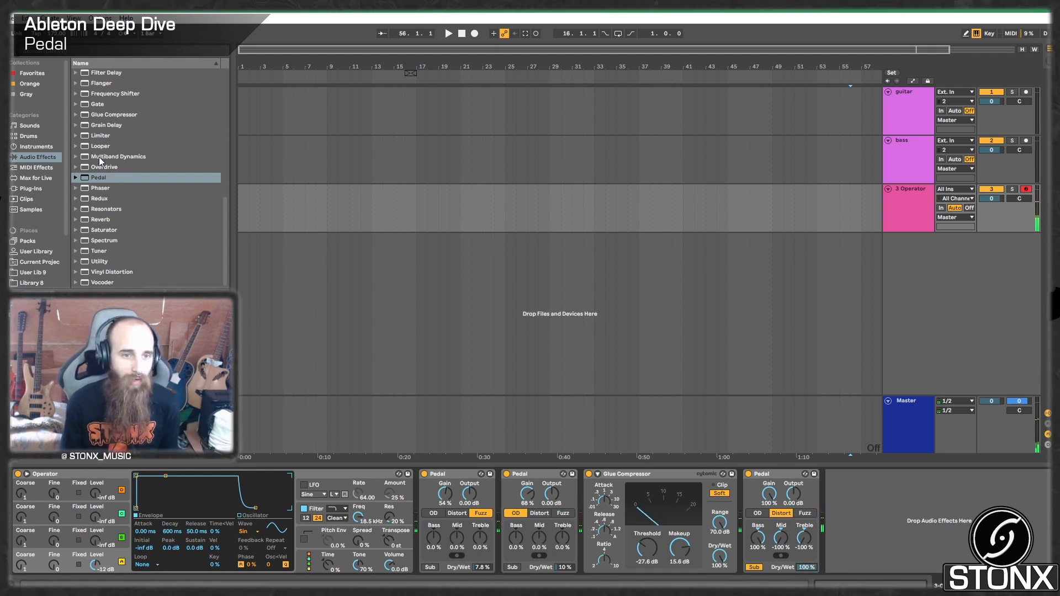
Add Multiband Dynamics' OTT preset after the last Pedal and duplicate it several times.
left_click(98, 157)
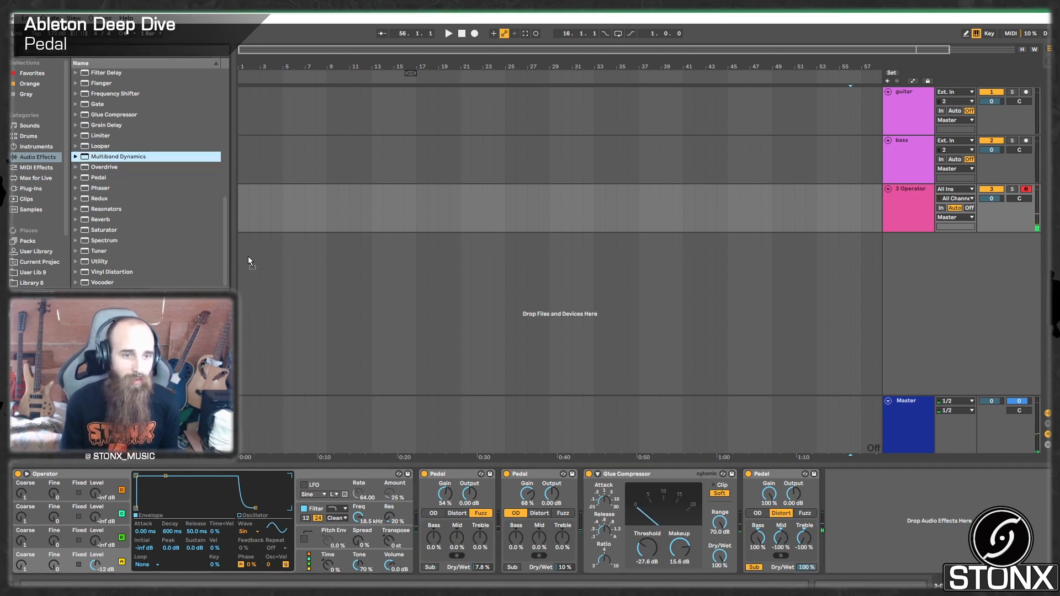
left_click(75, 157)
left_click_drag(145, 230, 841, 492)
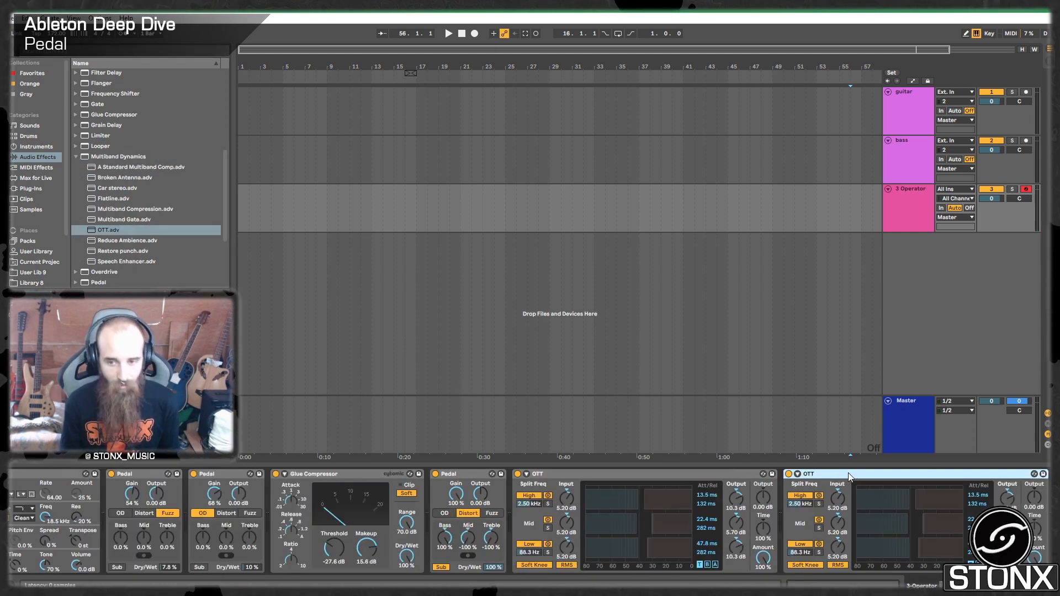
key("ctrl+d")
key("ctrl+d")
Group the duplicated OTT devices into a rack, fold it and the first OTT, and add Multiband Dynamics after the rack.
left_click(145, 475, "shift")
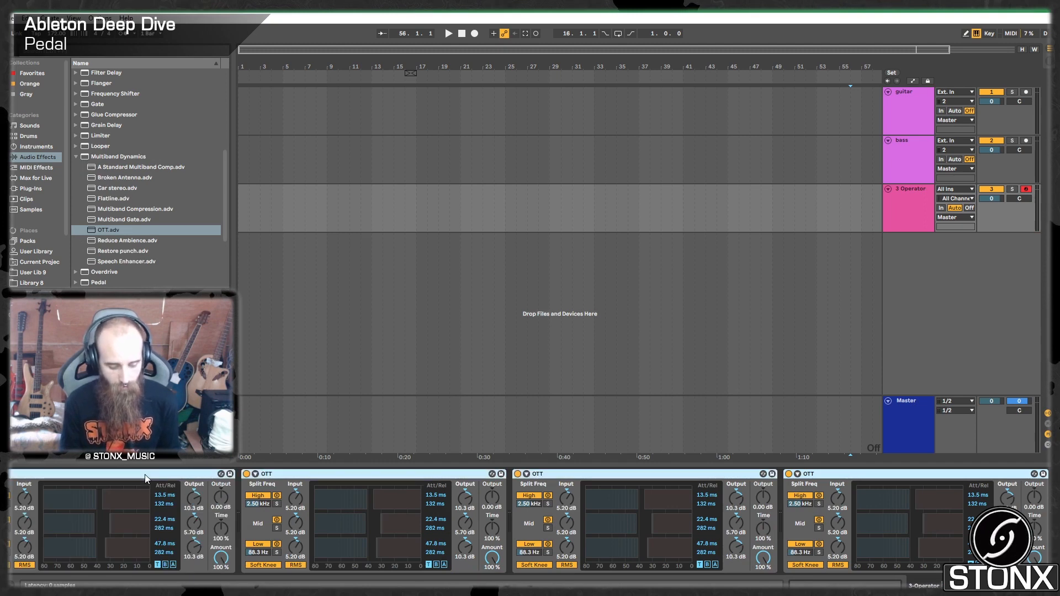
key("ctrl+g")
double_click(16, 525)
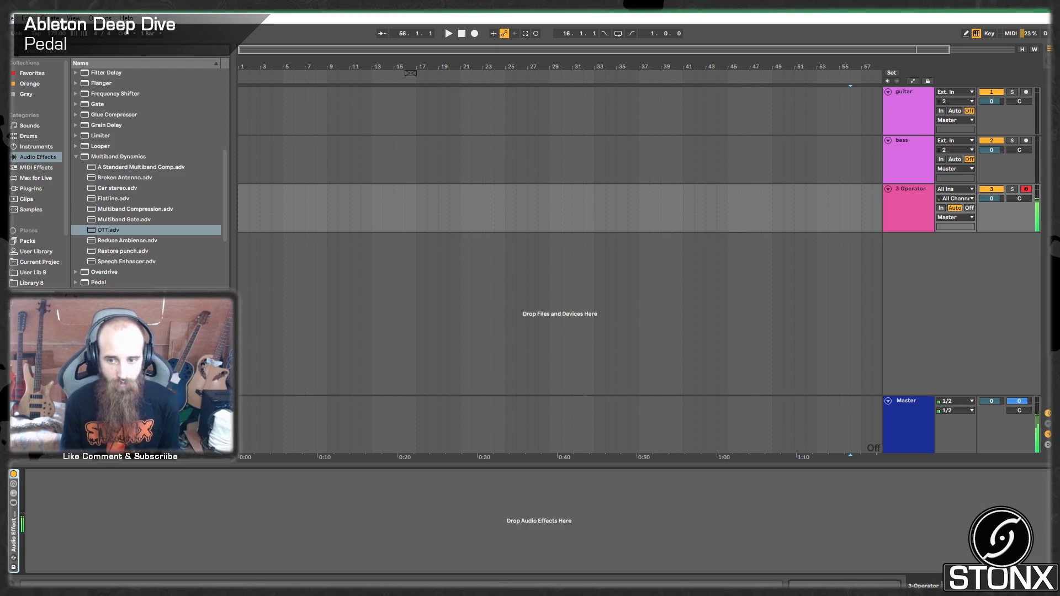
left_click(954, 586)
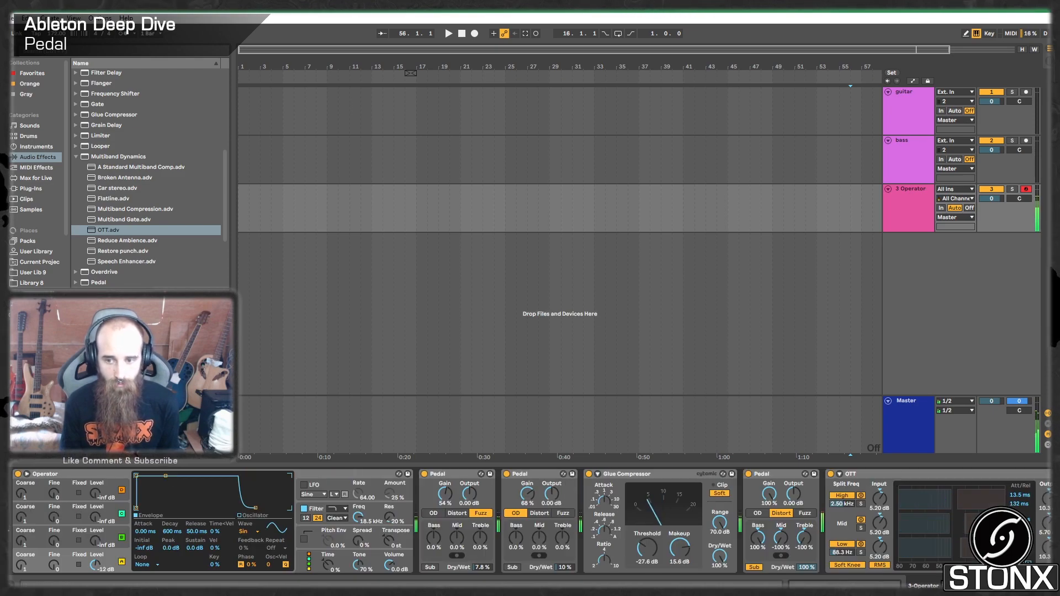
mouse_move(954, 586)
left_mouse_down()
mouse_move(1012, 586)
mouse_move(953, 586)
left_mouse_up()
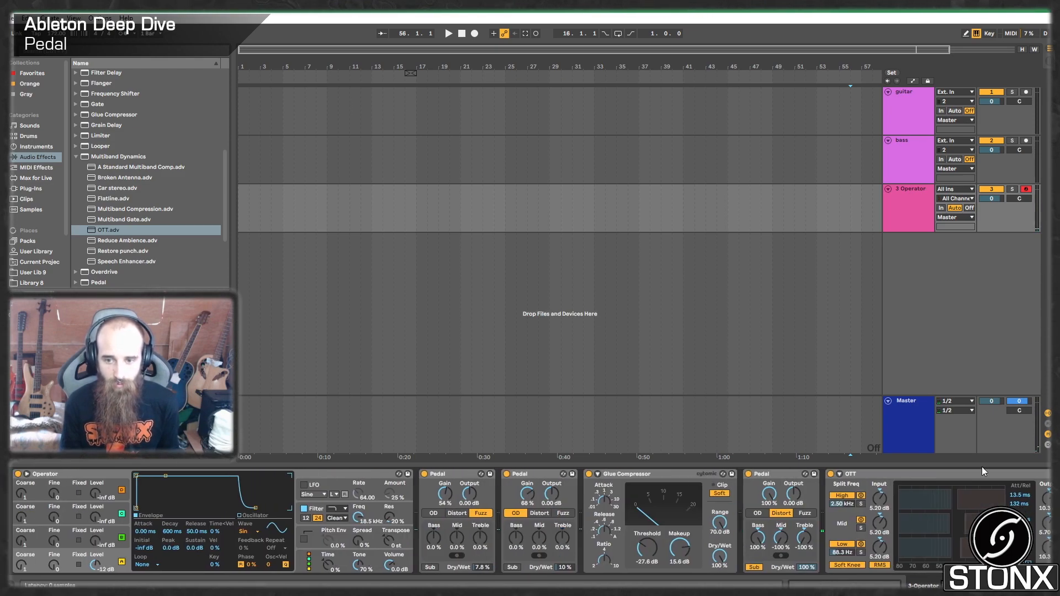
double_click(942, 475)
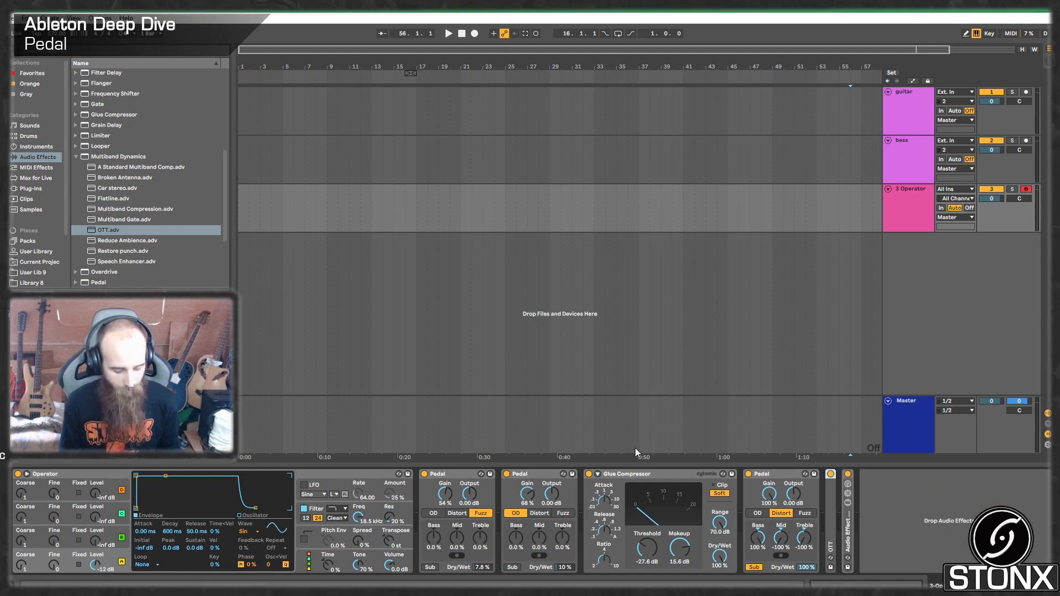
left_click_drag(118, 155, 890, 544)
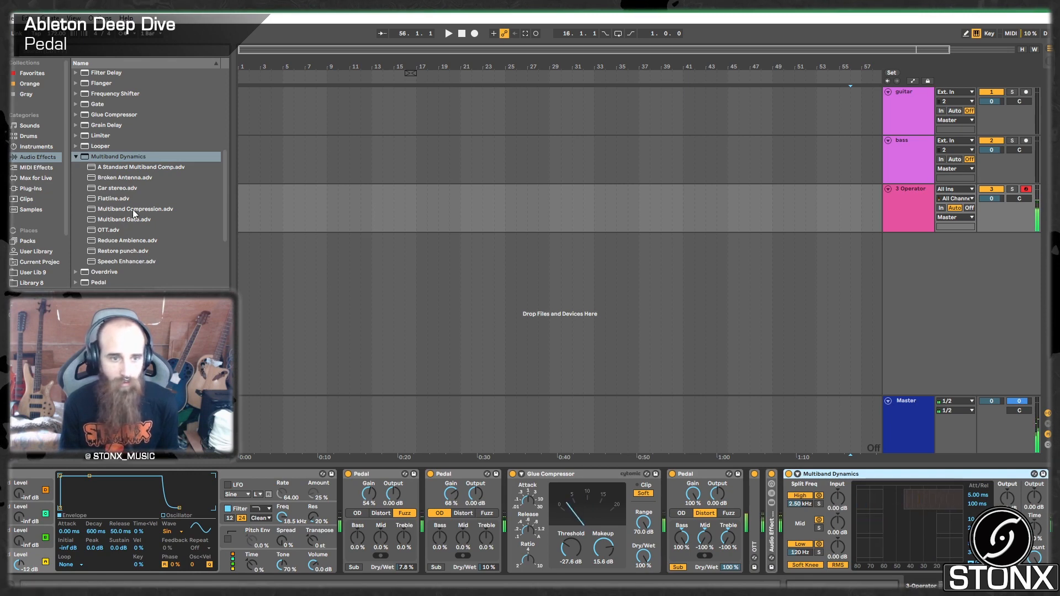
Copy the SPAN analyser from the Master track to the end of the Operator chain and enlarge its window.
left_click(897, 431)
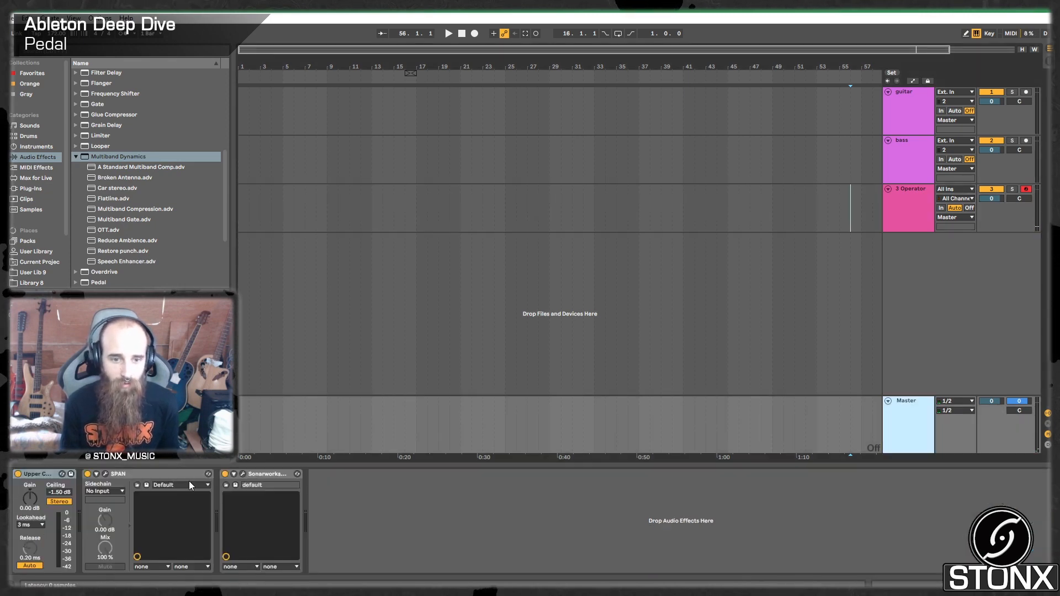
left_click(138, 476)
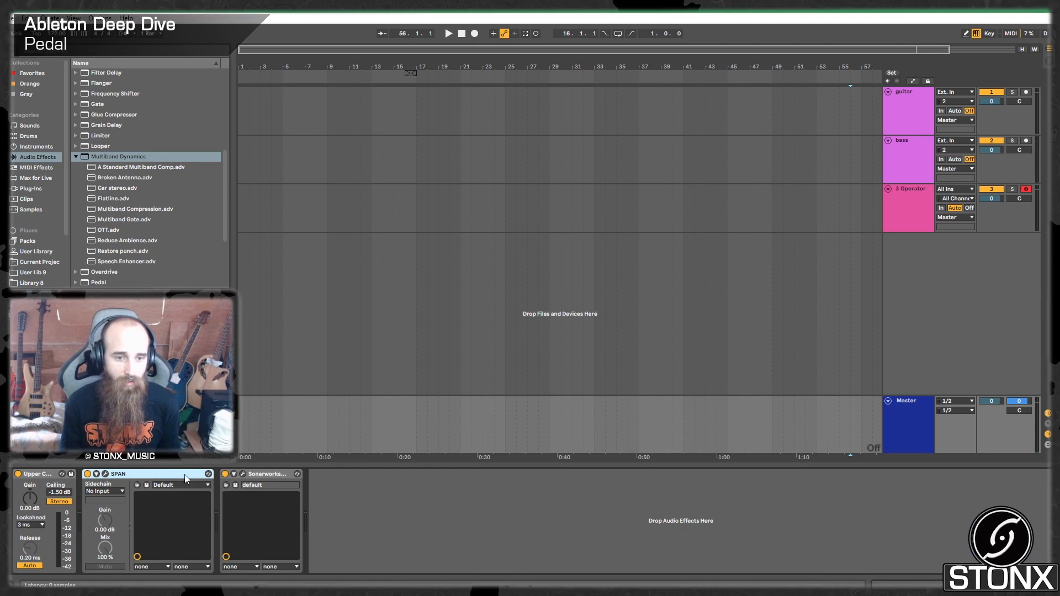
left_click(926, 208)
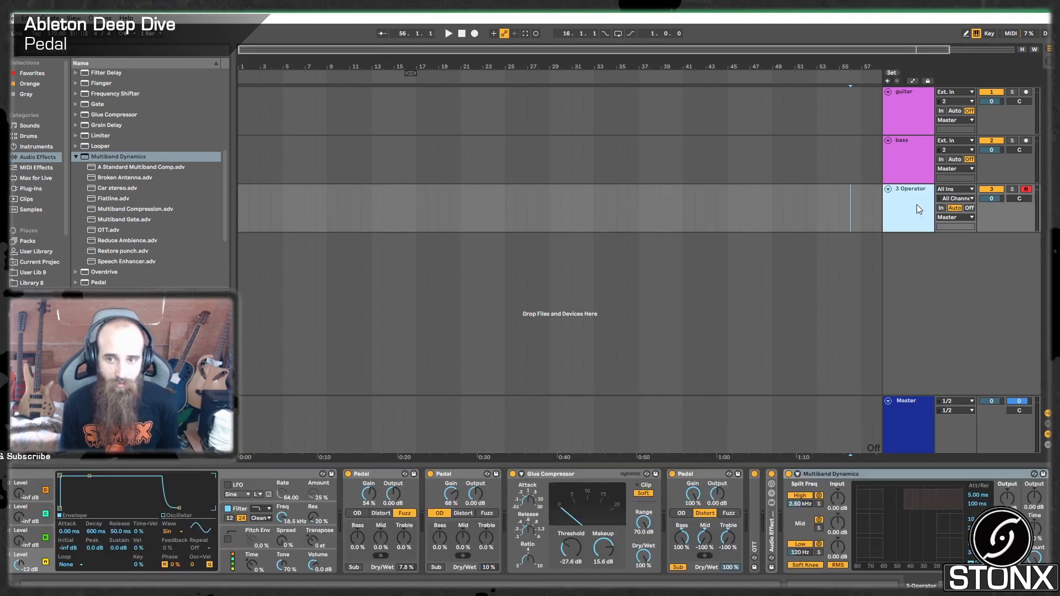
left_click(975, 476)
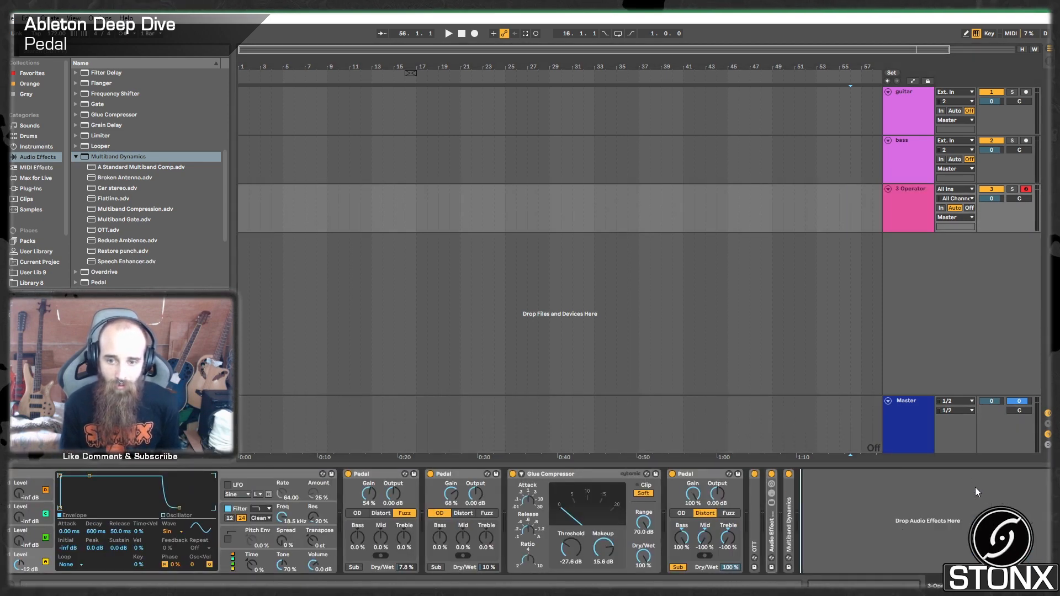
key("ctrl+v")
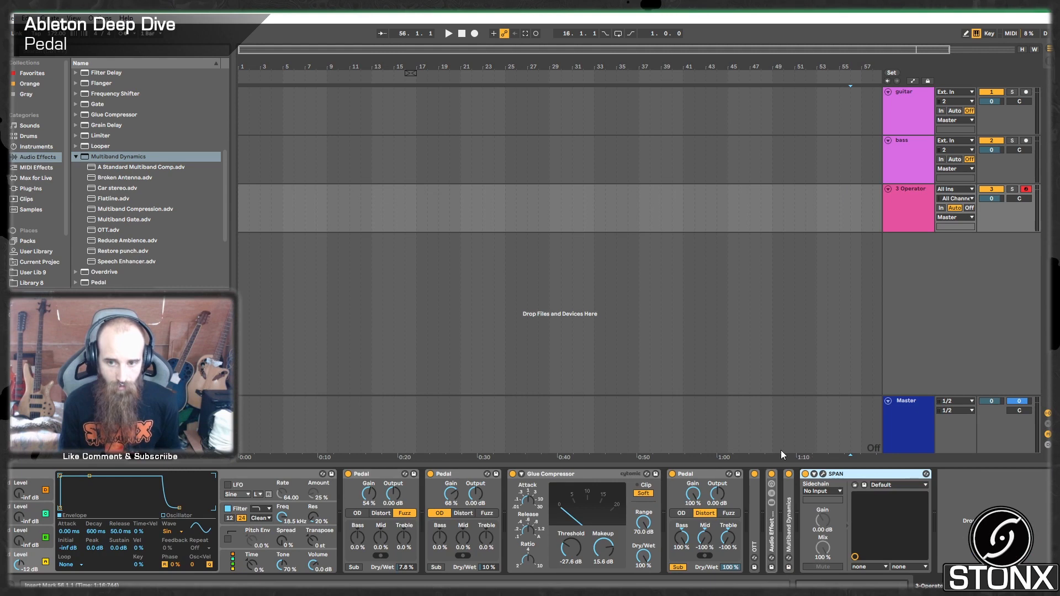
left_click(823, 473)
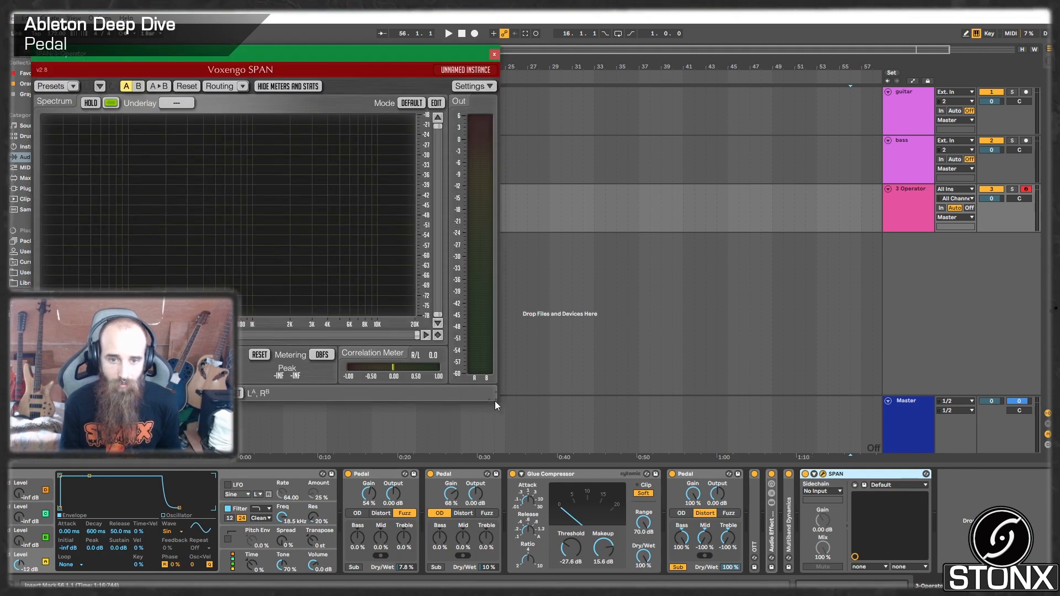
left_click_drag(495, 401, 820, 440)
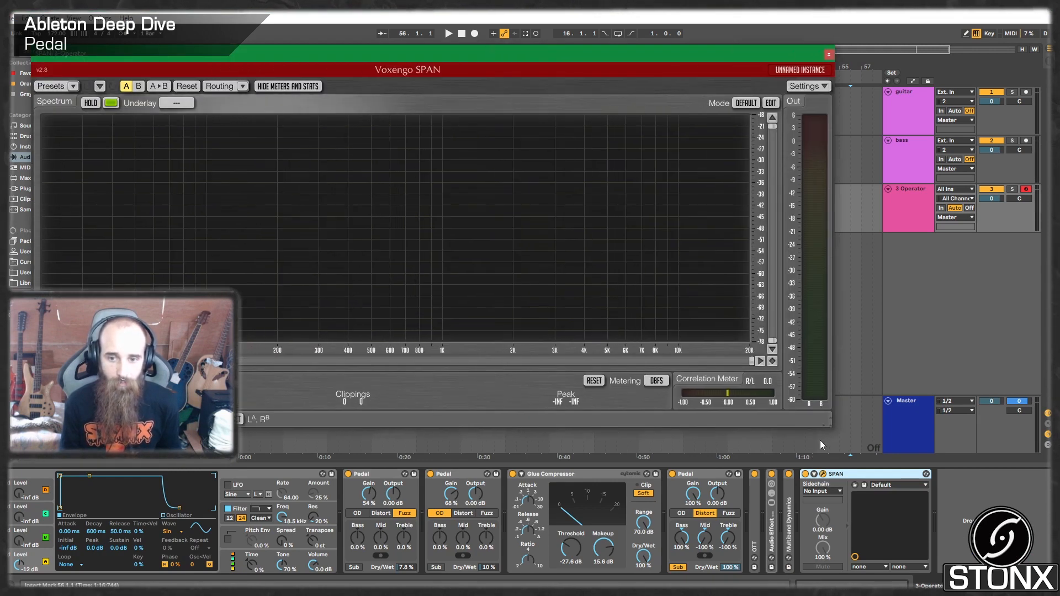
Unfold Multiband Dynamics and adjust its mid band's compression while playing a note through SPAN.
double_click(792, 511)
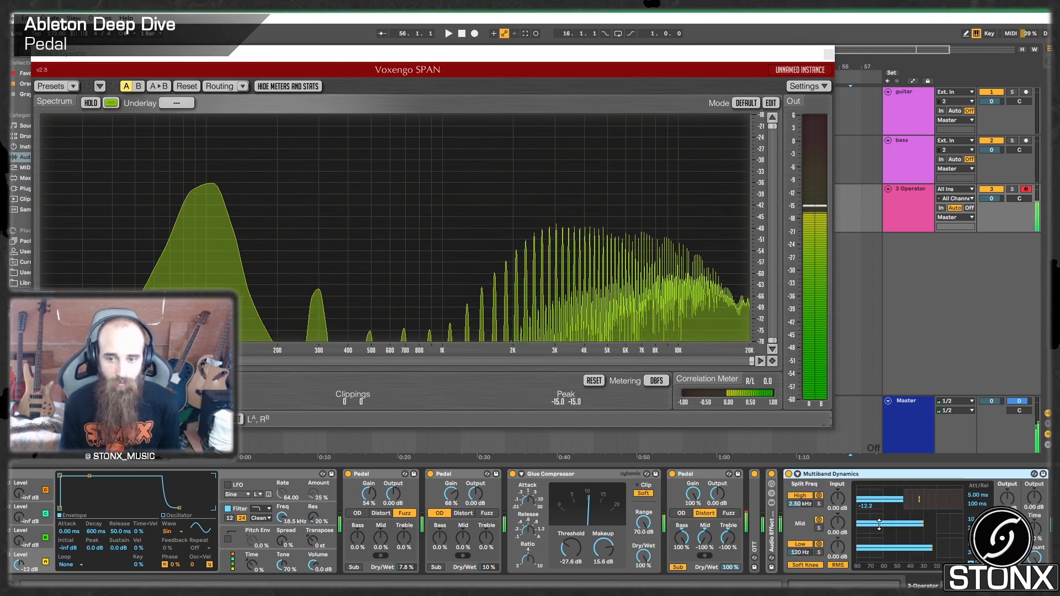
left_click_drag(956, 525, 1007, 516)
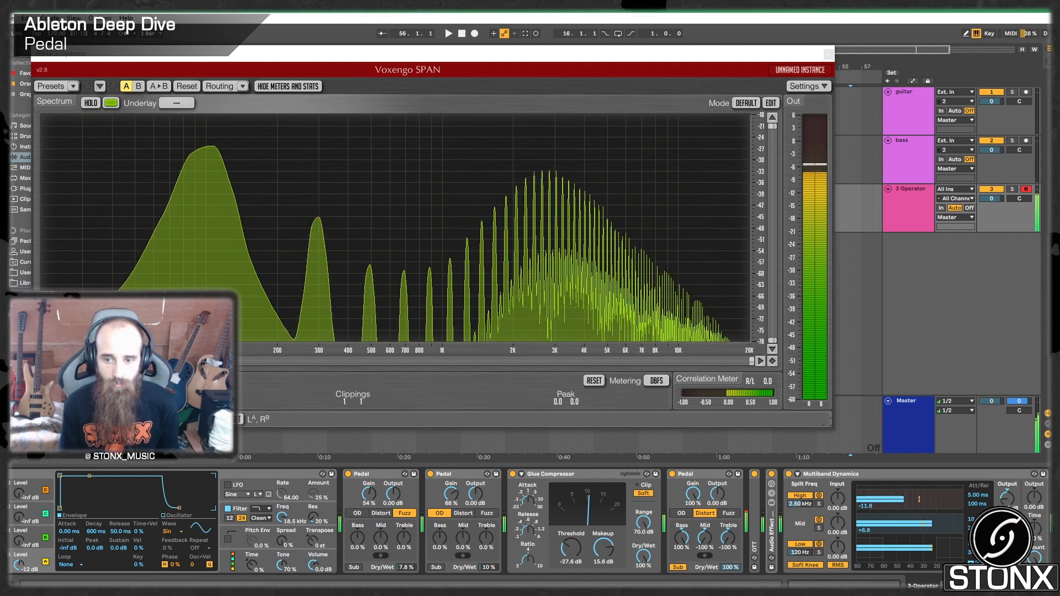
Fold Multiband Dynamics, move the SPAN window aside and add a Pedal between Multiband Dynamics and SPAN.
double_click(848, 476)
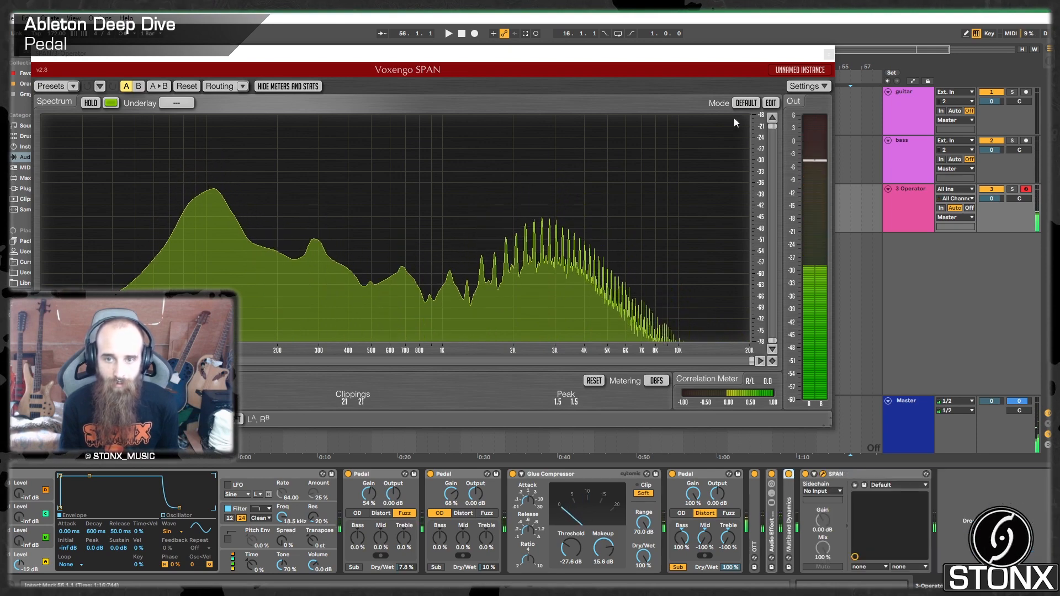
left_click_drag(717, 50, 799, 6)
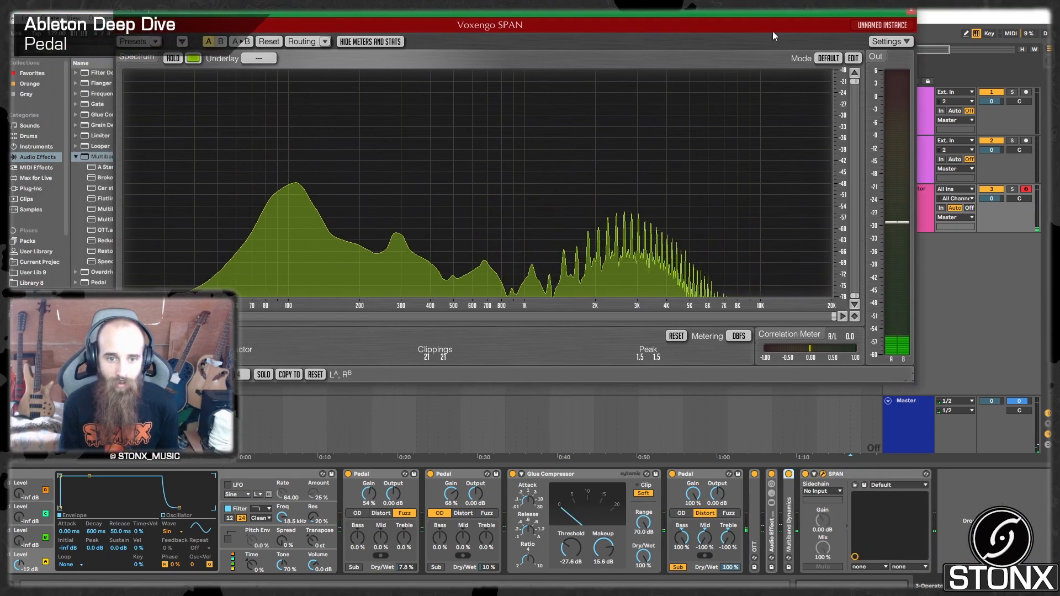
left_click(76, 157)
left_click(83, 177)
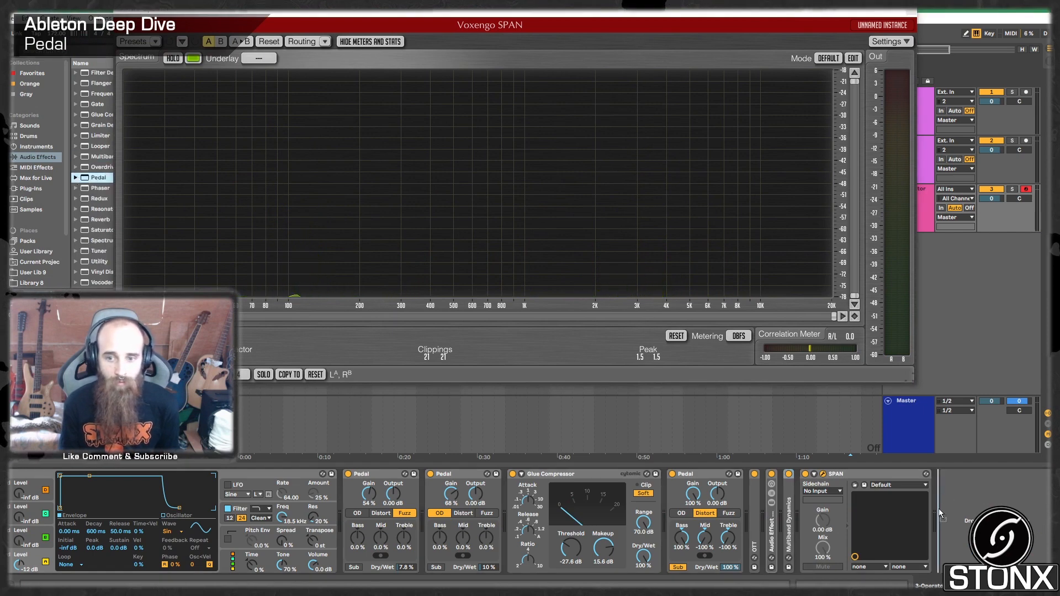
left_click_drag(939, 508, 811, 512)
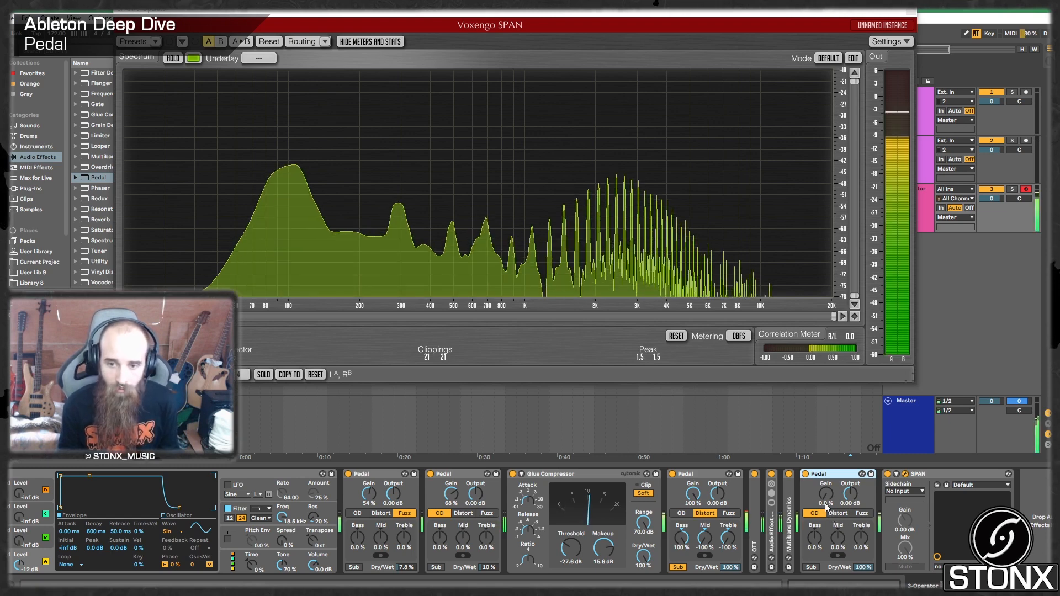
Set the new Pedal to Distort with Gain 33%, Bass 14%, Mid -49%, Treble 4.8% and Dry/Wet 29%.
left_click_drag(826, 493, 826, 461)
left_click_drag(816, 546, 864, 593)
left_click(838, 514)
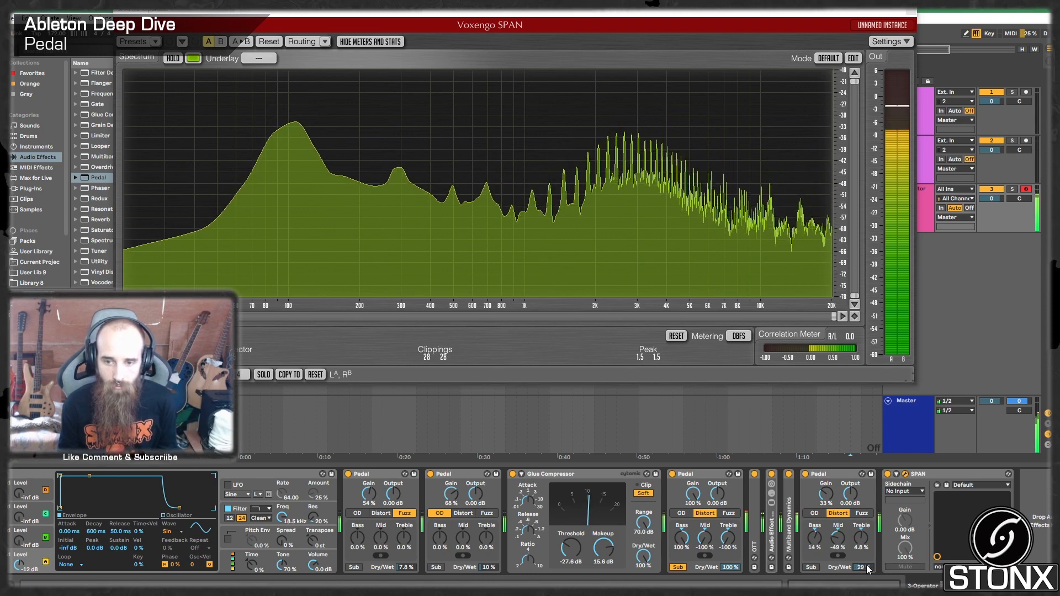
Close SPAN's window and add an Auto Filter after the last Pedal, set to an OSR notch with 49% resonance and 9.52 dB drive.
left_click(910, 13)
scroll(131, 104, "up", 6)
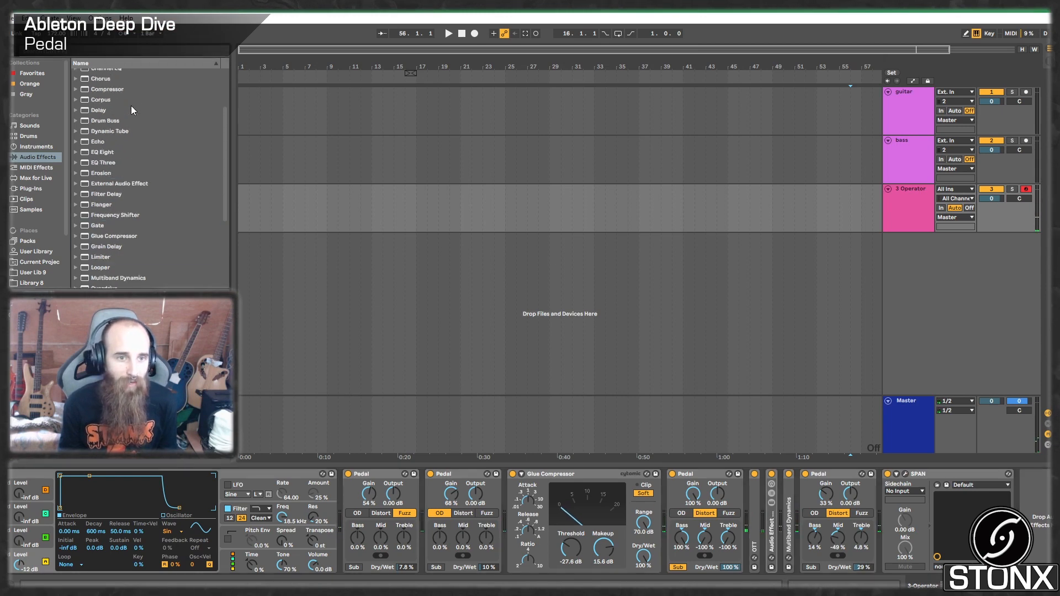
left_click_drag(110, 94, 873, 484)
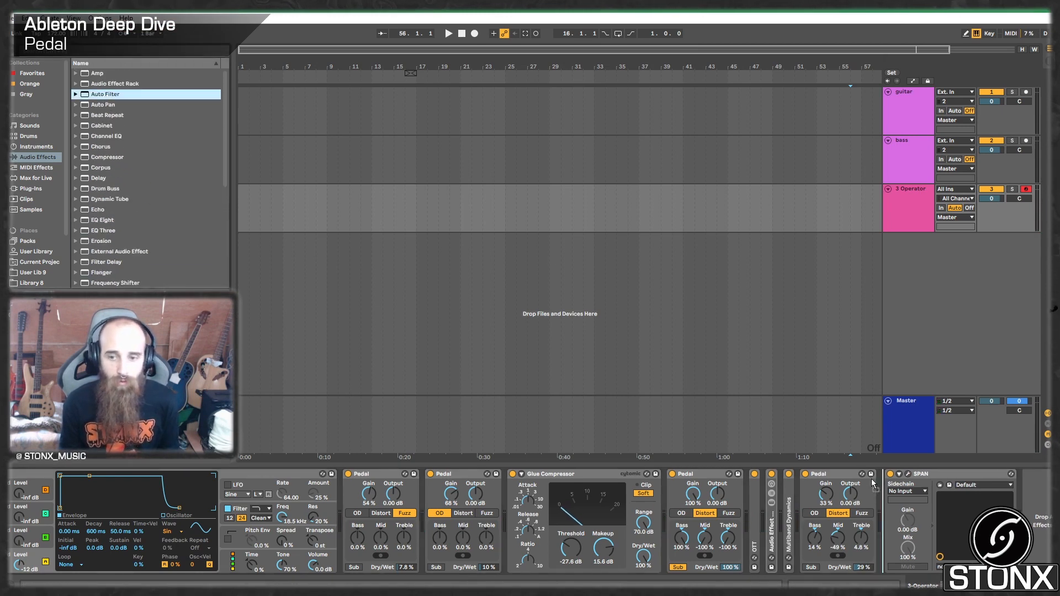
left_click_drag(892, 549, 893, 565)
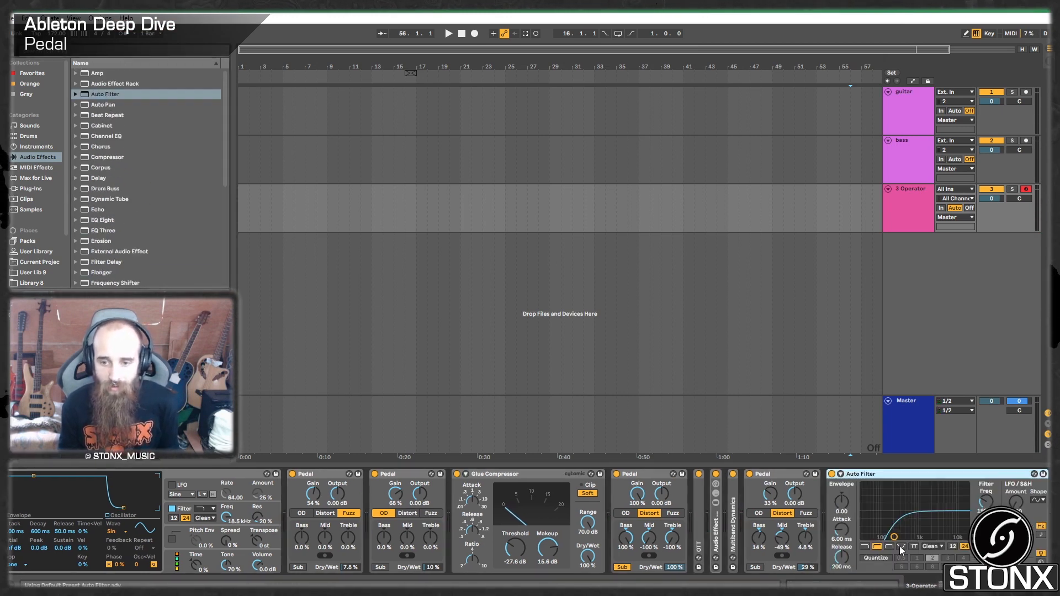
left_click(900, 546)
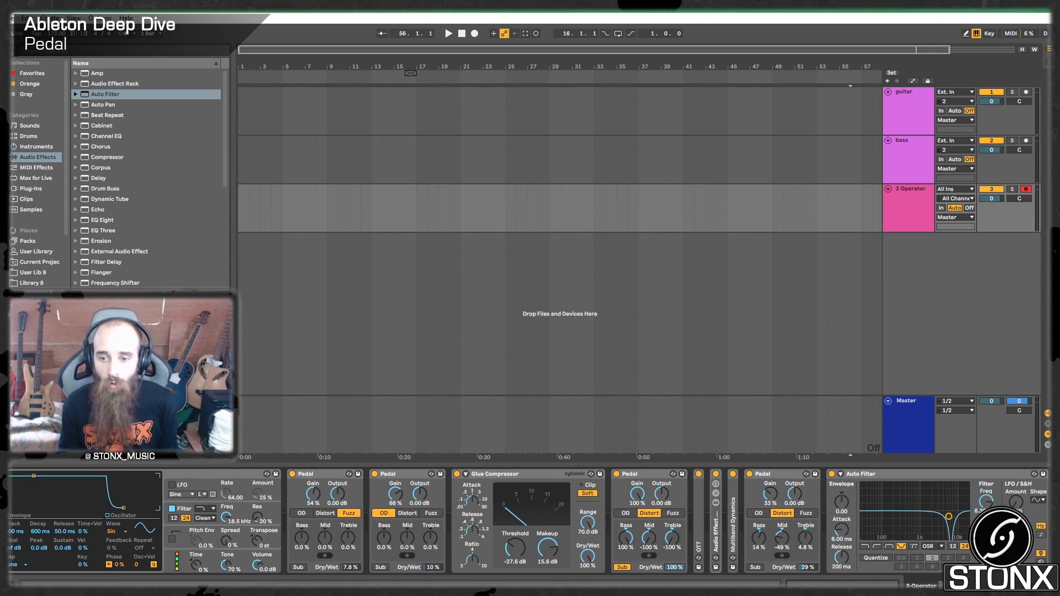
Add a Max for Live LFO after Auto Filter, map it to the filter frequency at 39–82% and sync its rate at 1.
left_click(36, 178)
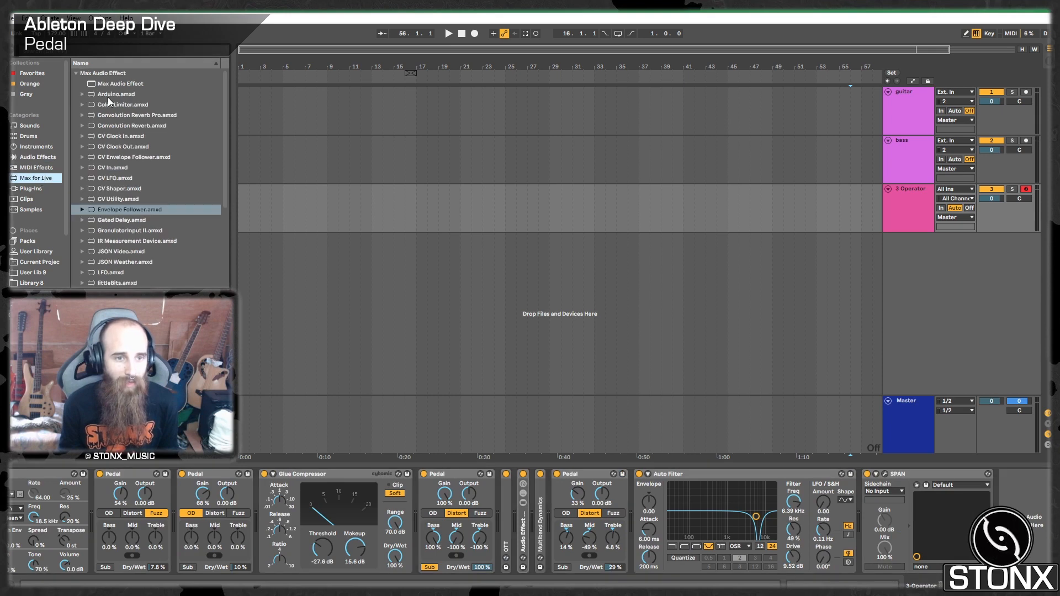
left_click_drag(105, 273, 858, 507)
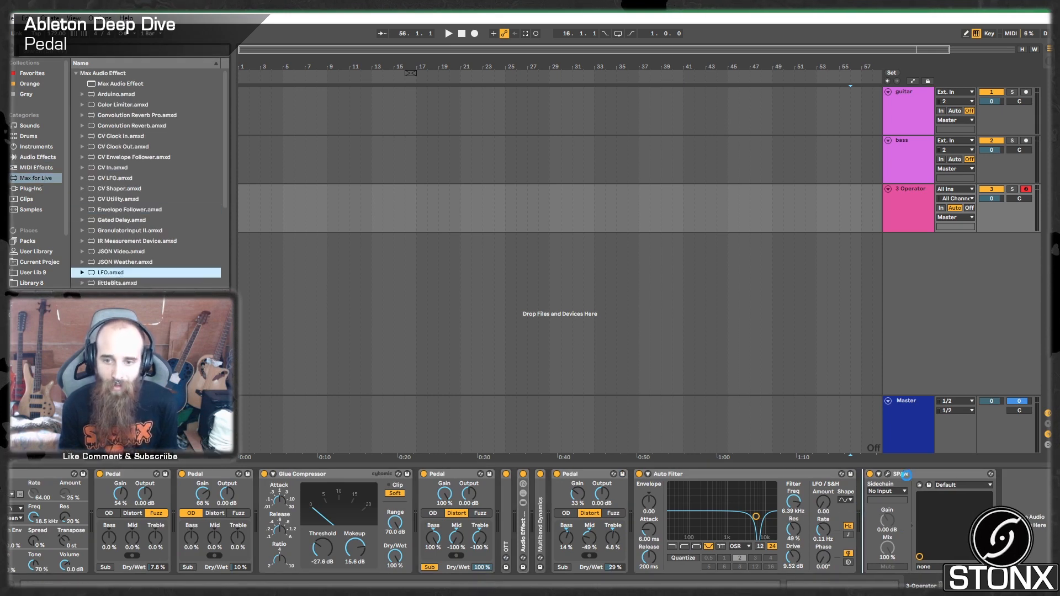
left_click_drag(905, 475, 887, 489)
left_click(793, 502)
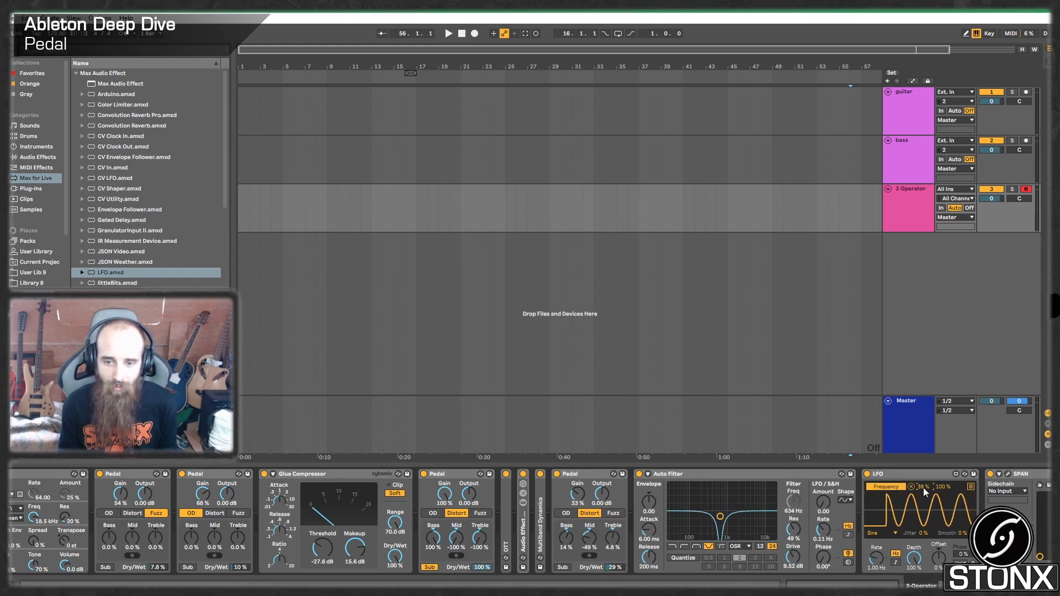
left_click_drag(923, 488, 946, 482)
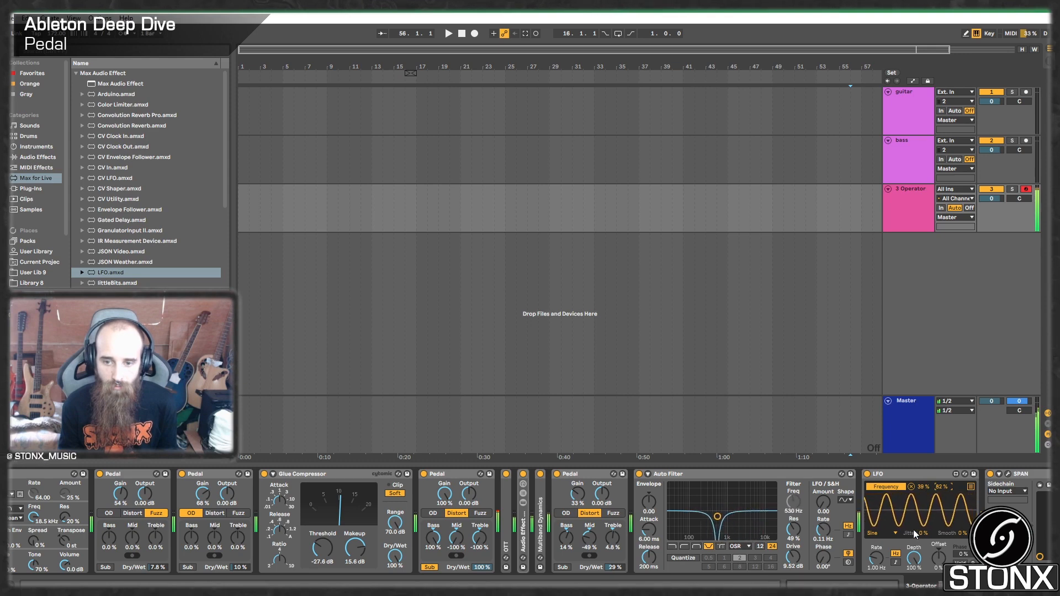
left_click(895, 563)
mouse_move(876, 559)
left_mouse_down()
mouse_move(878, 575)
mouse_move(876, 562)
left_mouse_up()
Fold Auto Filter and the LFO, and add a Glue Compressor before SPAN with Threshold -19.7 dB and Makeup 13.3 dB.
double_click(790, 475)
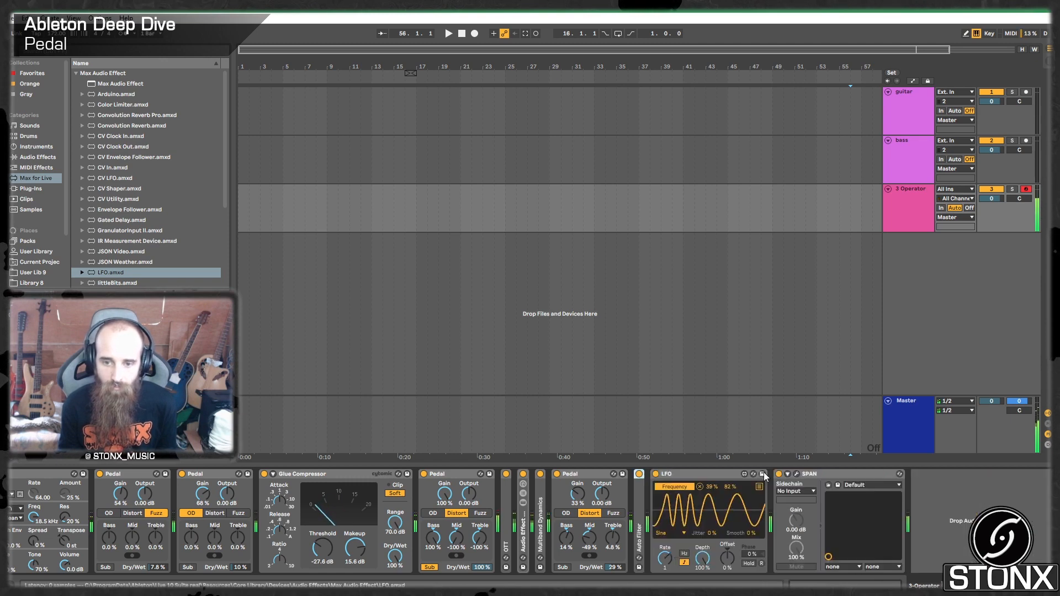
double_click(695, 470)
left_click(38, 158)
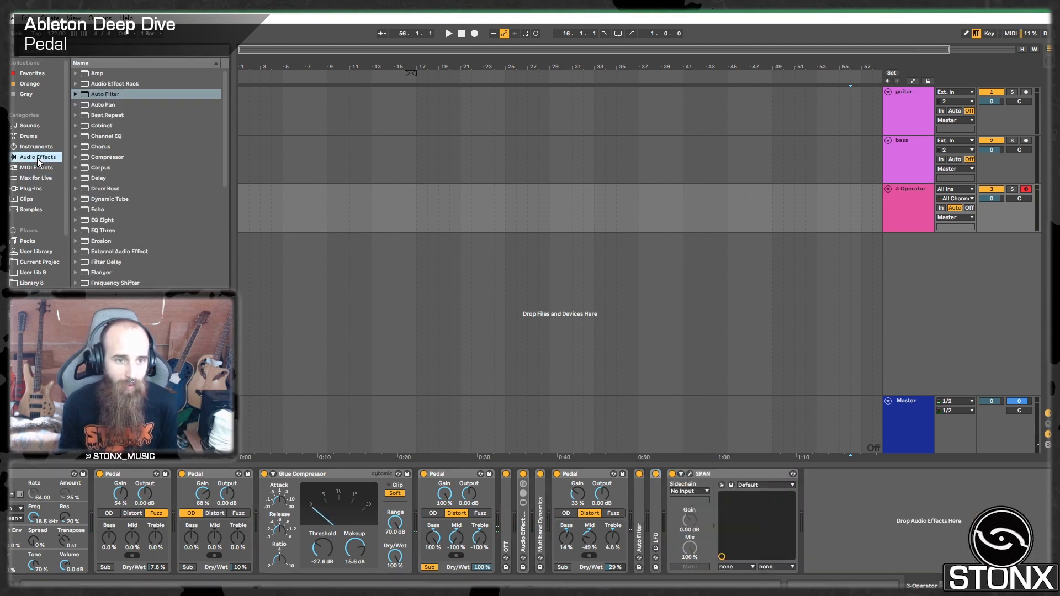
scroll(124, 249, "down", 3)
left_click_drag(114, 237, 763, 530)
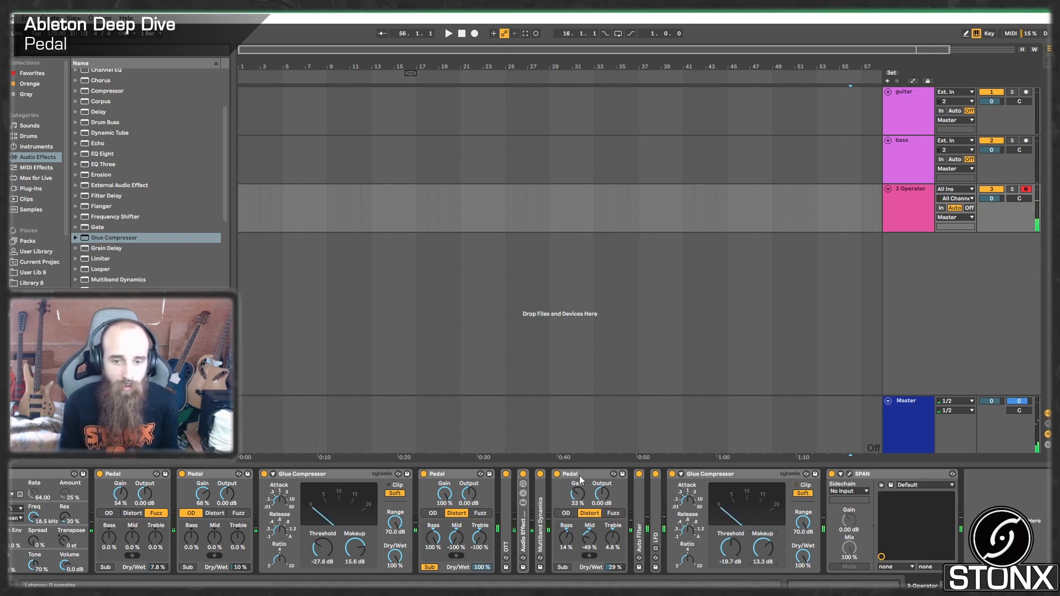
Copy the Pedal and the LFO after the new Glue Compressor, map the copied LFO to the Pedal's Treble and set Dry/Wet to 57%.
left_click_drag(580, 480, 828, 509)
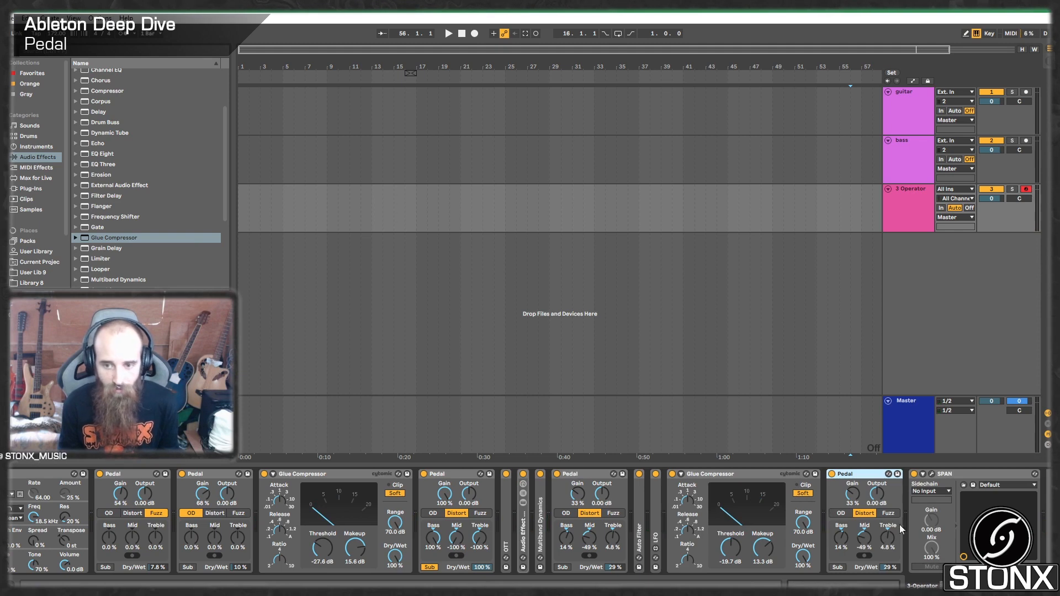
left_click(656, 509)
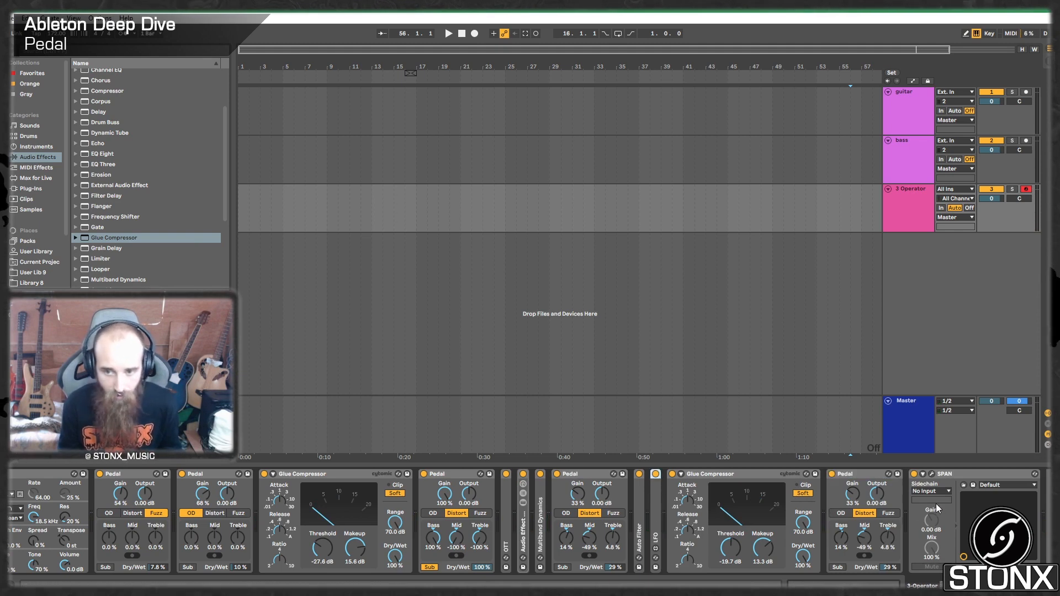
left_click(941, 477)
key("ctrl+v")
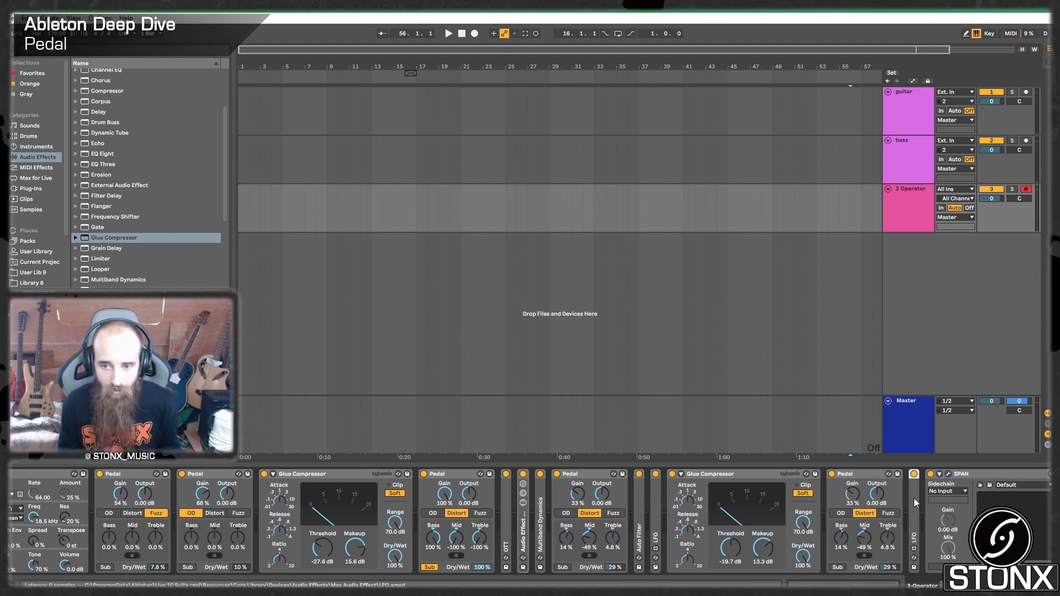
double_click(917, 494)
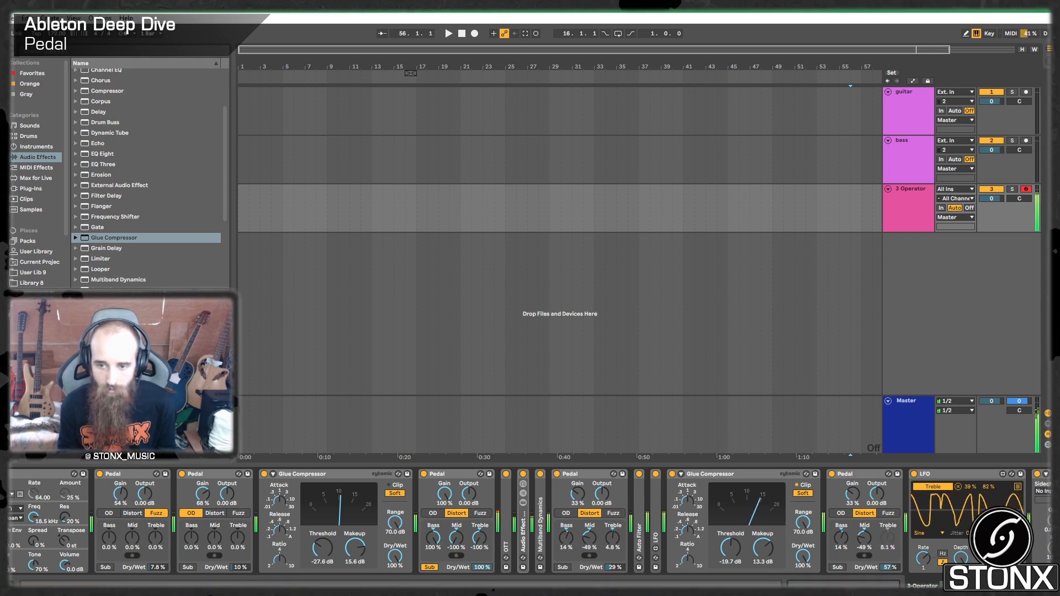
Unfold the first LFO and set the phase of the LFO mapped to Treble to 100% while playing a note.
double_click(657, 516)
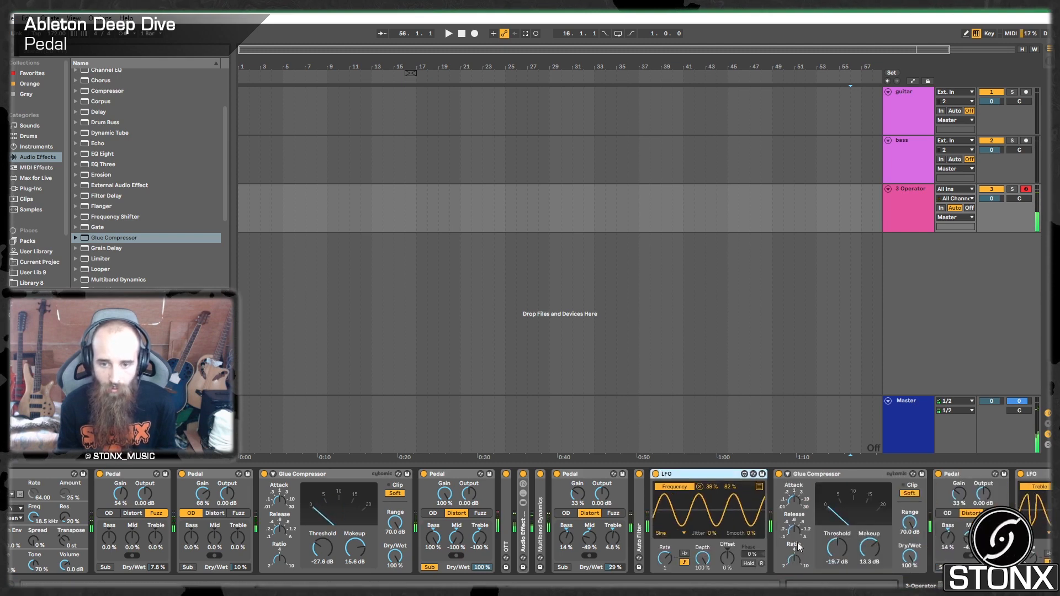
left_click(994, 538)
scroll(915, 536, "right", 3)
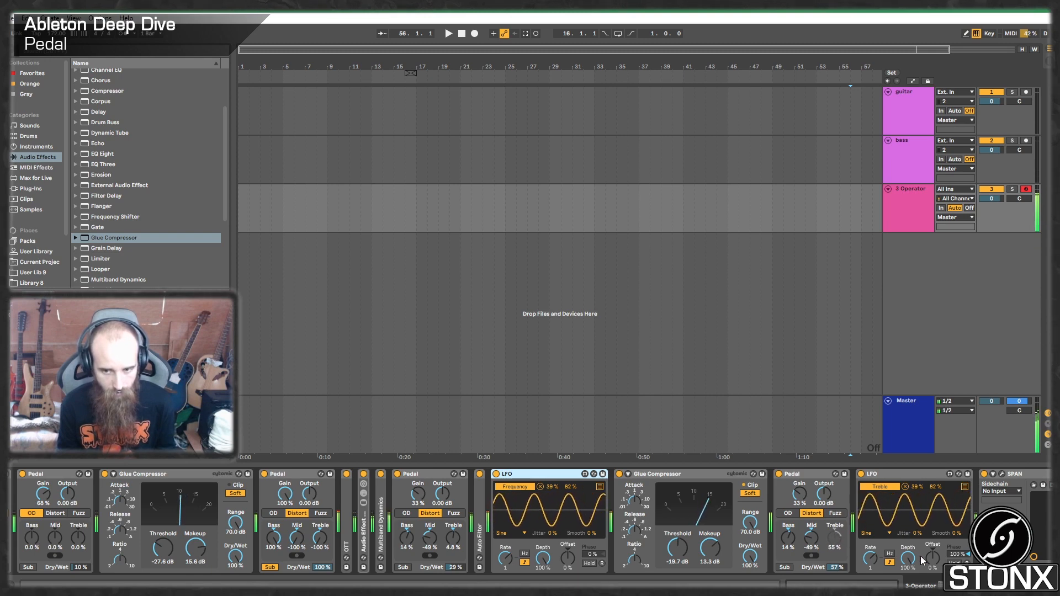
scroll(768, 479, "right", 3)
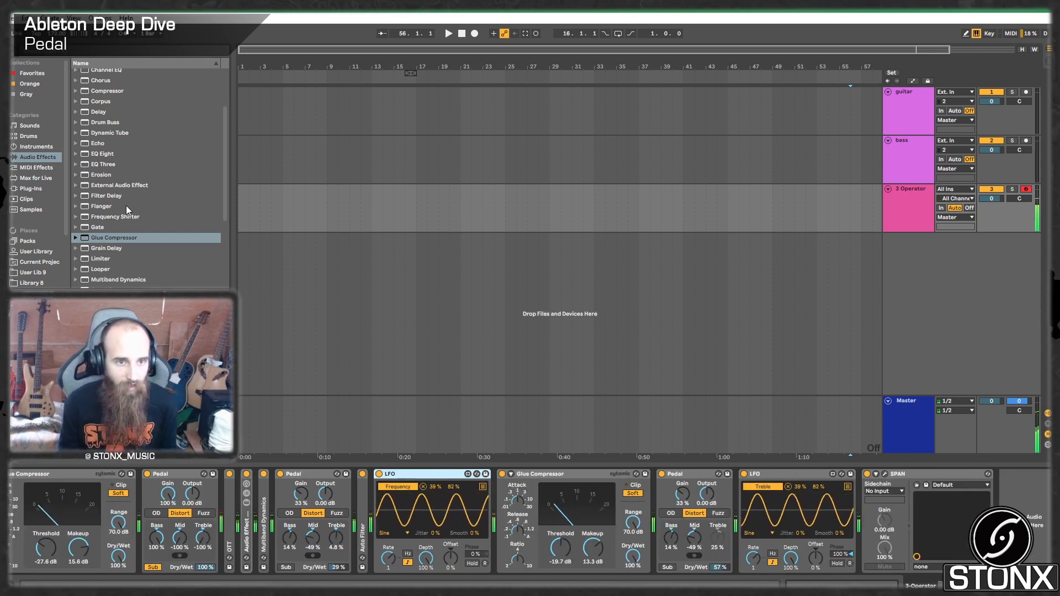
Add a second Auto Filter before SPAN, set it to low-pass and raise its cutoff frequency.
scroll(111, 126, "up", 2)
left_click_drag(114, 96, 860, 515)
left_click(865, 546)
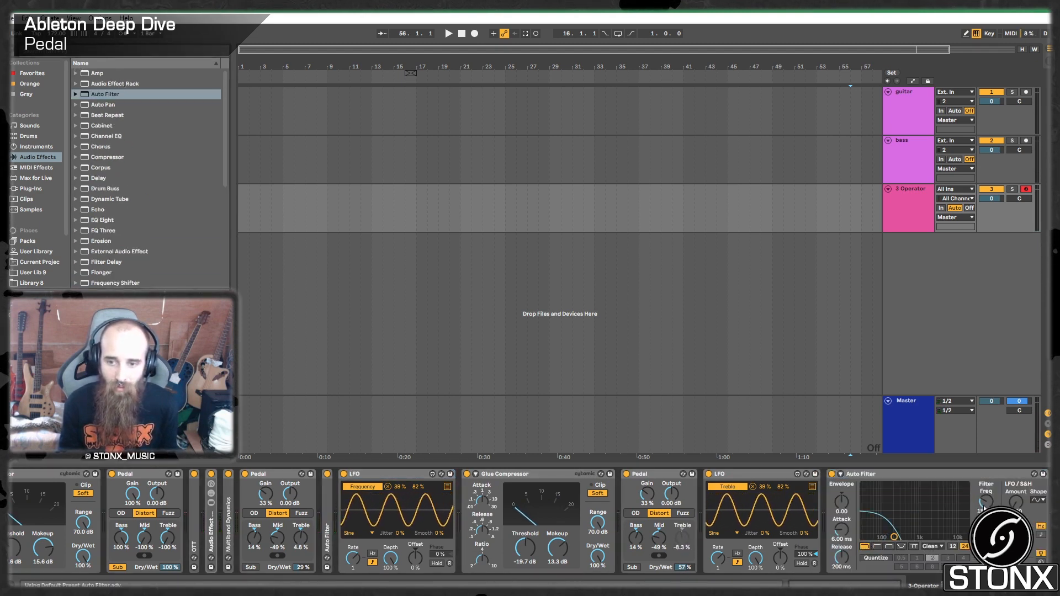
left_click_drag(987, 502, 986, 442)
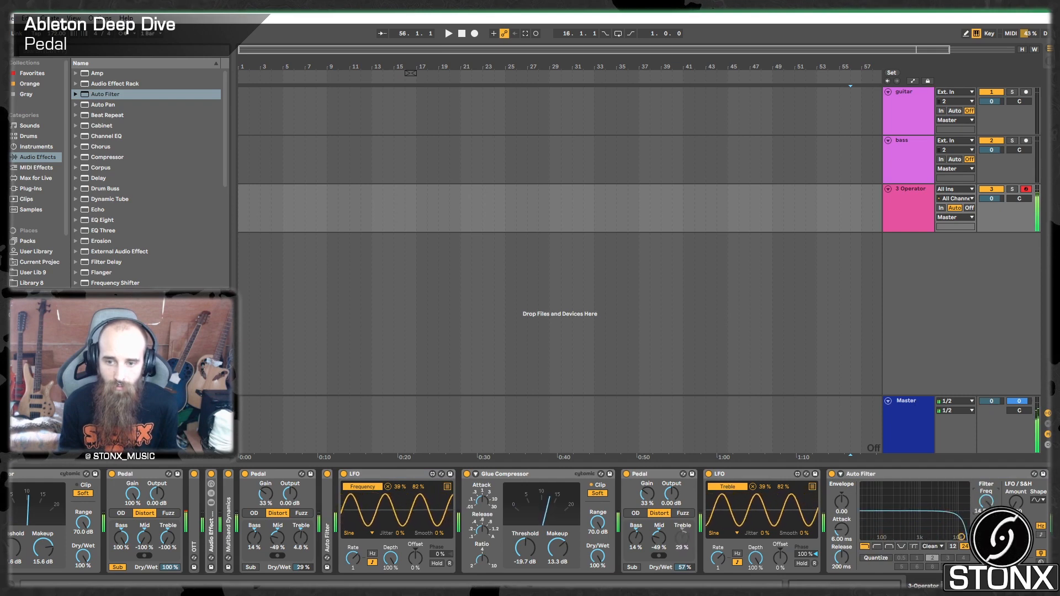
Copy the LFO after the second Auto Filter and map it to that filter's frequency.
left_click(742, 475)
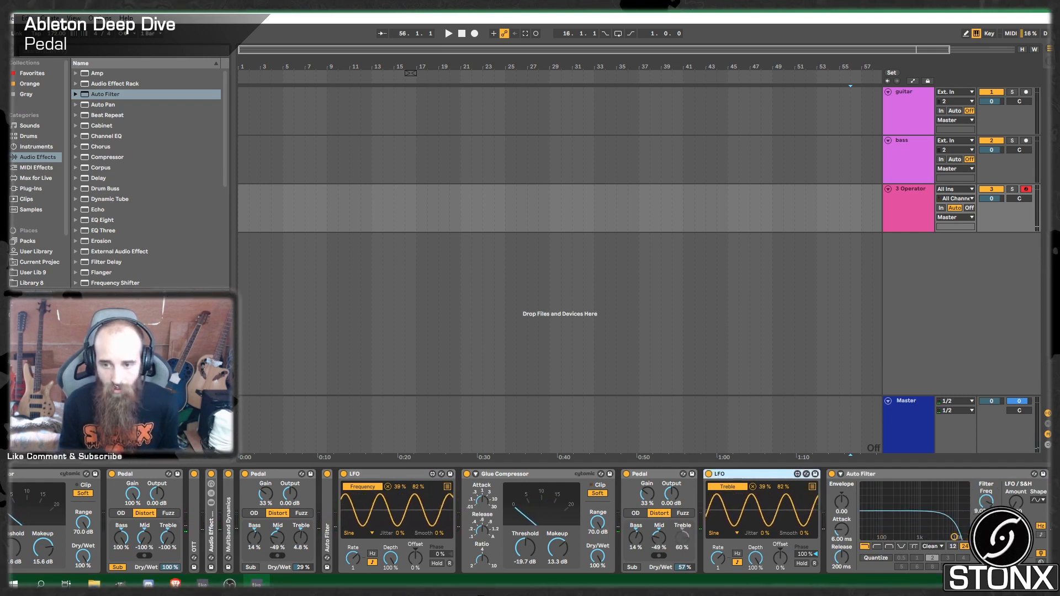
left_click_drag(1022, 585, 1035, 585)
left_click(919, 474)
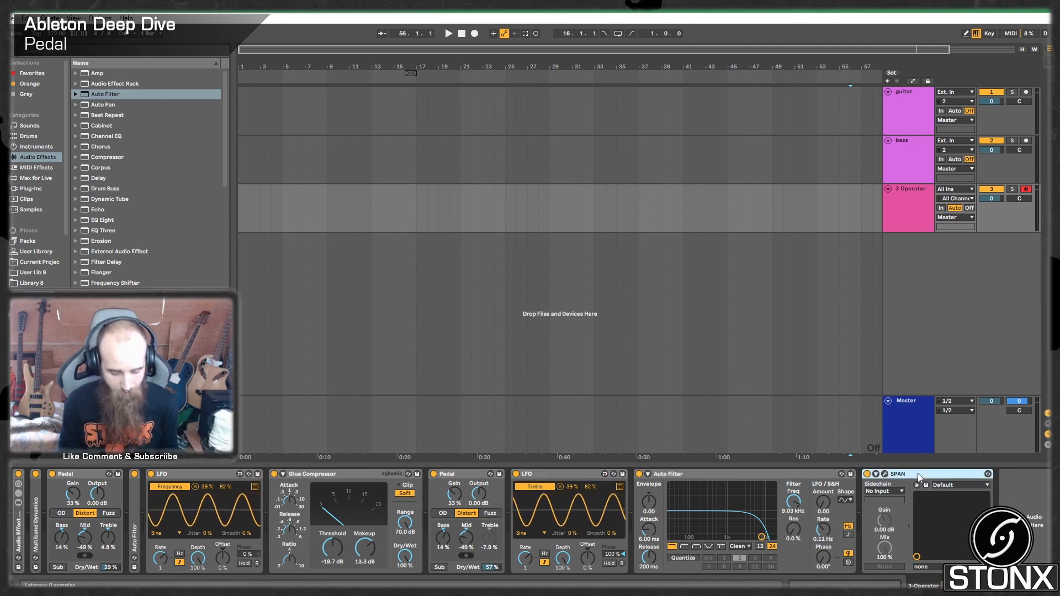
key("ctrl+v")
left_click(885, 487)
left_click(794, 502)
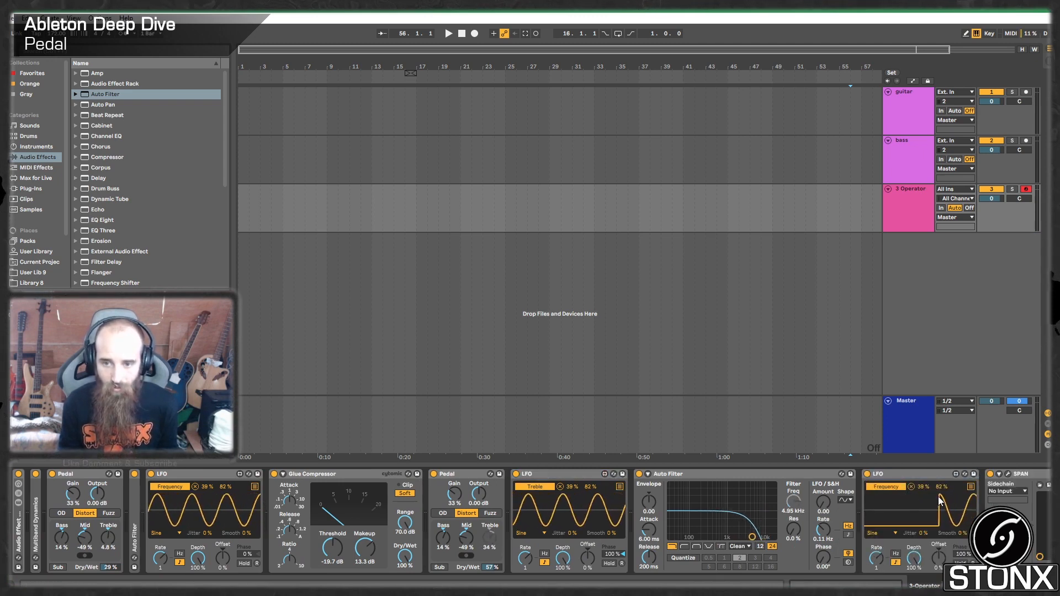
Sync the last LFO to tempo at a rate of 1/4 and set its modulation range to 14–84%.
left_click(896, 563)
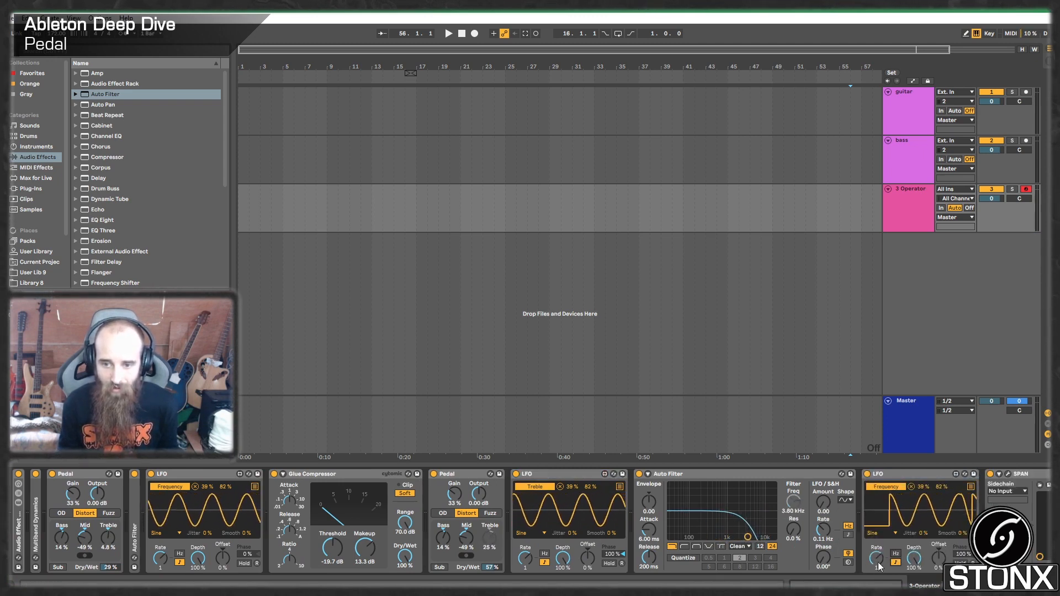
left_click_drag(877, 558, 877, 552)
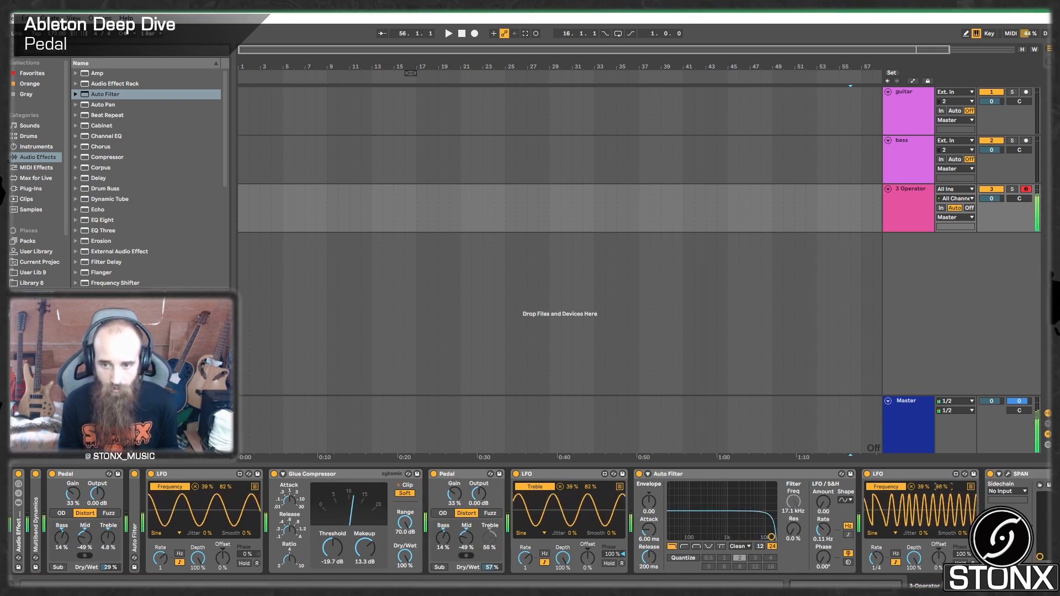
left_click_drag(941, 487, 924, 499)
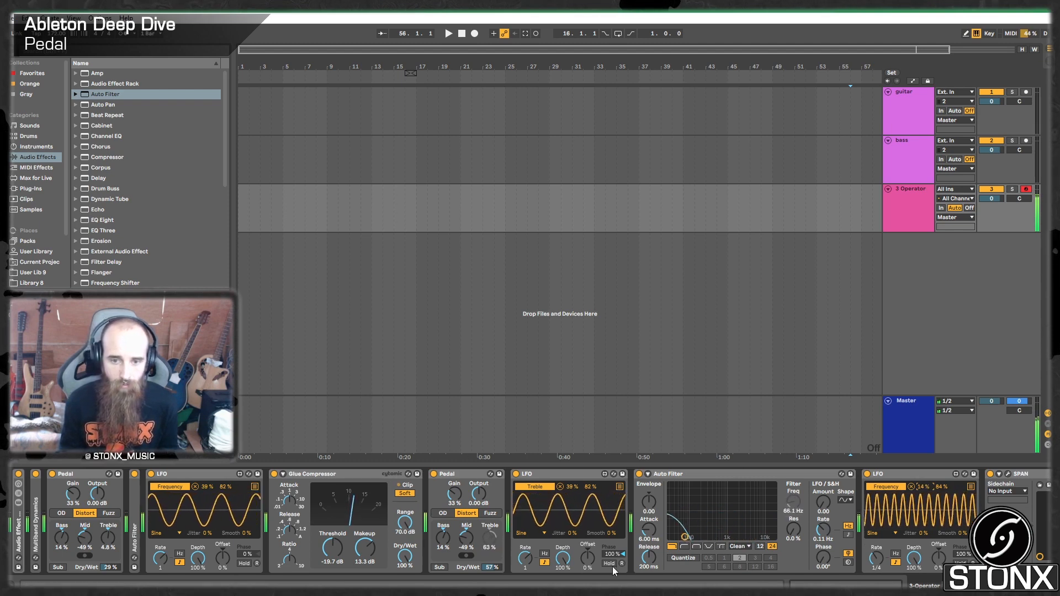
Raise Operator's oscillator B level to -18 dB and set its coarse tuning to 0.5.
mouse_move(613, 594)
scroll(107, 539, "left", 15)
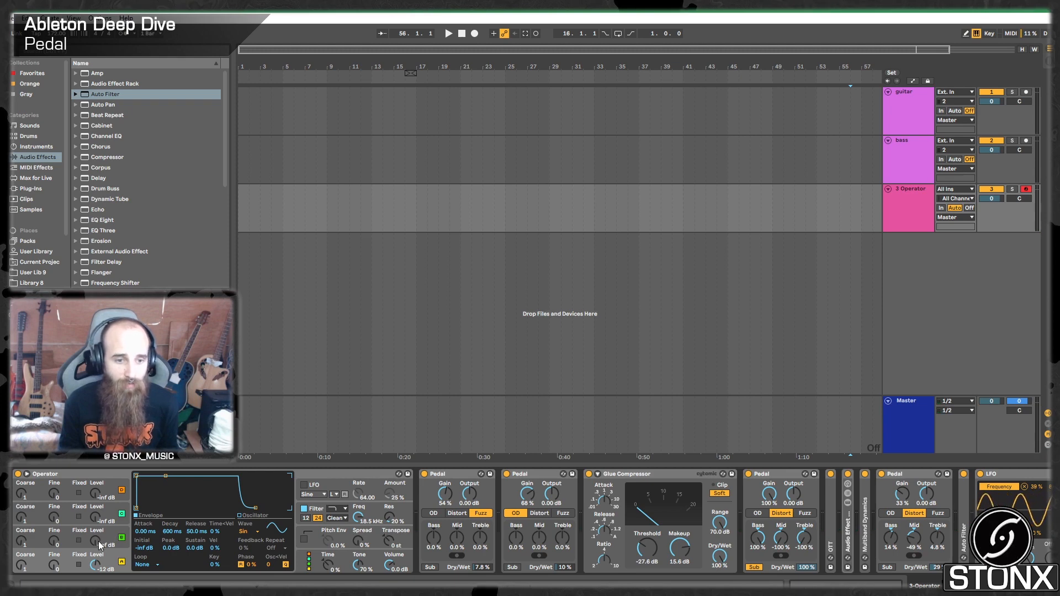
left_click_drag(97, 541, 98, 518)
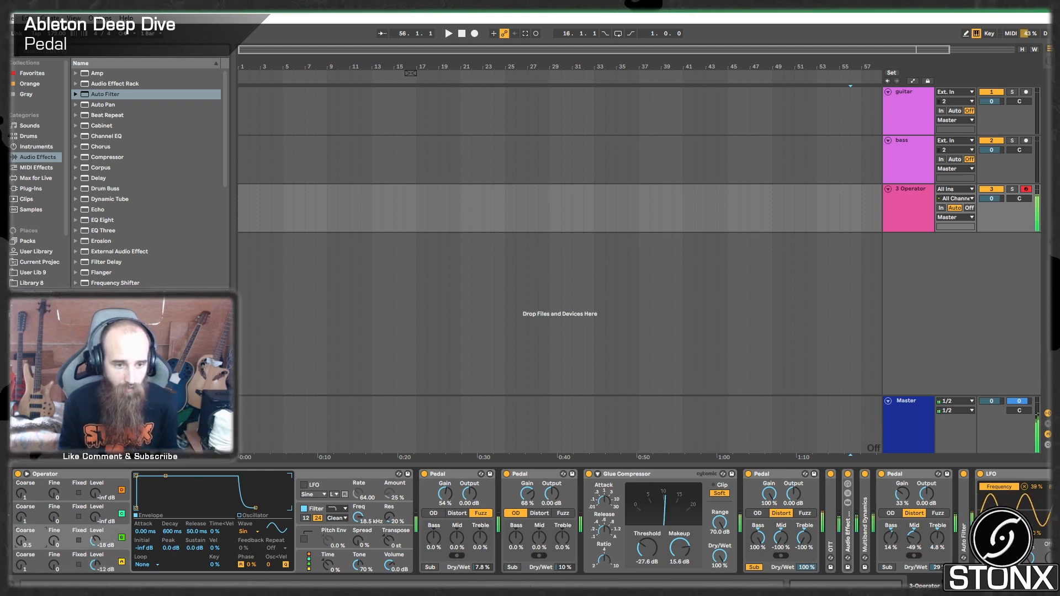
left_click_drag(21, 540, 21, 536)
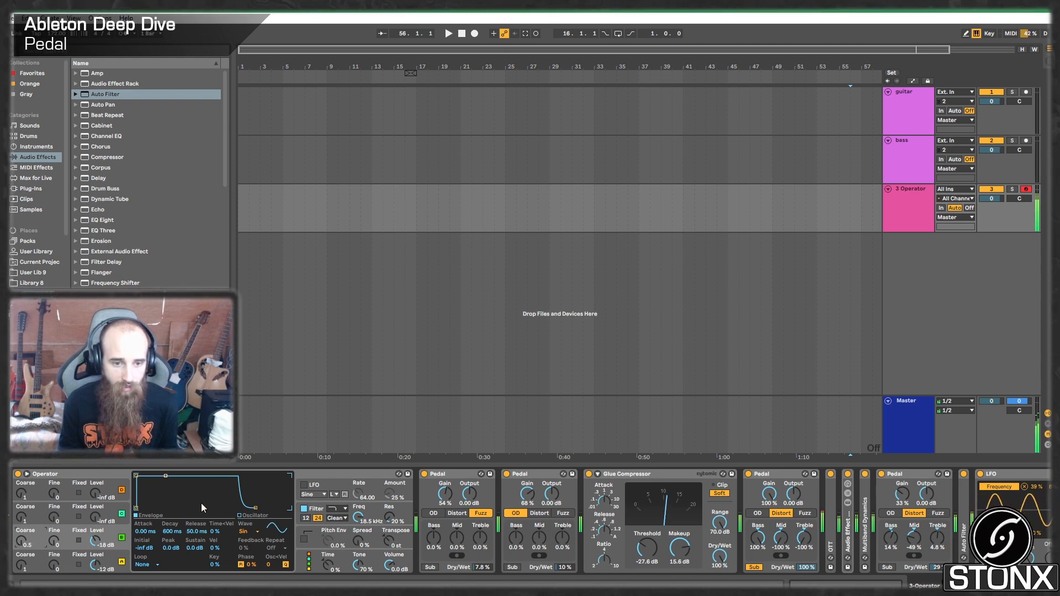
Draw a few custom harmonics into oscillator B's waveform and lengthen its envelope attack to about 66.6 ms.
left_click(280, 532)
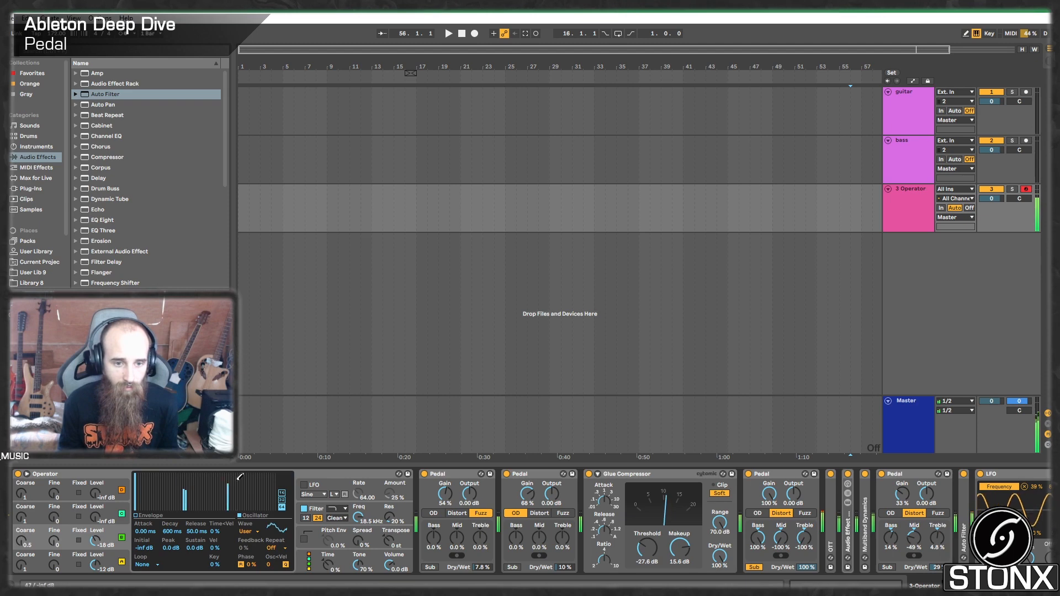
left_click(143, 531)
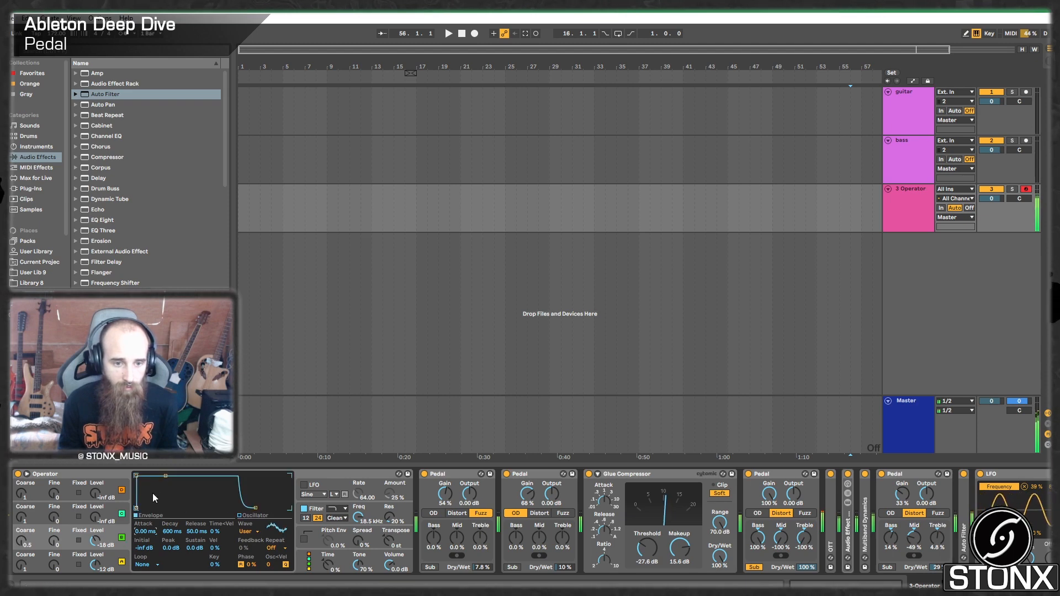
left_click_drag(140, 476, 163, 475)
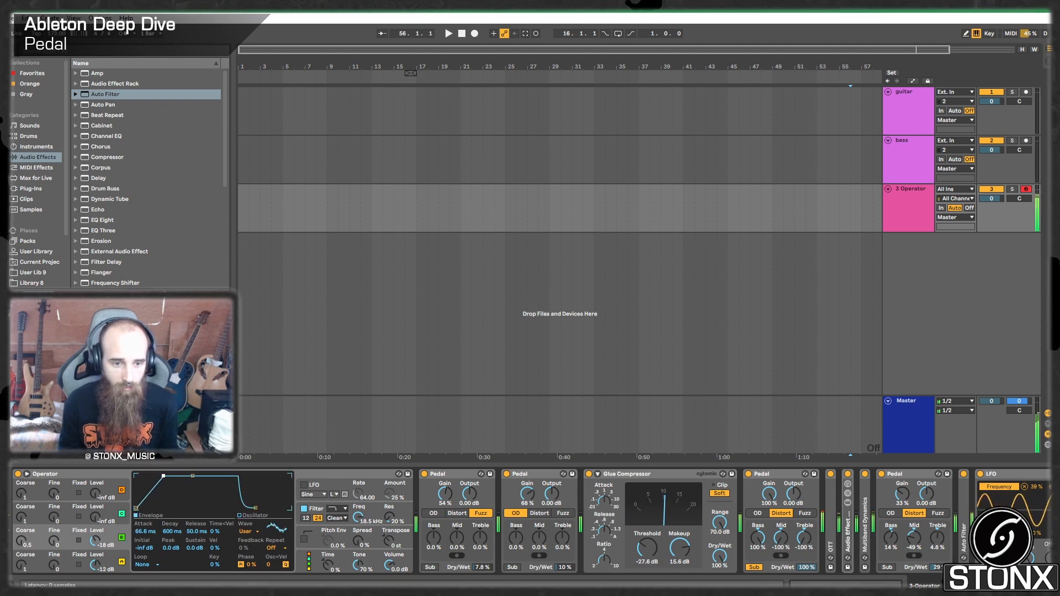
Set oscillator C to -31 dB with a Square 4 wave, coarse 14, fine 308 and an attack of about 15.5 ms.
left_click(100, 518)
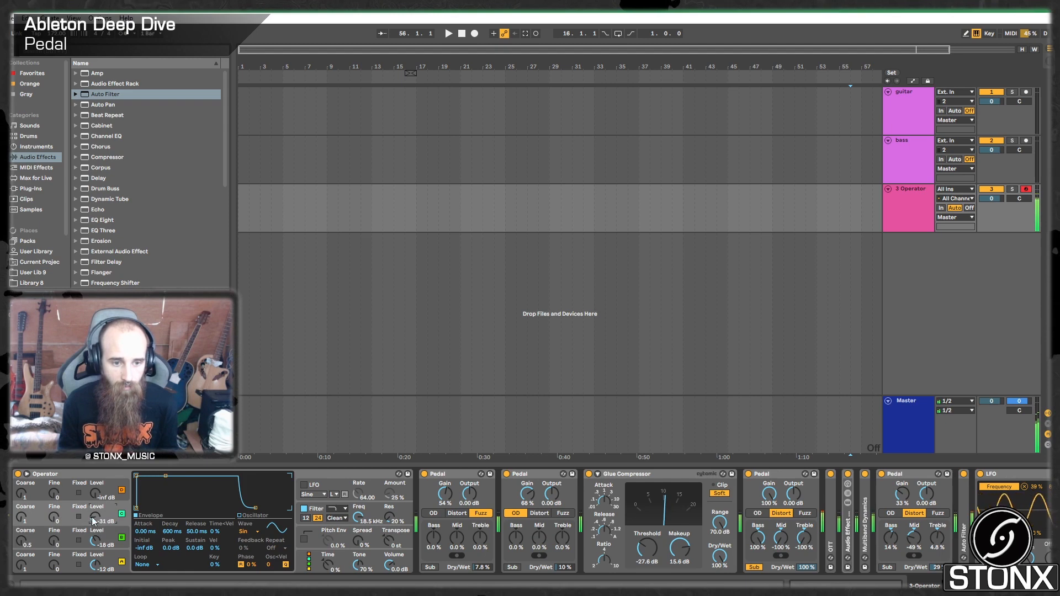
left_click(255, 516)
left_click(246, 532)
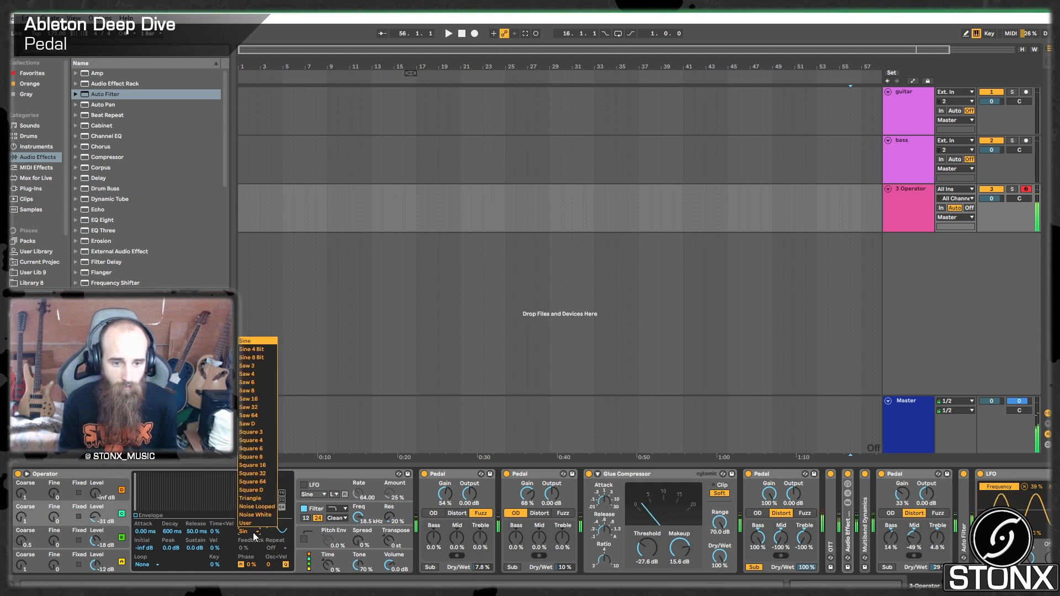
left_click(243, 423)
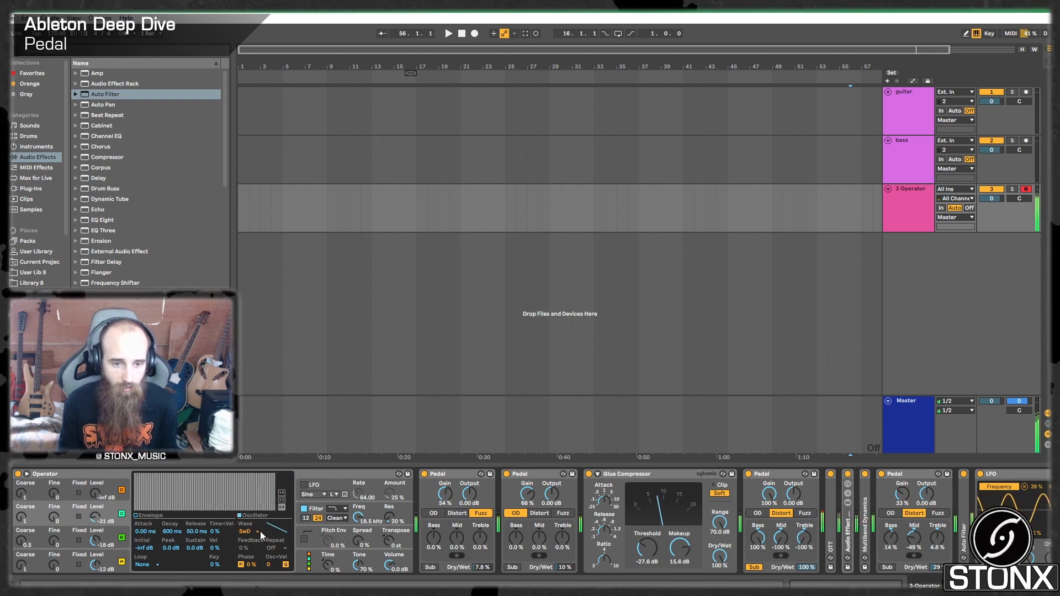
left_click(260, 531)
left_click(258, 441)
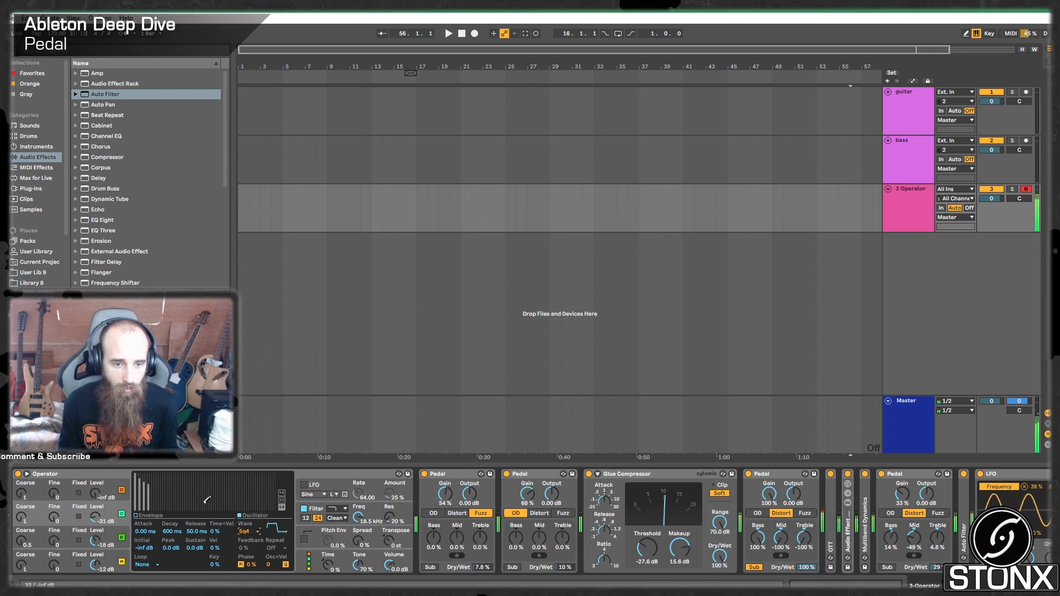
left_click_drag(28, 521, 28, 500)
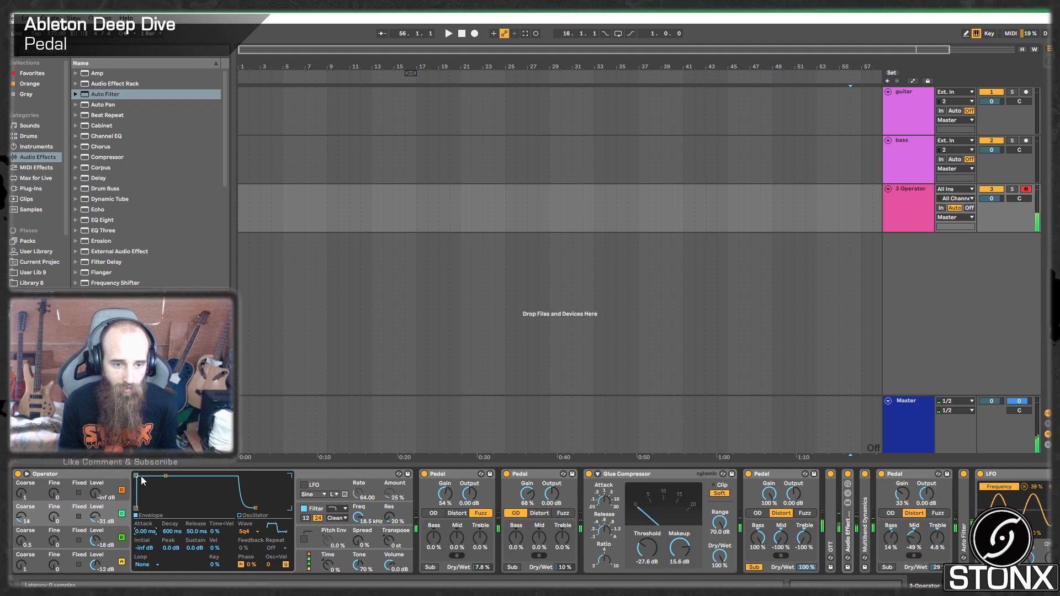
left_click_drag(141, 476, 157, 476)
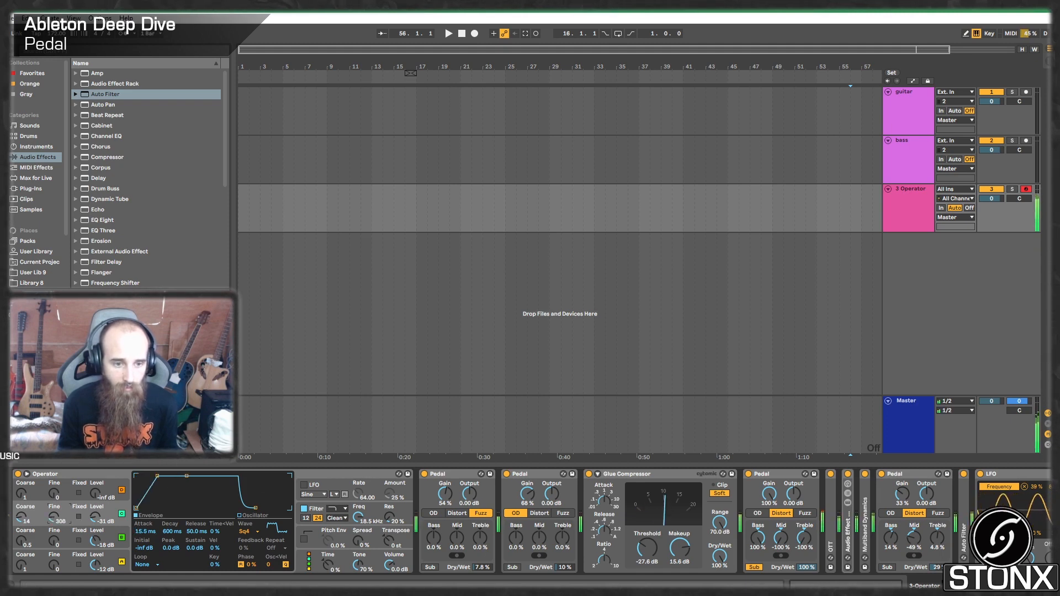
Switch Operator to the algorithm with two parallel oscillator pairs and raise oscillator D's level to -21 dB.
left_click(311, 560)
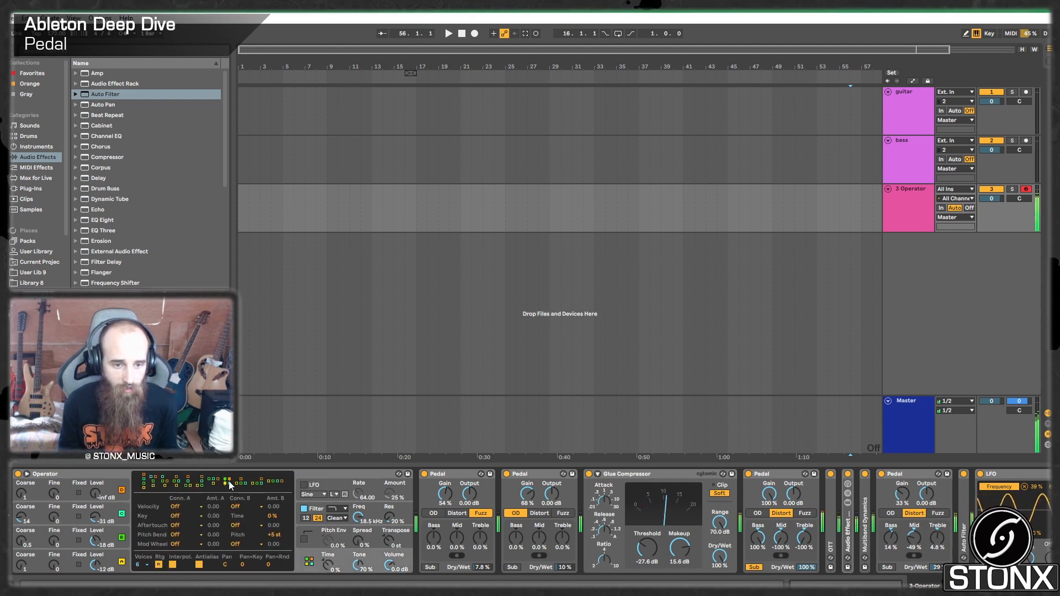
left_click_drag(95, 493, 95, 479)
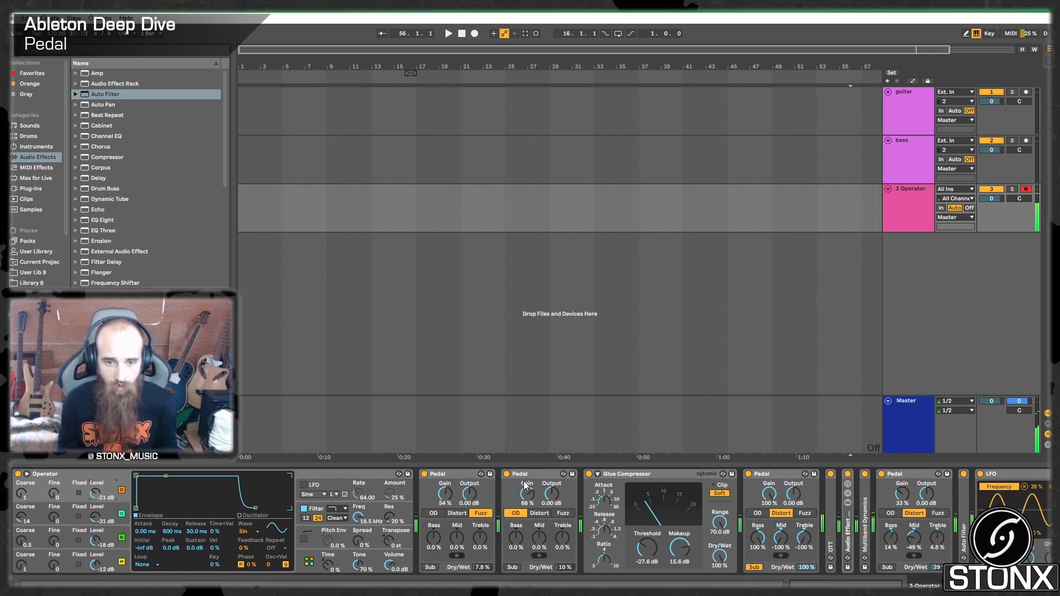
Group all effects from the first Pedal through the last LFO into an Audio Effect Rack and compare the sound with the rack off and on.
left_click(453, 474)
left_click_drag(983, 586, 1022, 586)
left_click(874, 474, "shift")
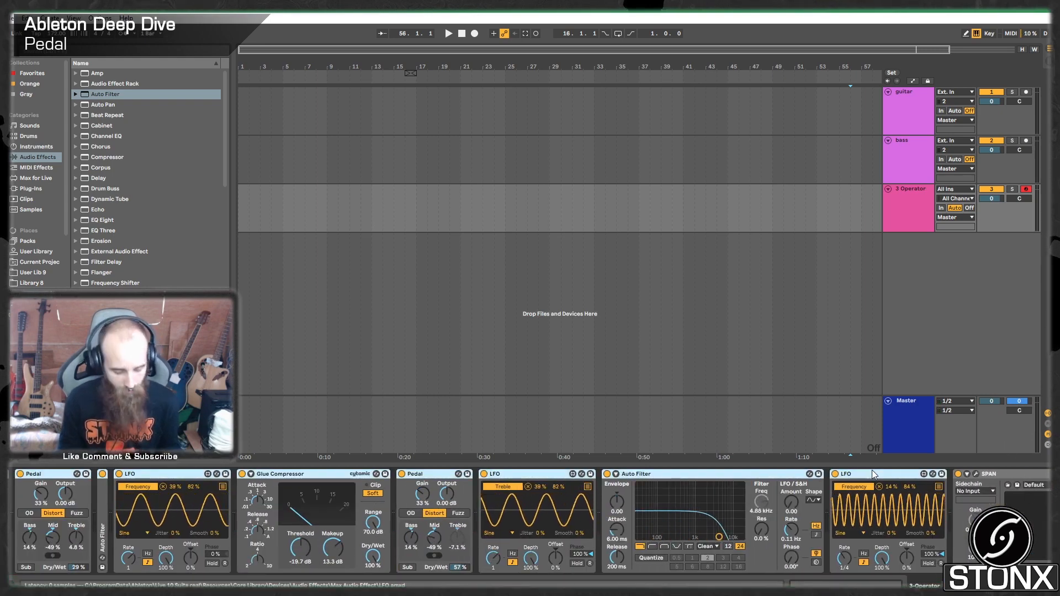
key("ctrl+g")
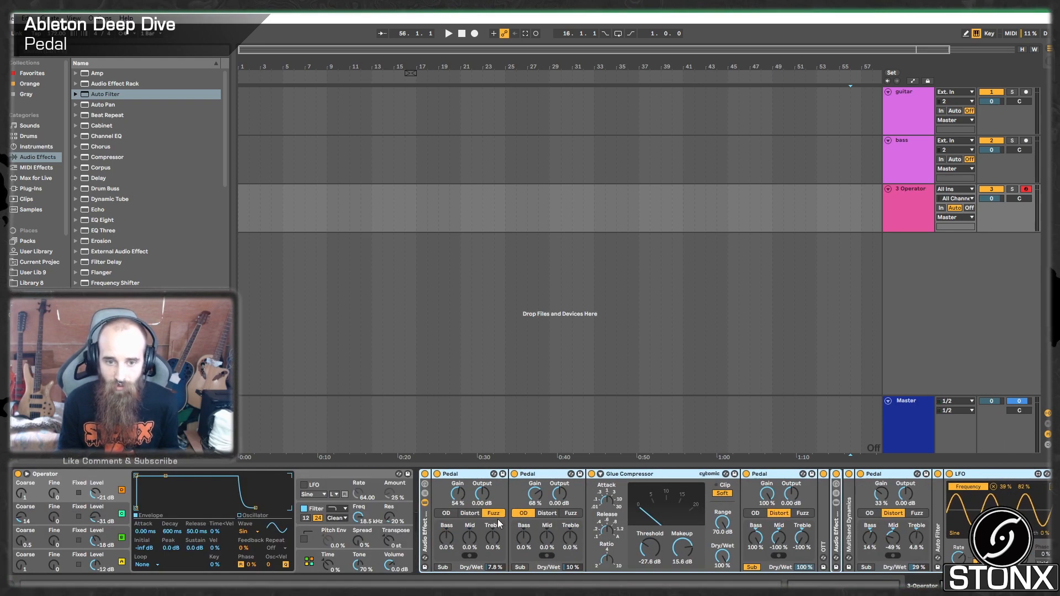
left_click(426, 475)
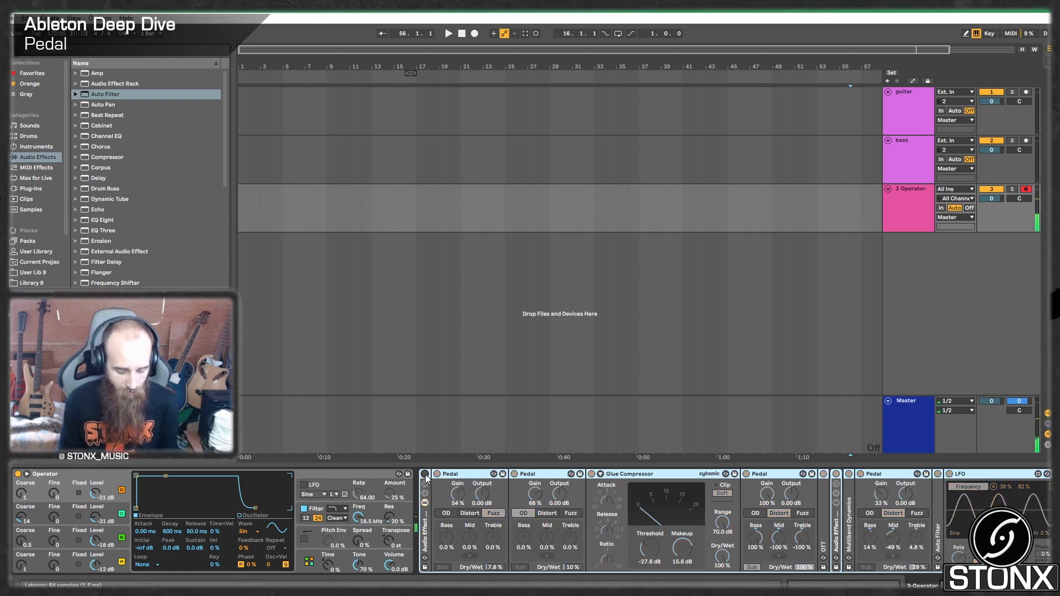
left_click(426, 474)
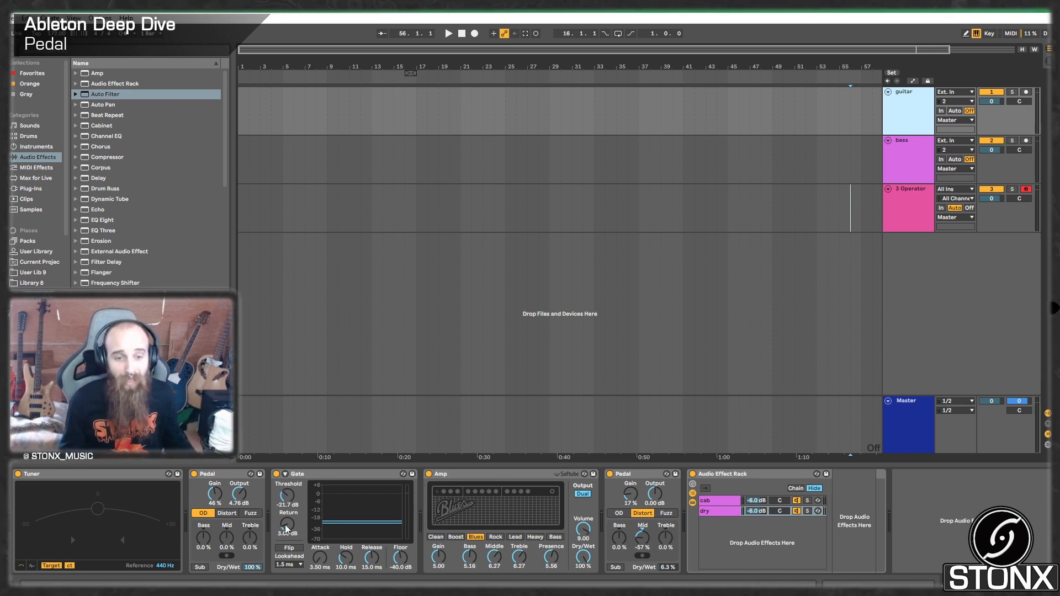
Review the guitar track's Pedals, cab chain, Gate and Amp, and the device chains on the bass and Operator tracks.
left_click(210, 476)
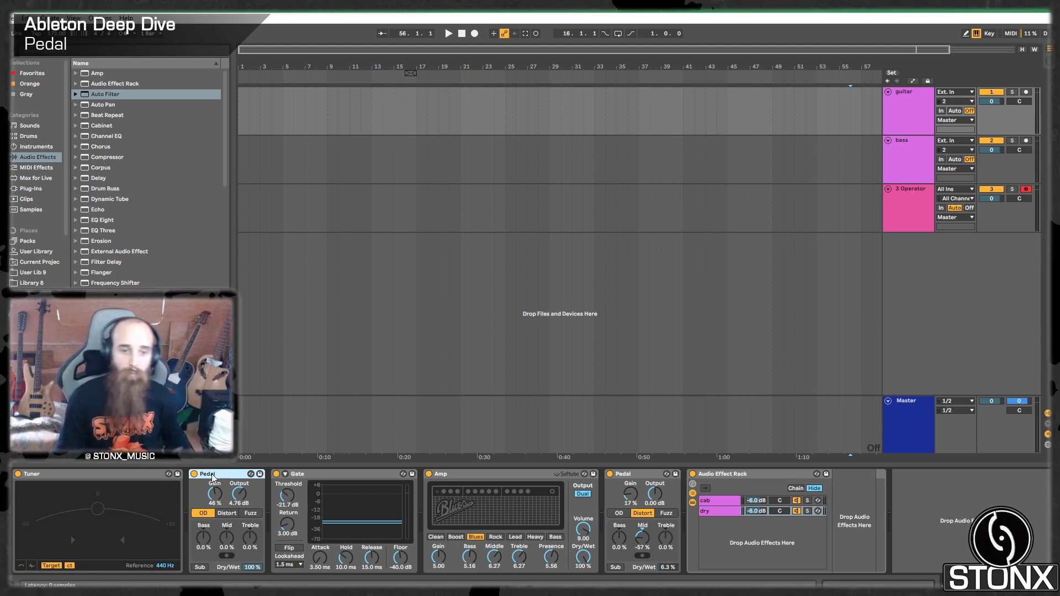
left_click(640, 479)
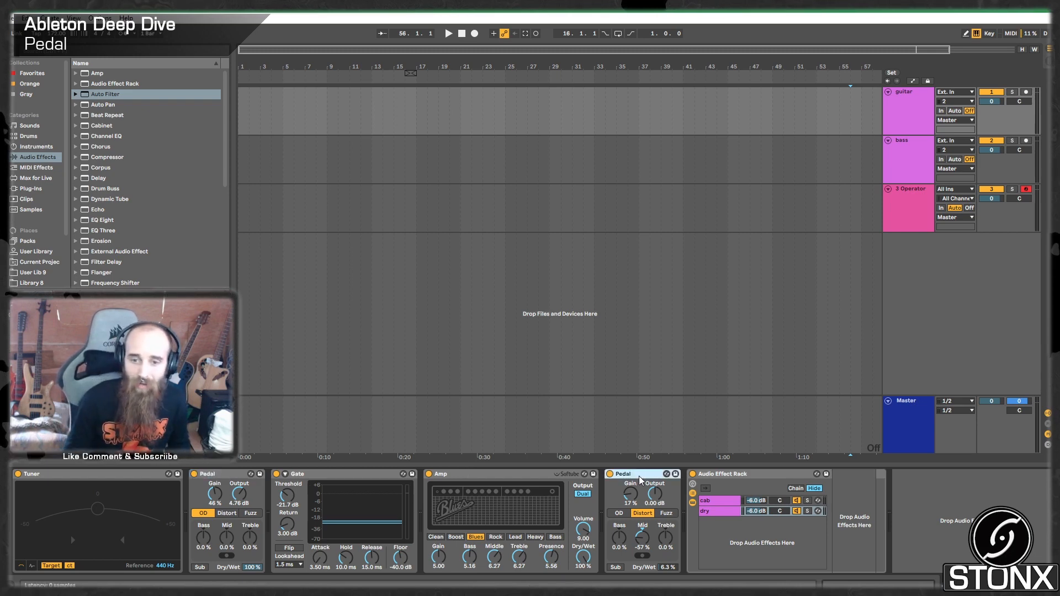
left_click(718, 501)
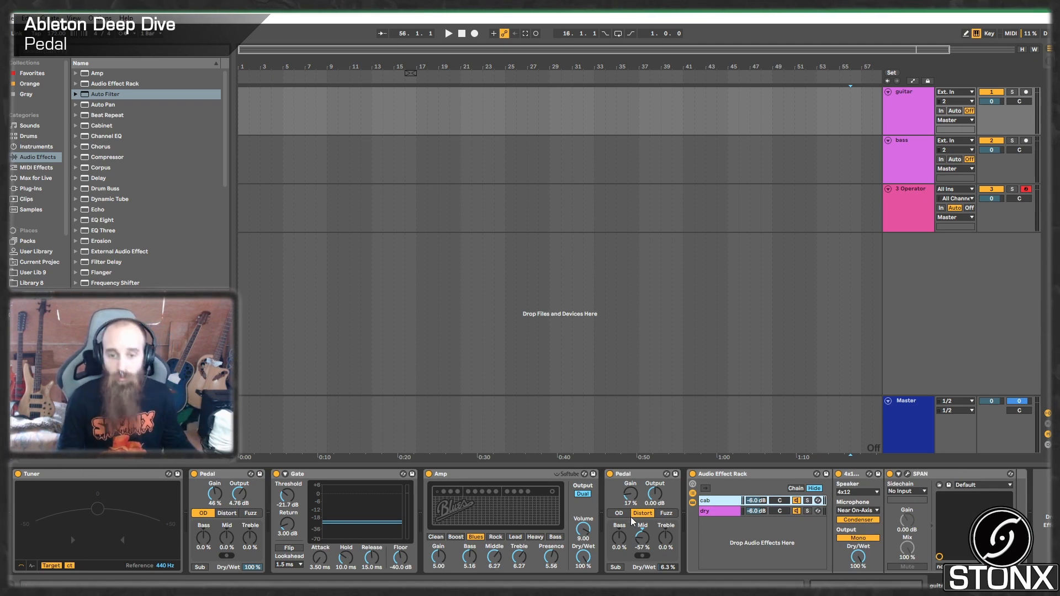
left_click(472, 476)
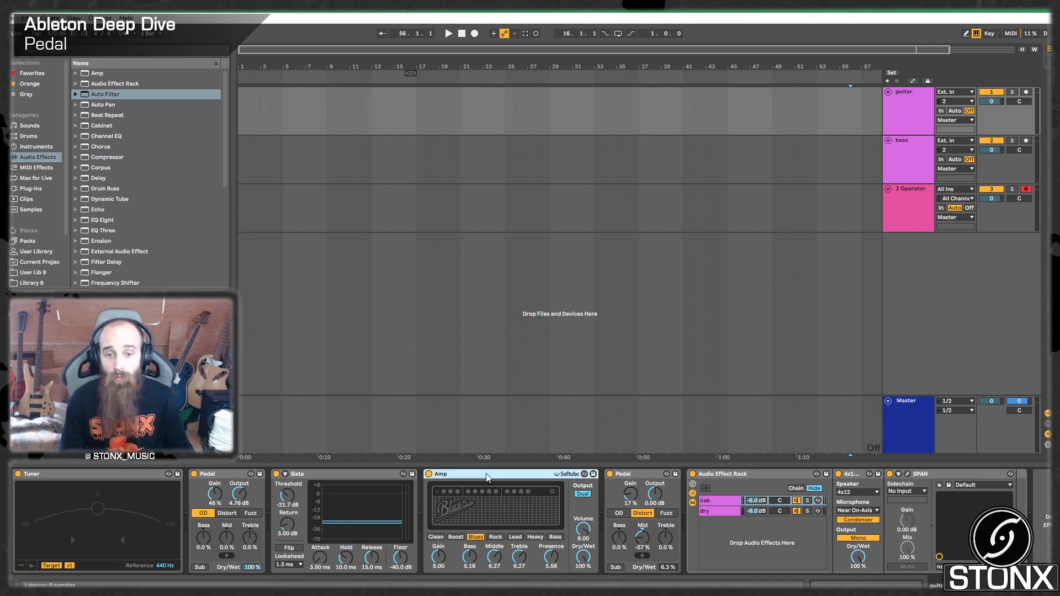
left_click(366, 474)
left_click(457, 474)
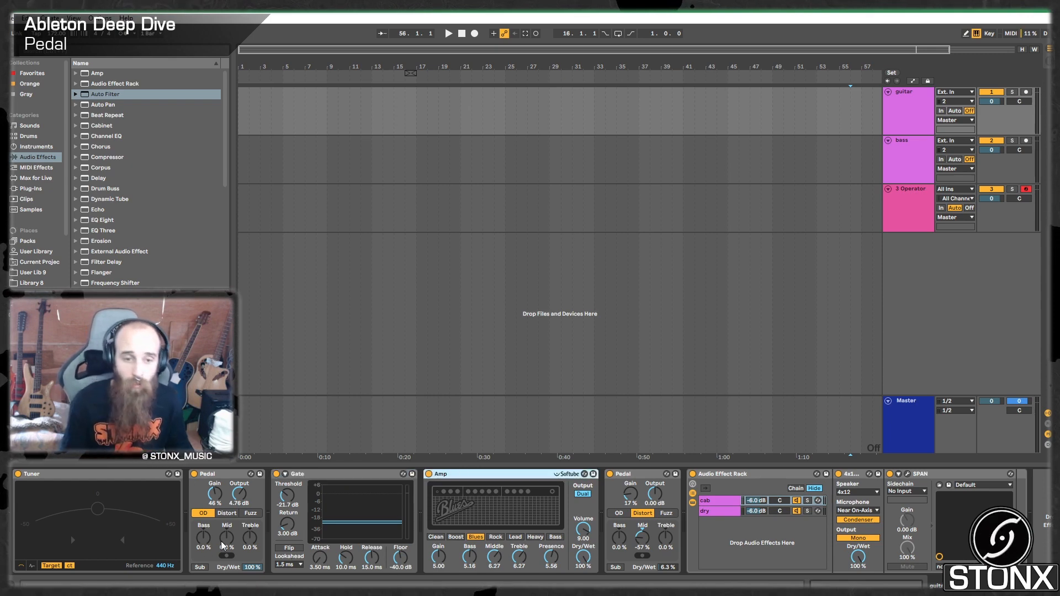
left_click(906, 148)
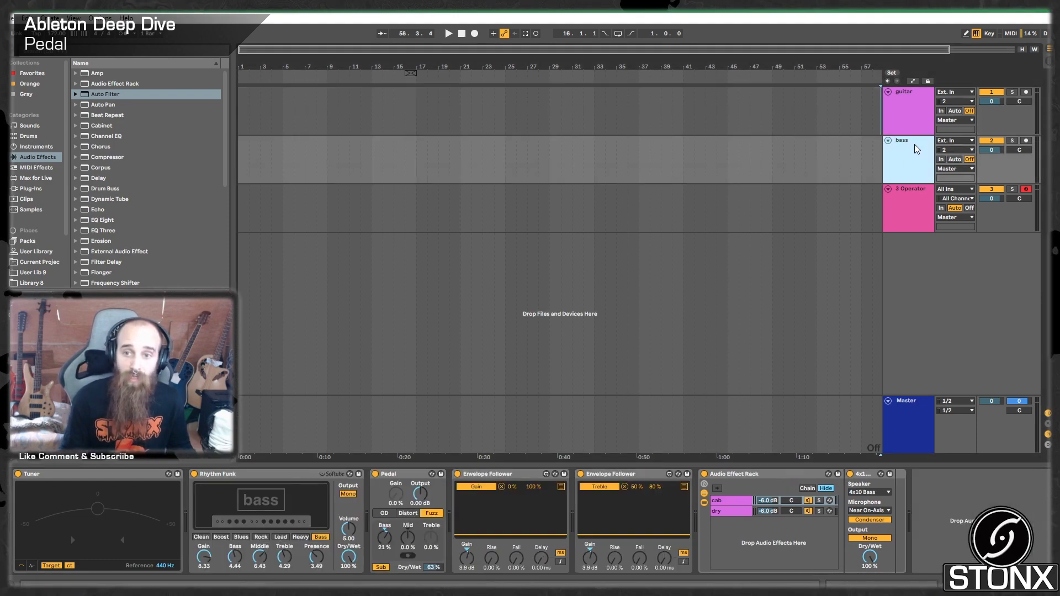
left_click(911, 215)
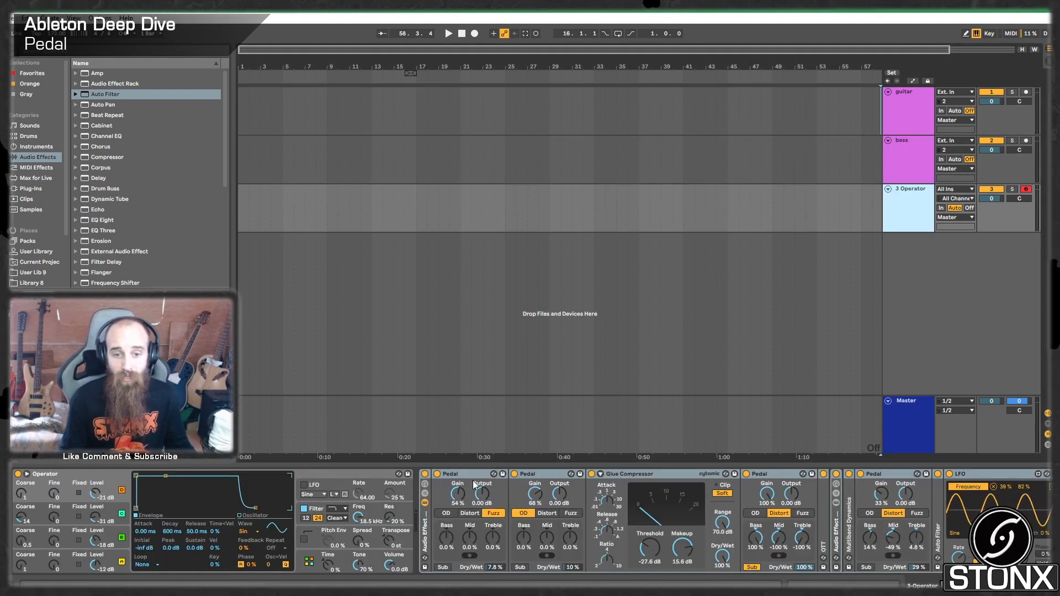